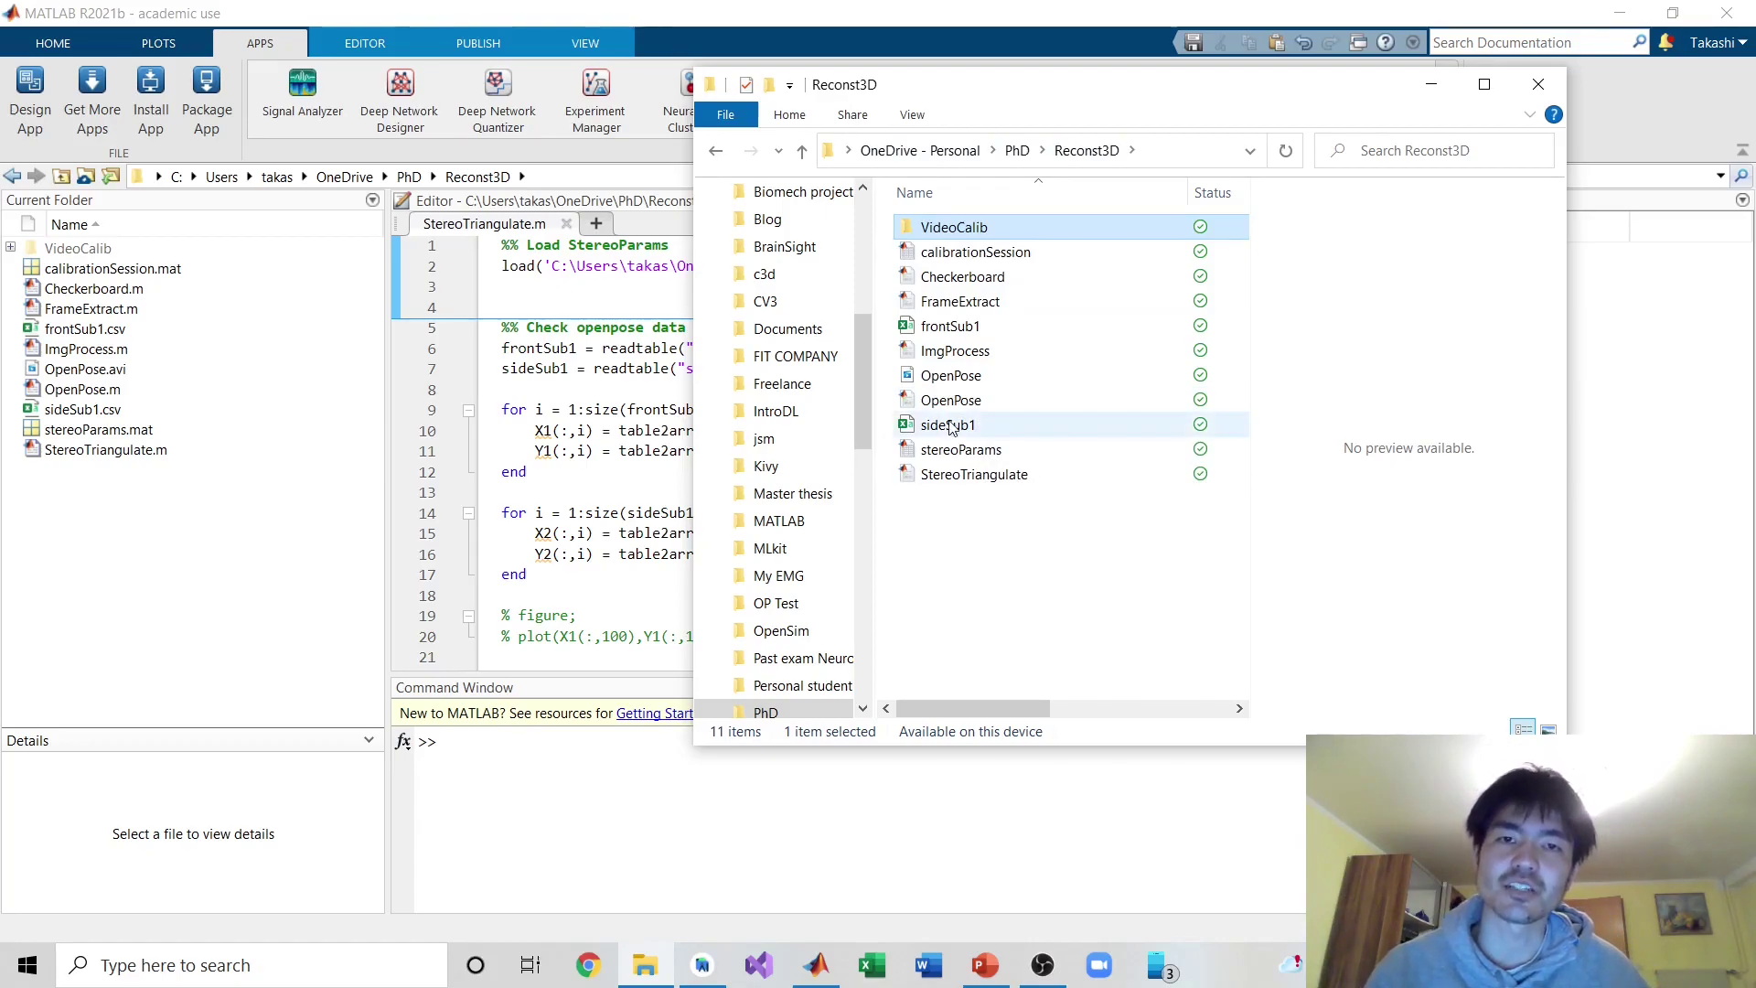
- Play the capFront checkerboard video from VideoCalib's fileFront folder, pause it partway and close the player
double_click(962, 235)
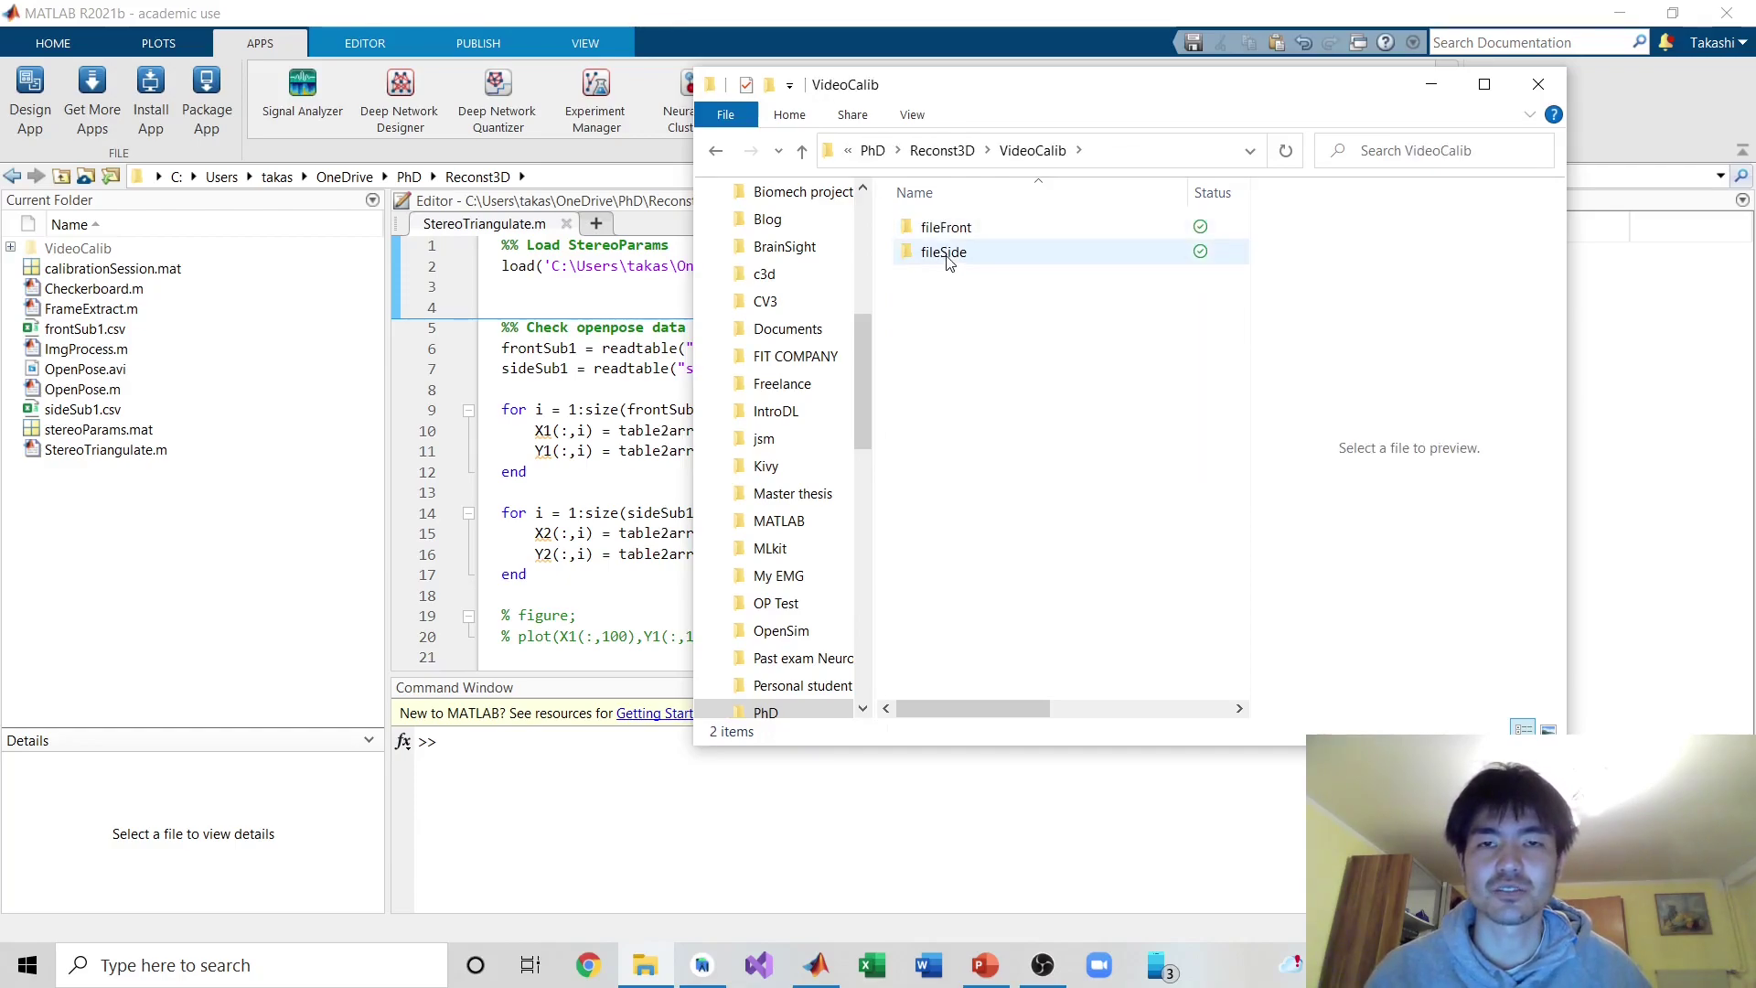
double_click(951, 228)
double_click(947, 329)
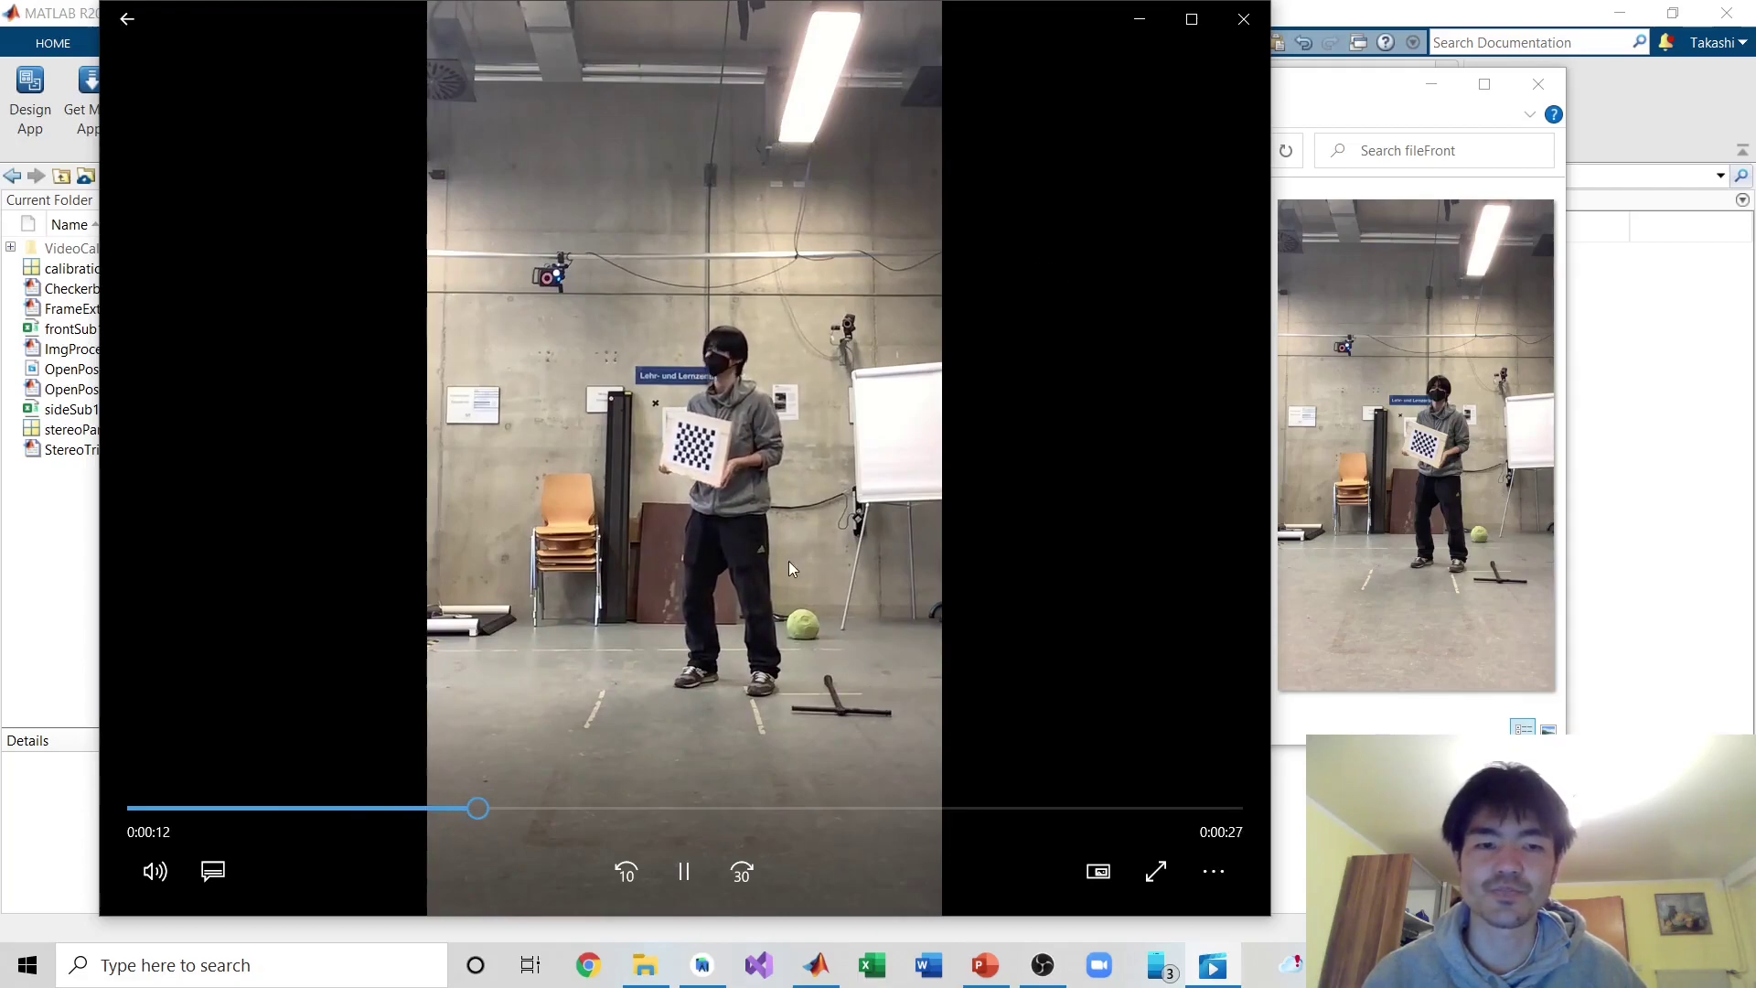
click(683, 871)
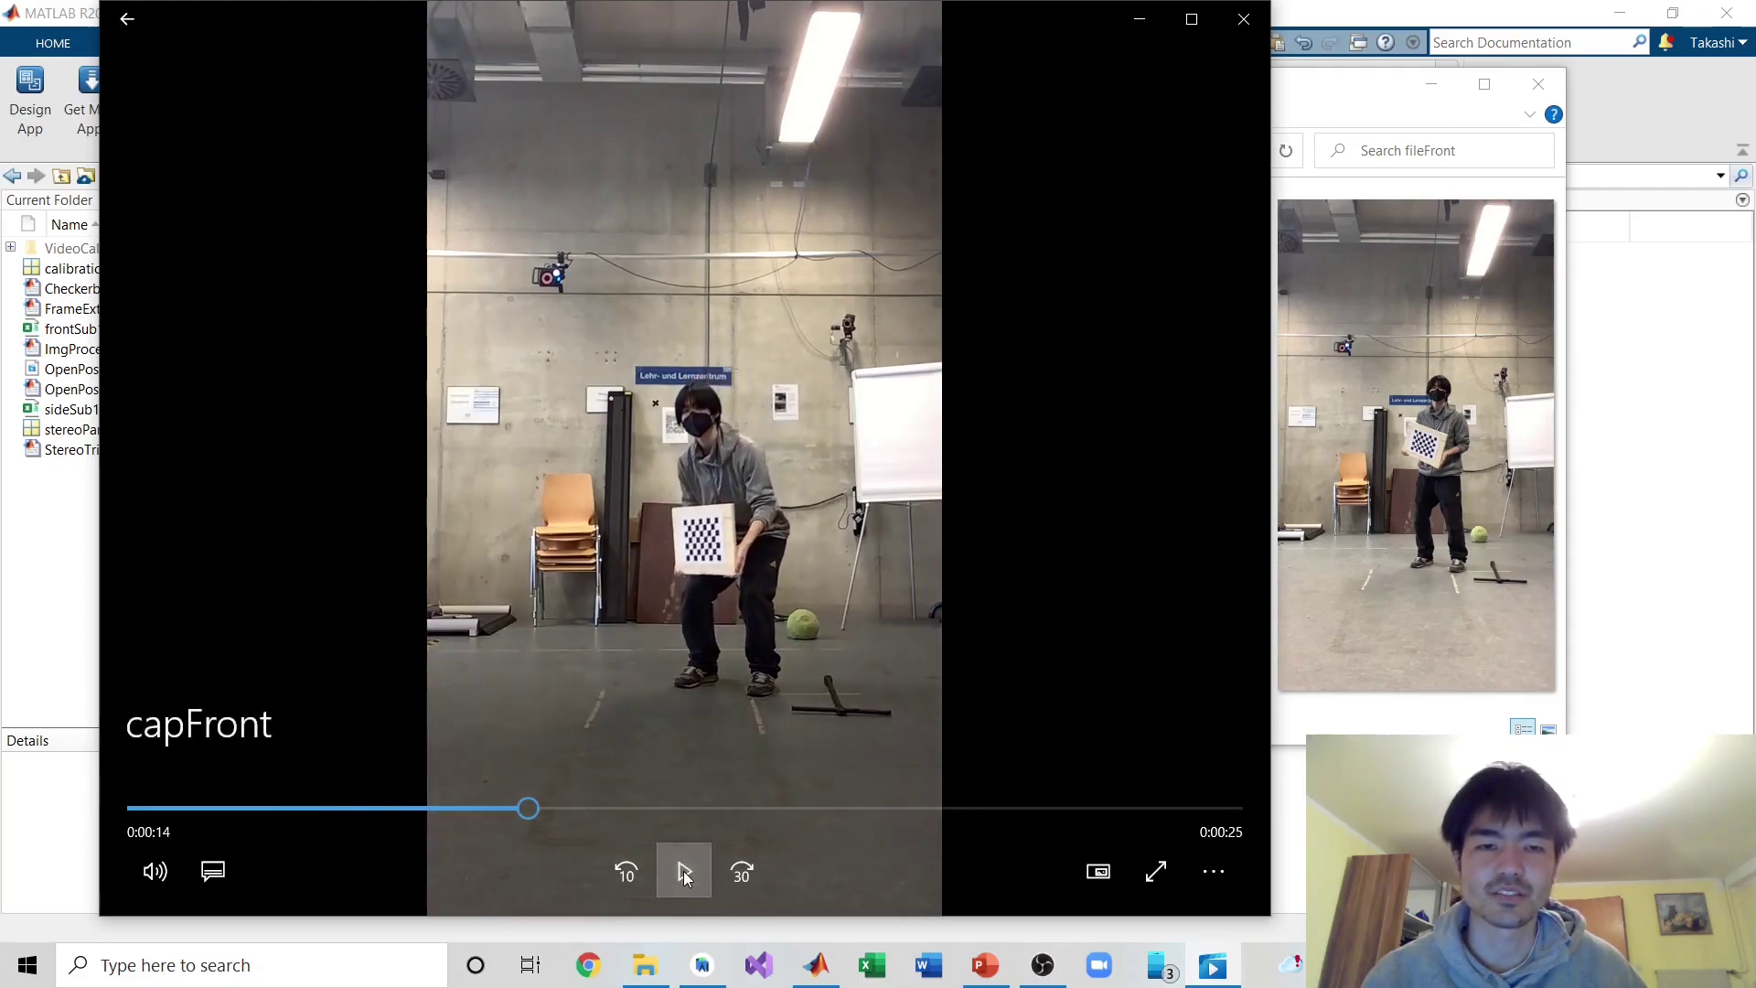
click(1255, 17)
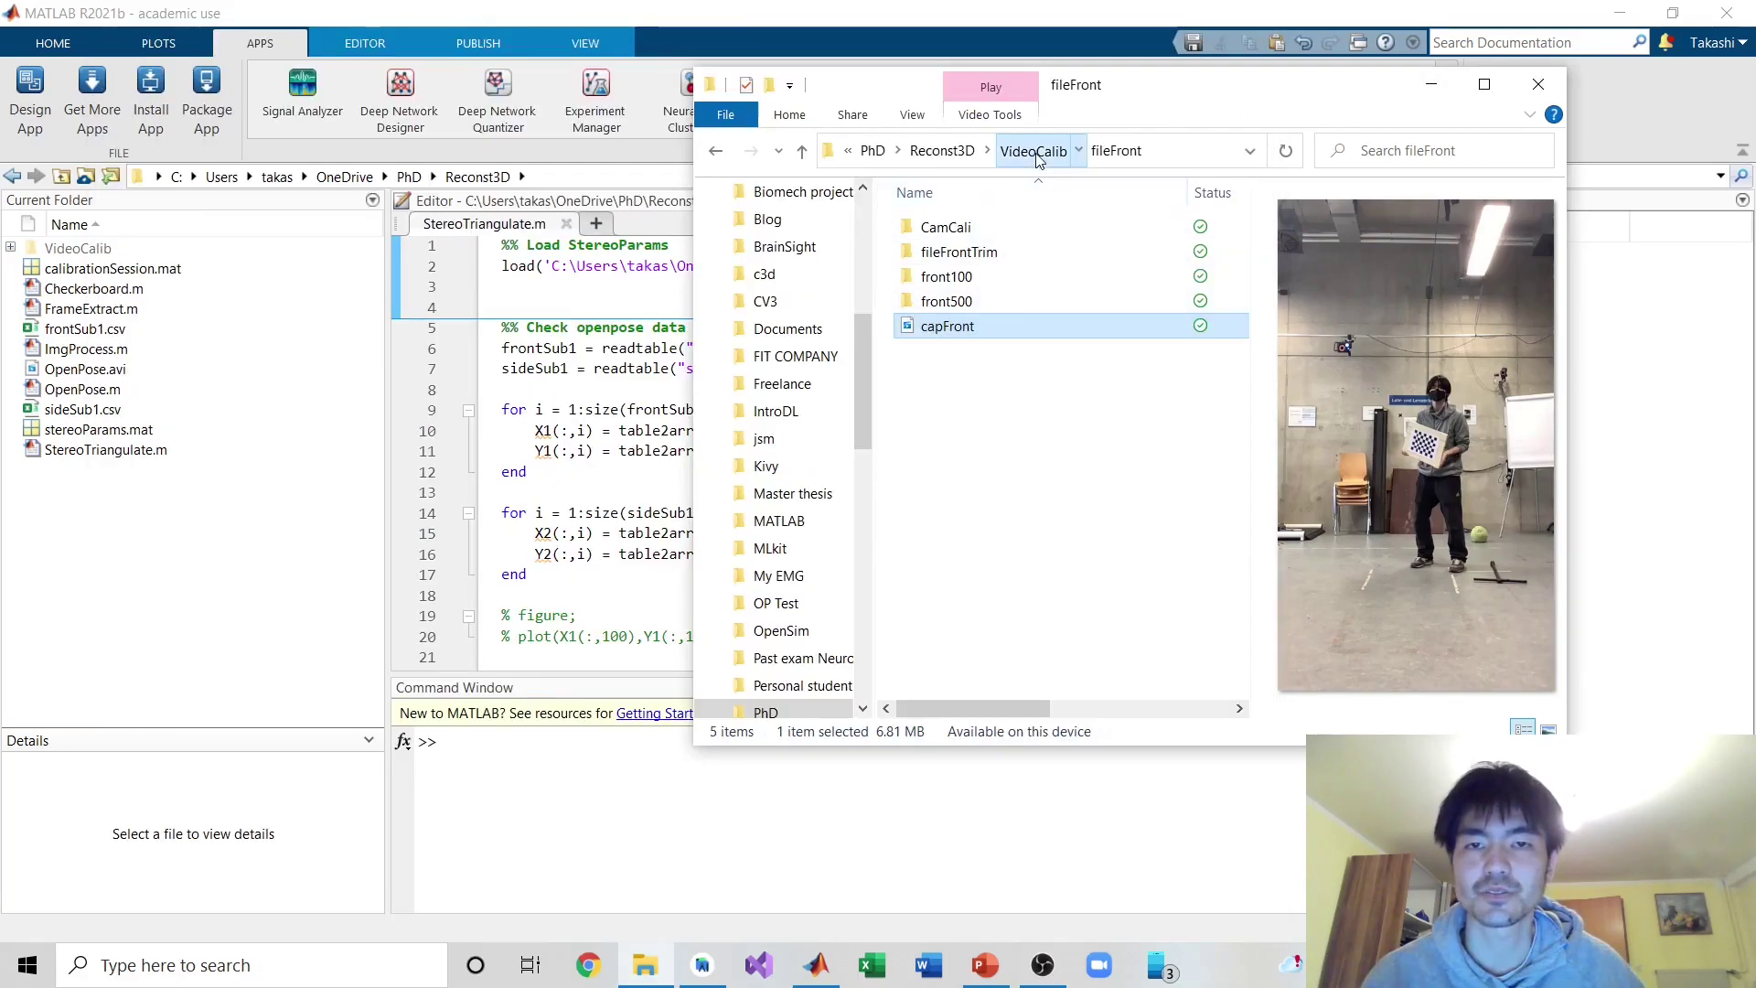
- Play the capSide checkerboard video from VideoCalib's fileSide folder, pause it partway and close the player
click(1006, 156)
double_click(963, 255)
double_click(942, 327)
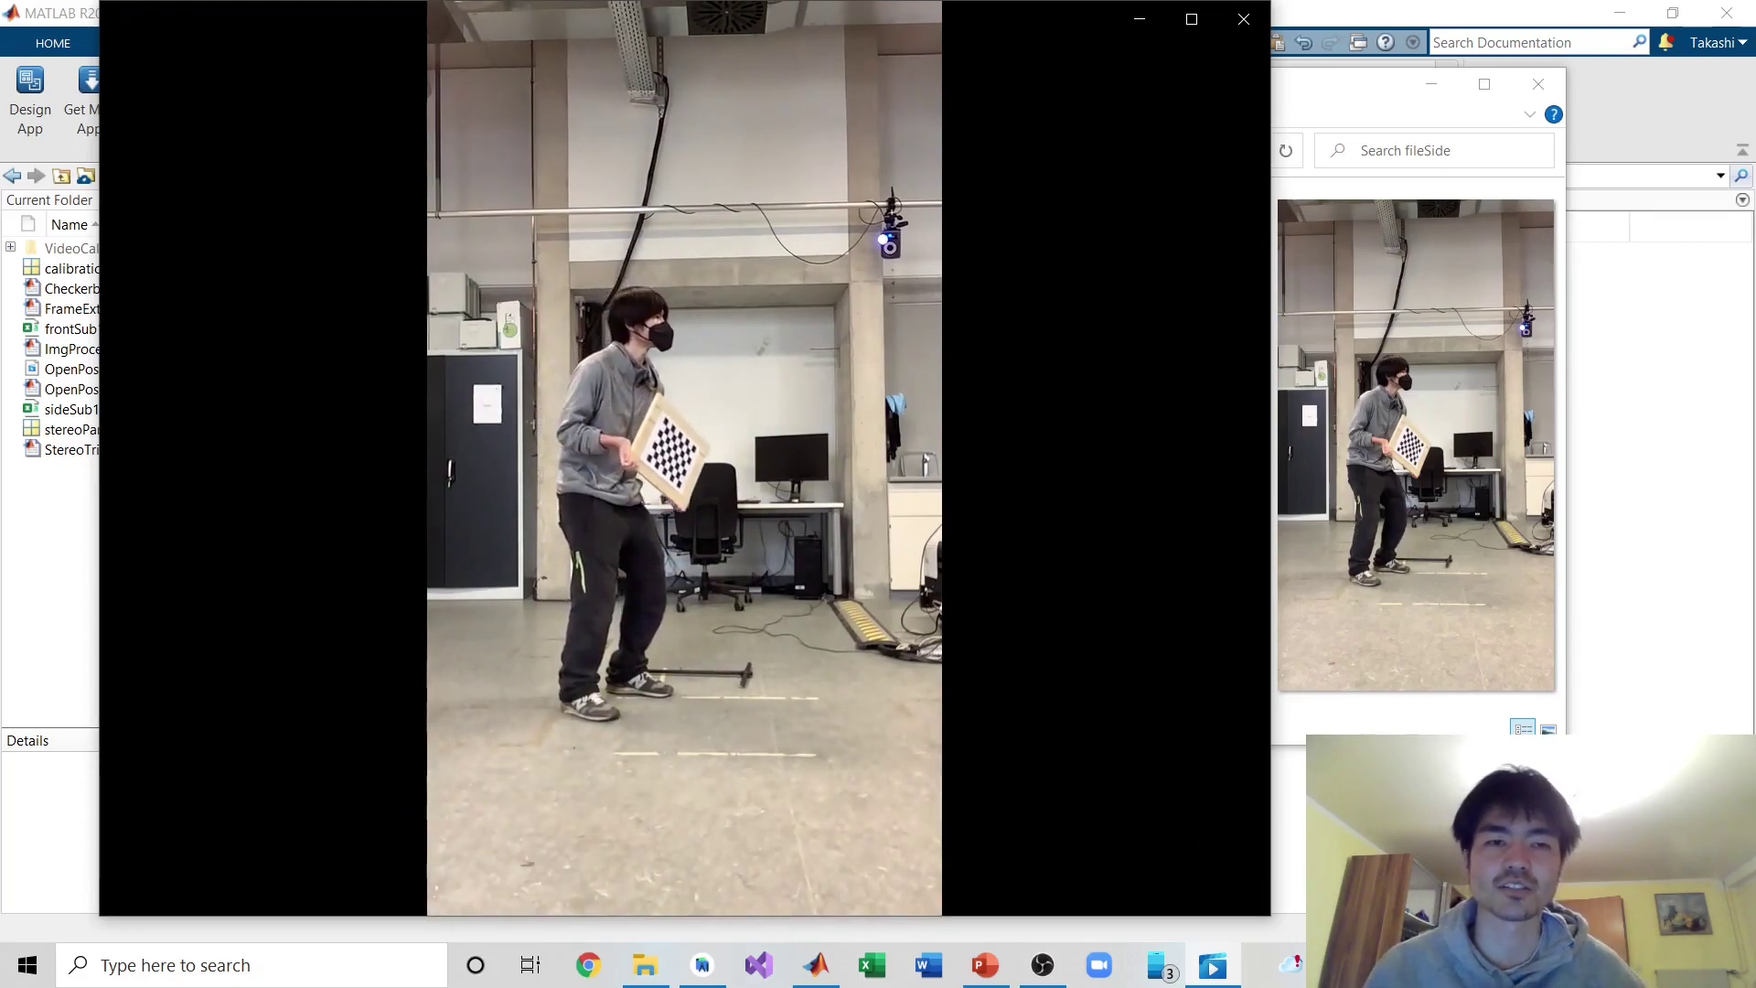
mouse_move(669, 522)
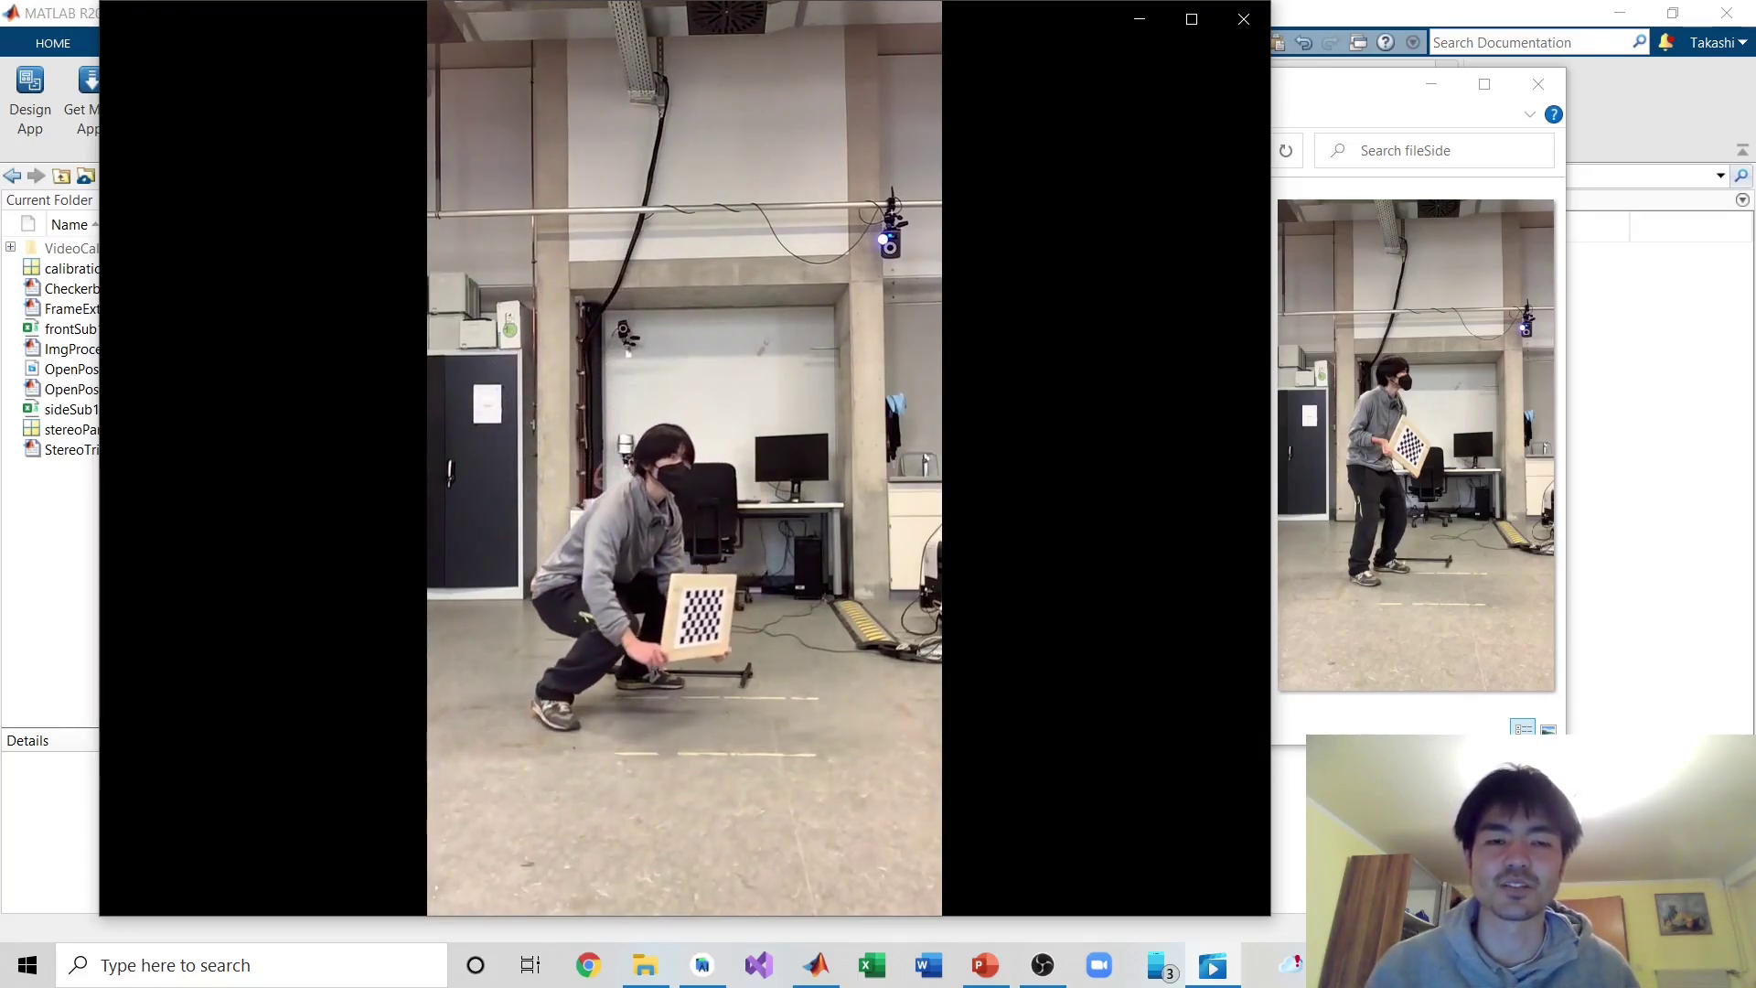
mouse_move(951, 482)
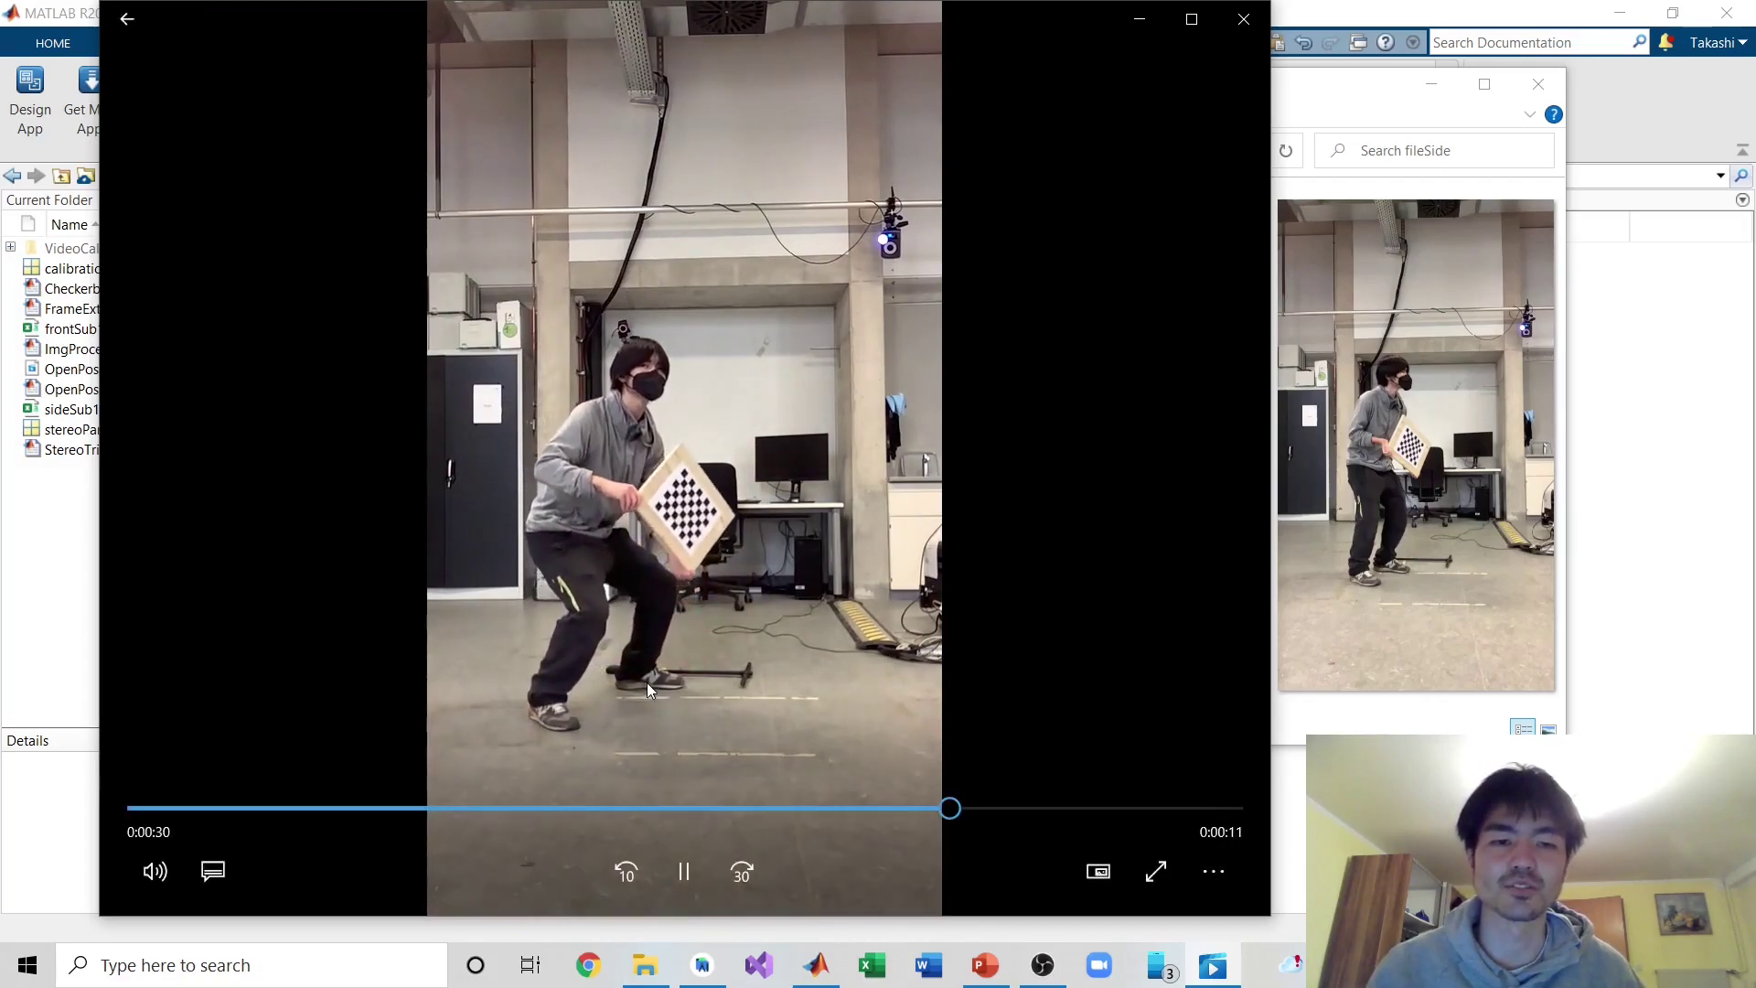
click(688, 871)
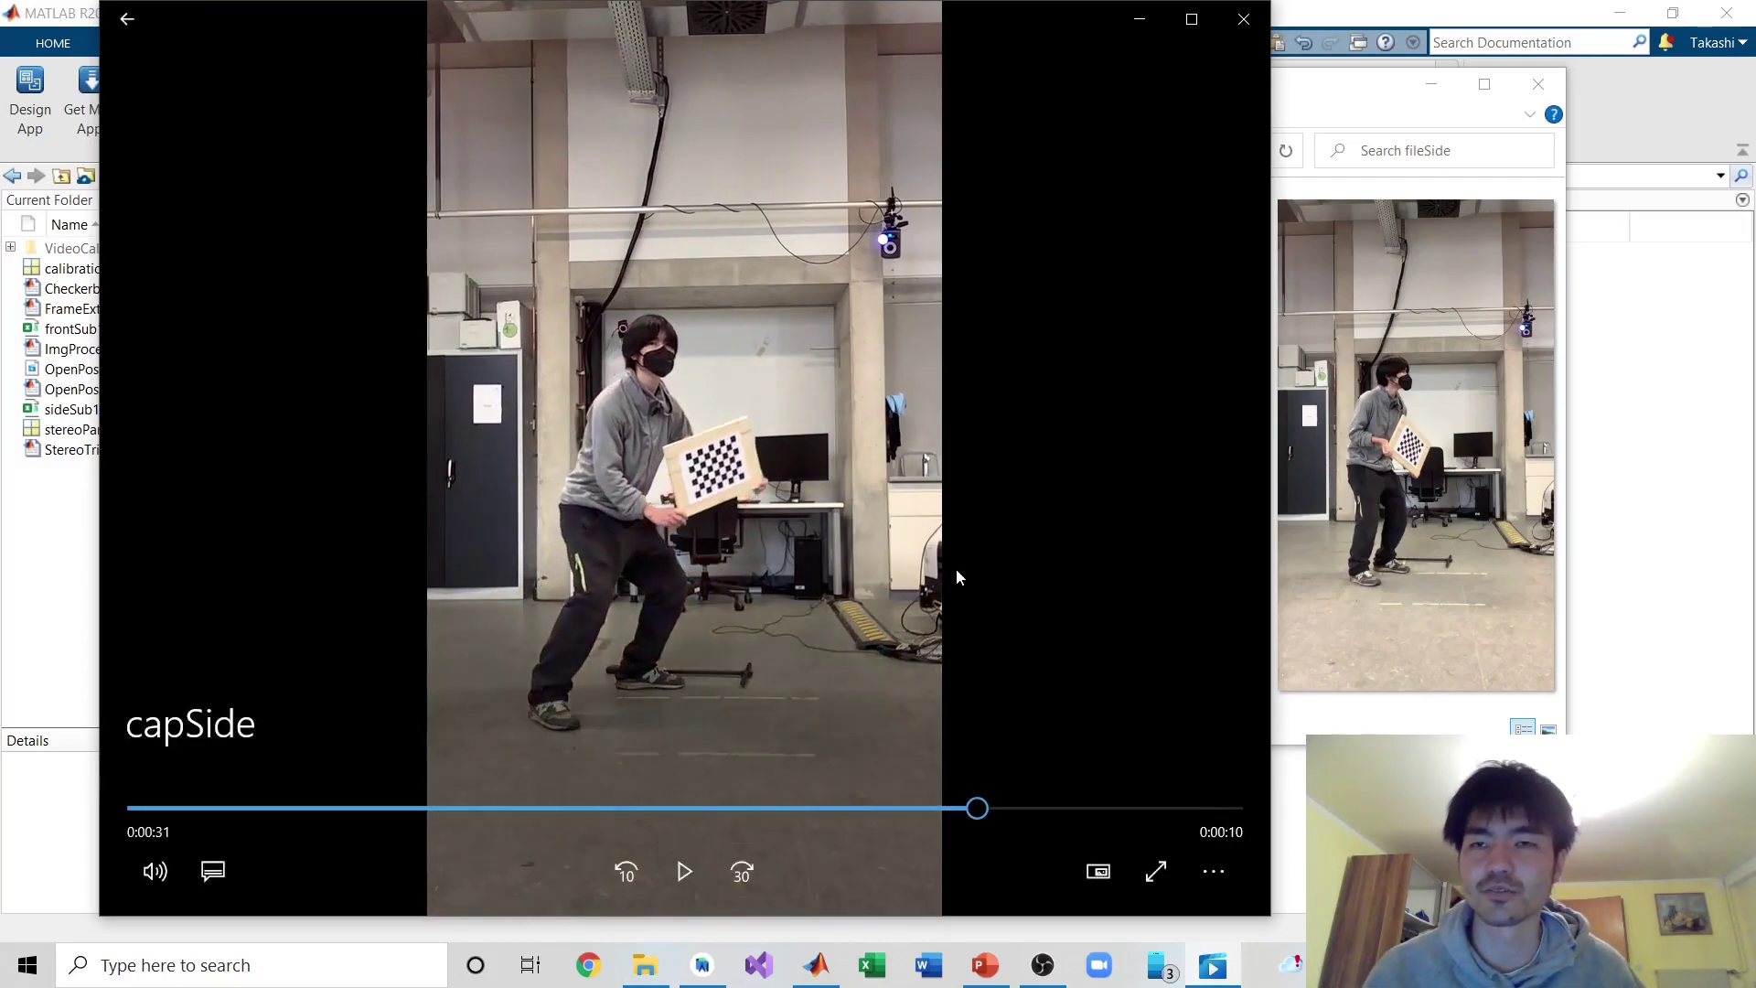
click(1251, 18)
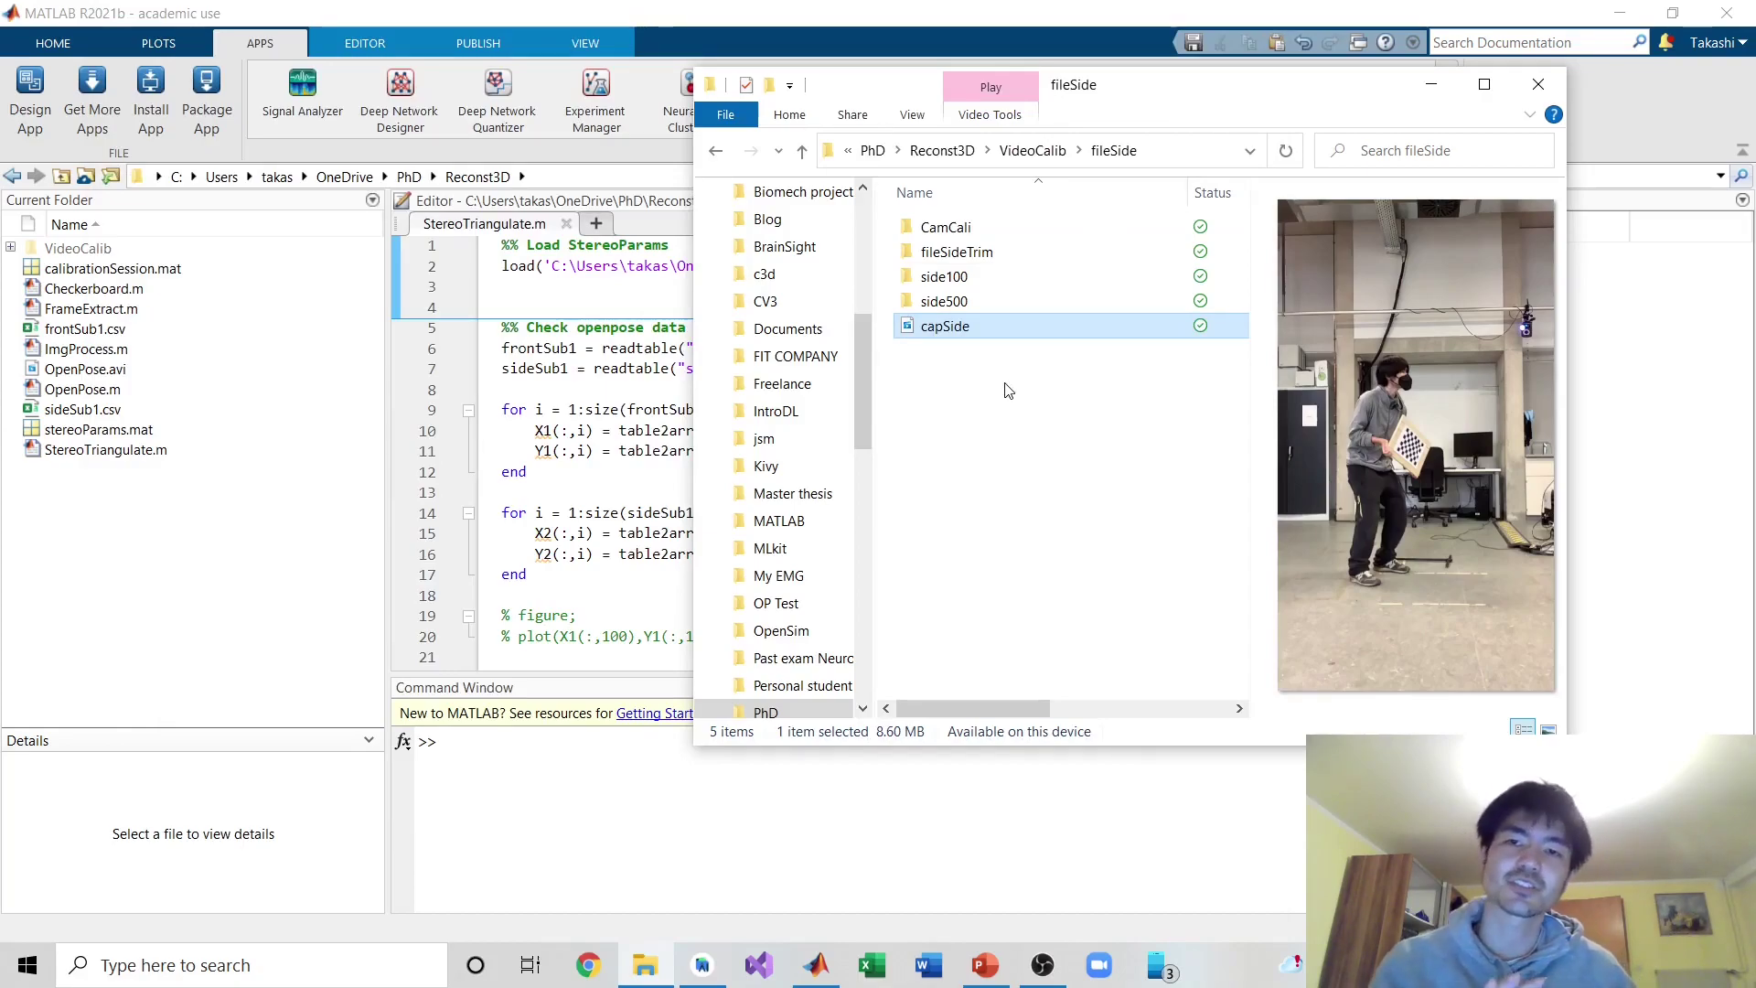
- Browse the CamCali folder inside fileSide and preview the first two extracted frames
click(925, 236)
double_click(958, 235)
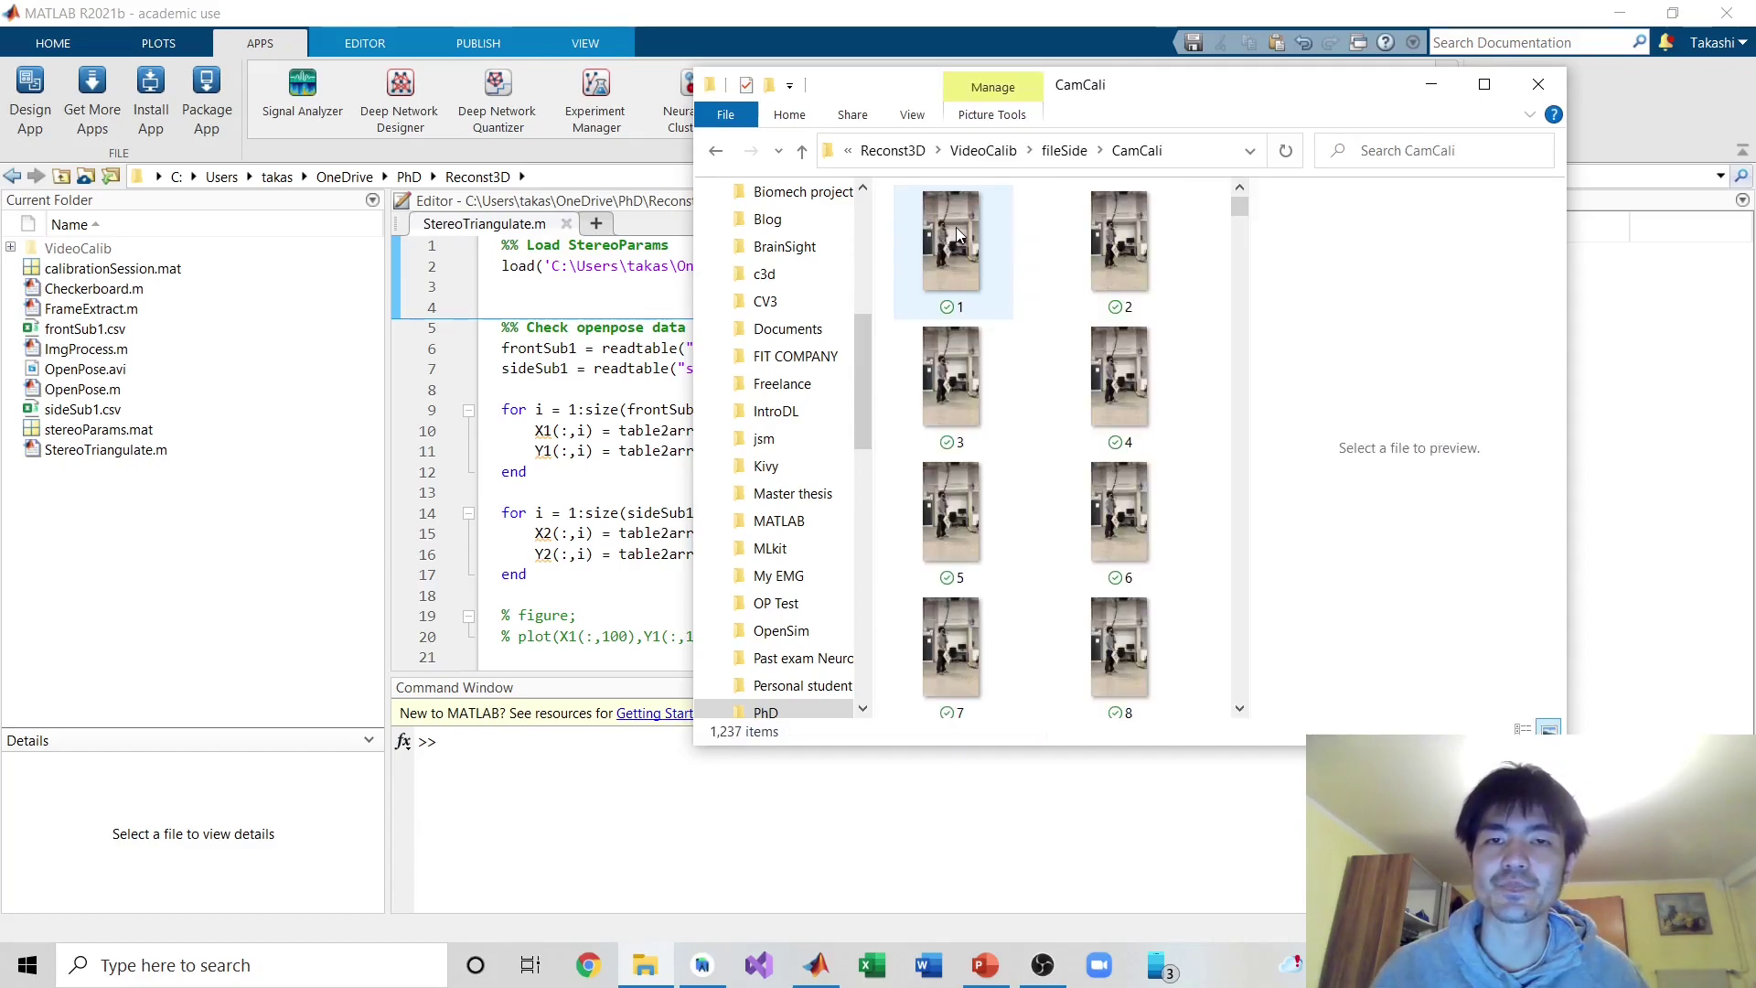
click(958, 235)
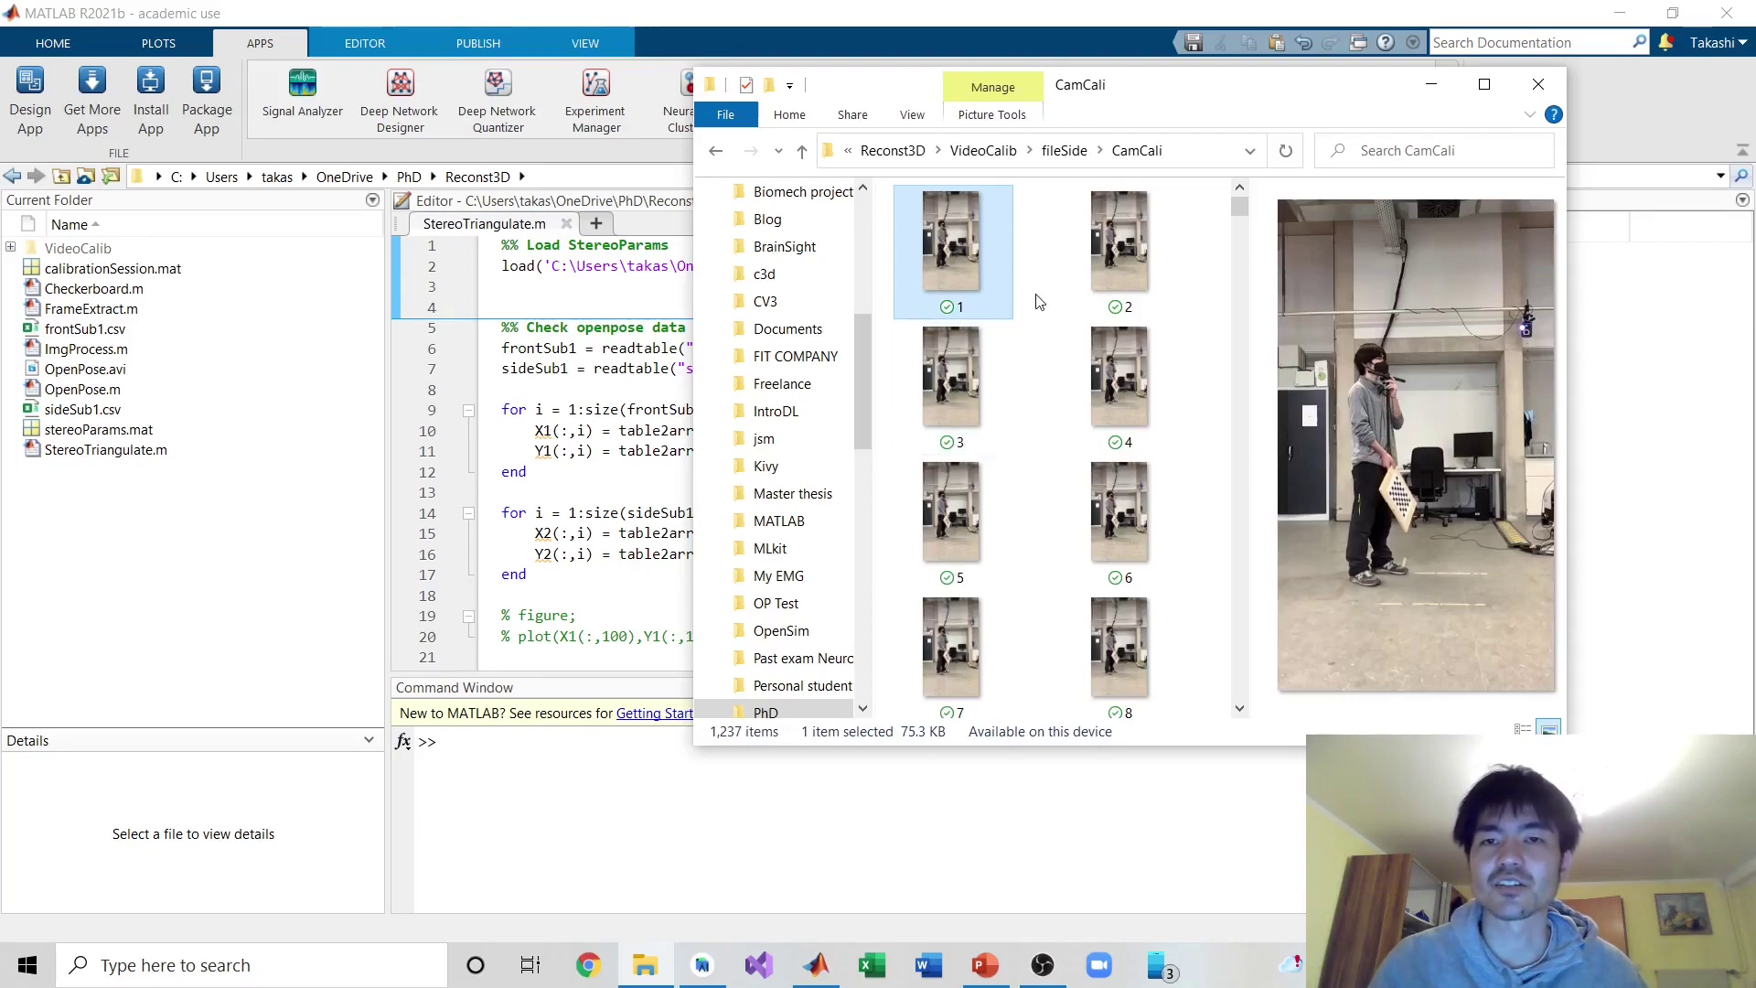
key(Right)
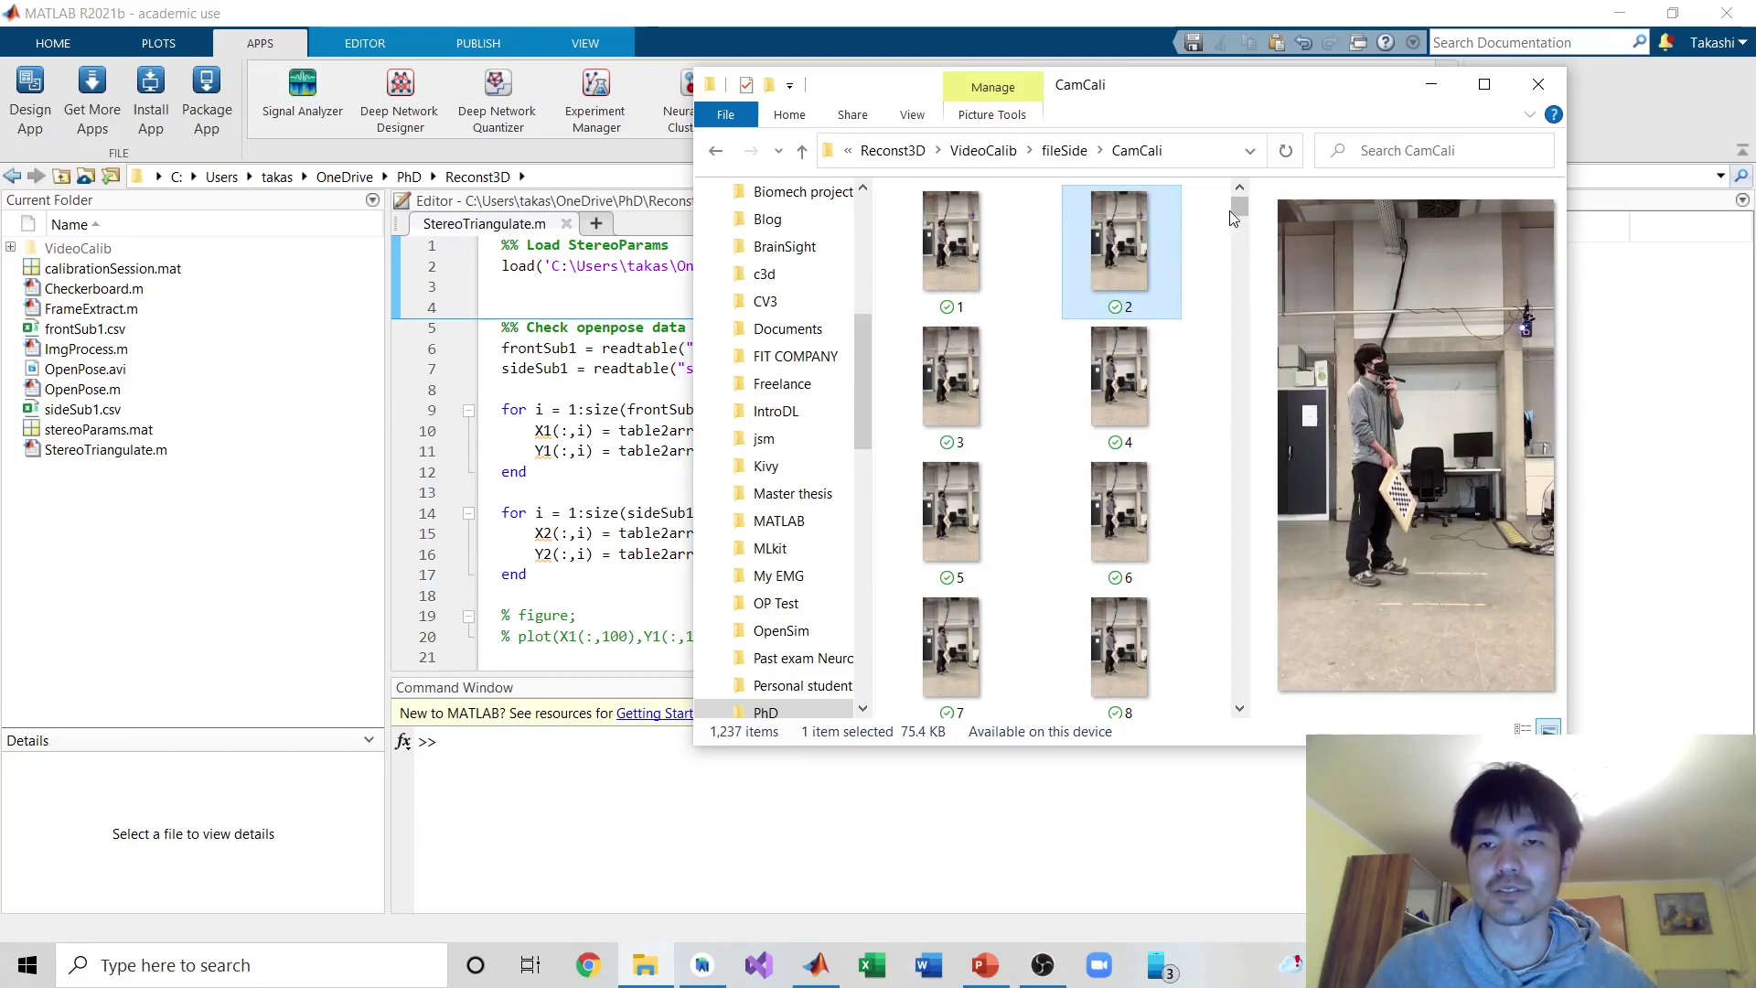
mouse_move(1236, 212)
mouse_down()
mouse_move(1236, 697)
mouse_move(1225, 224)
mouse_up()
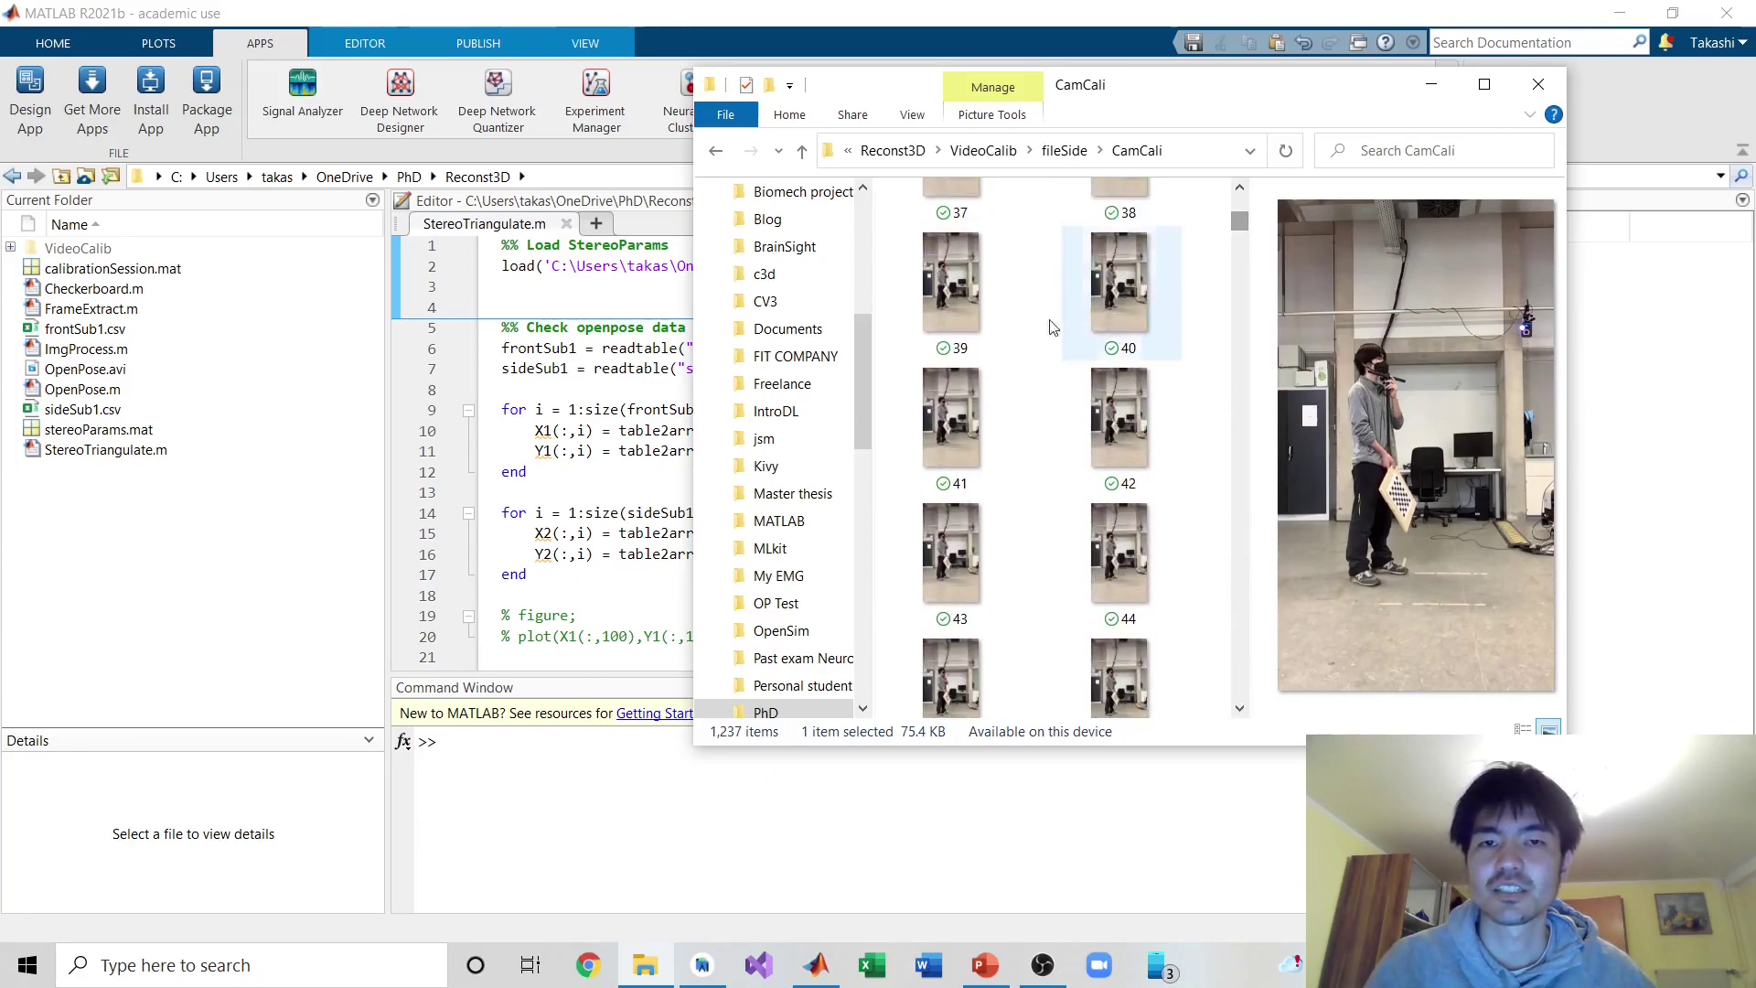
- Step back and forth through the side-camera frames between about 31 and 59, examining each preview
click(966, 311)
key(Down)
key(Down)
key(Down)
key(Down)
key(Down)
key(Down)
key(Down)
key(Down)
key(Down)
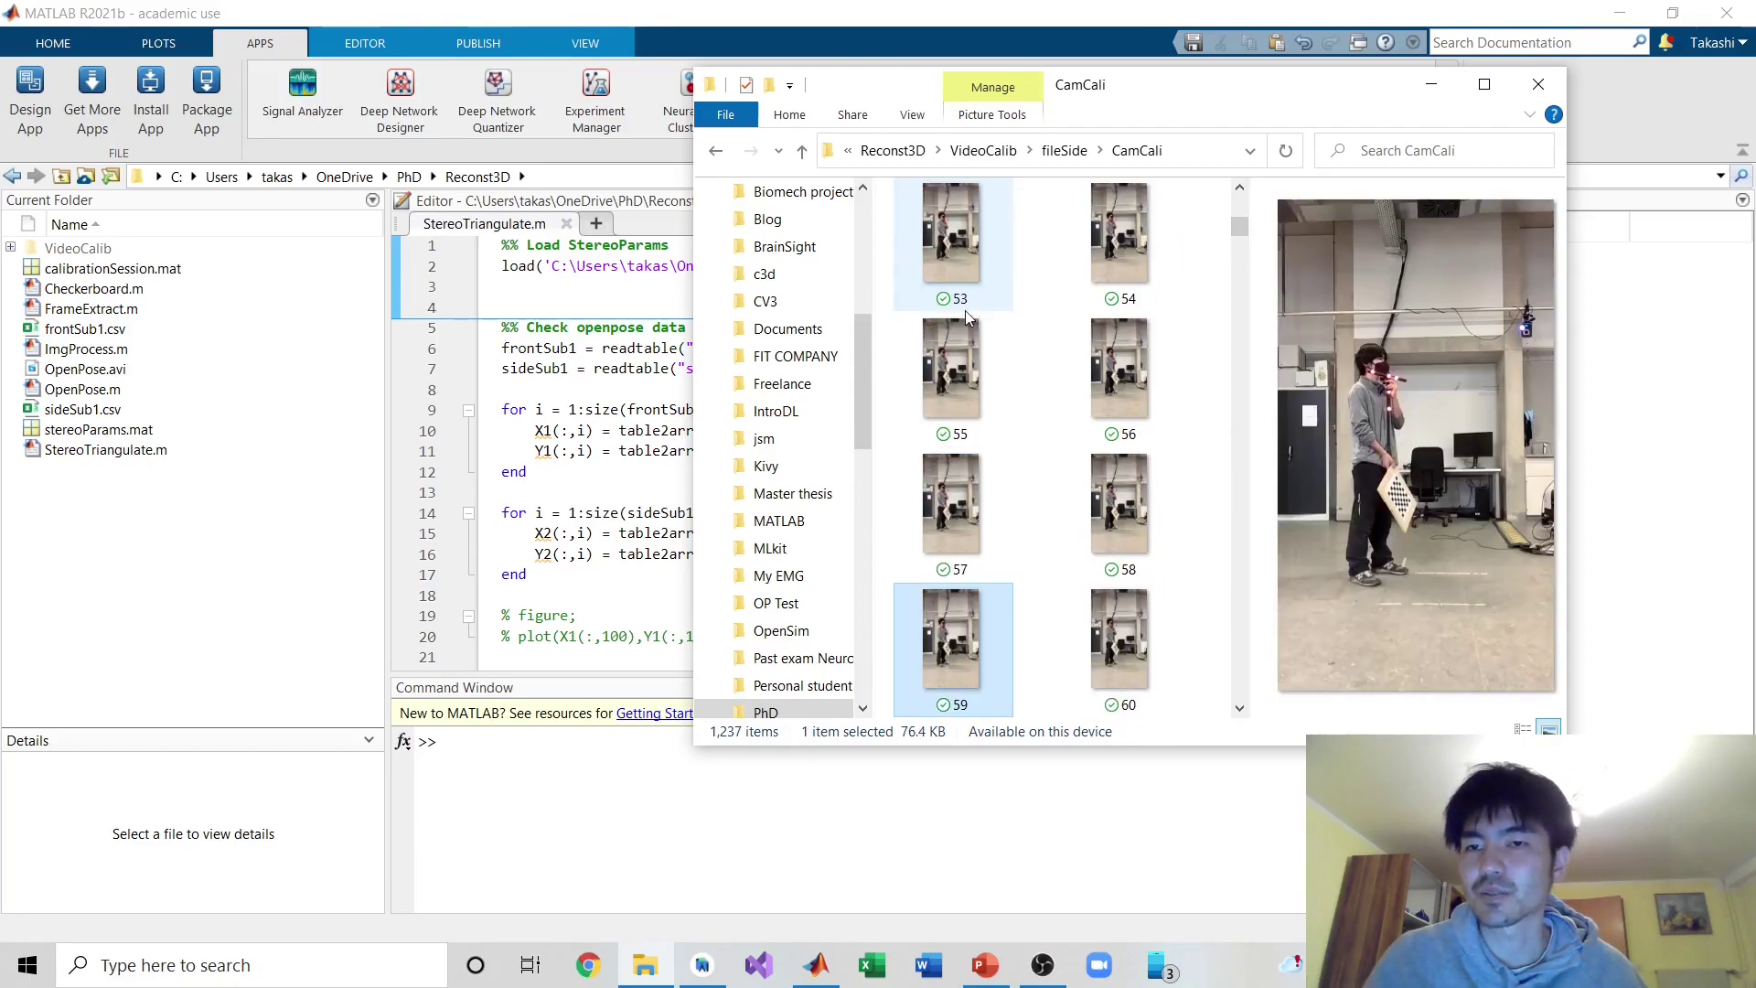
key(Down)
key(Up)
key(Up)
key(Up)
key(Up)
key(Up)
key(Up)
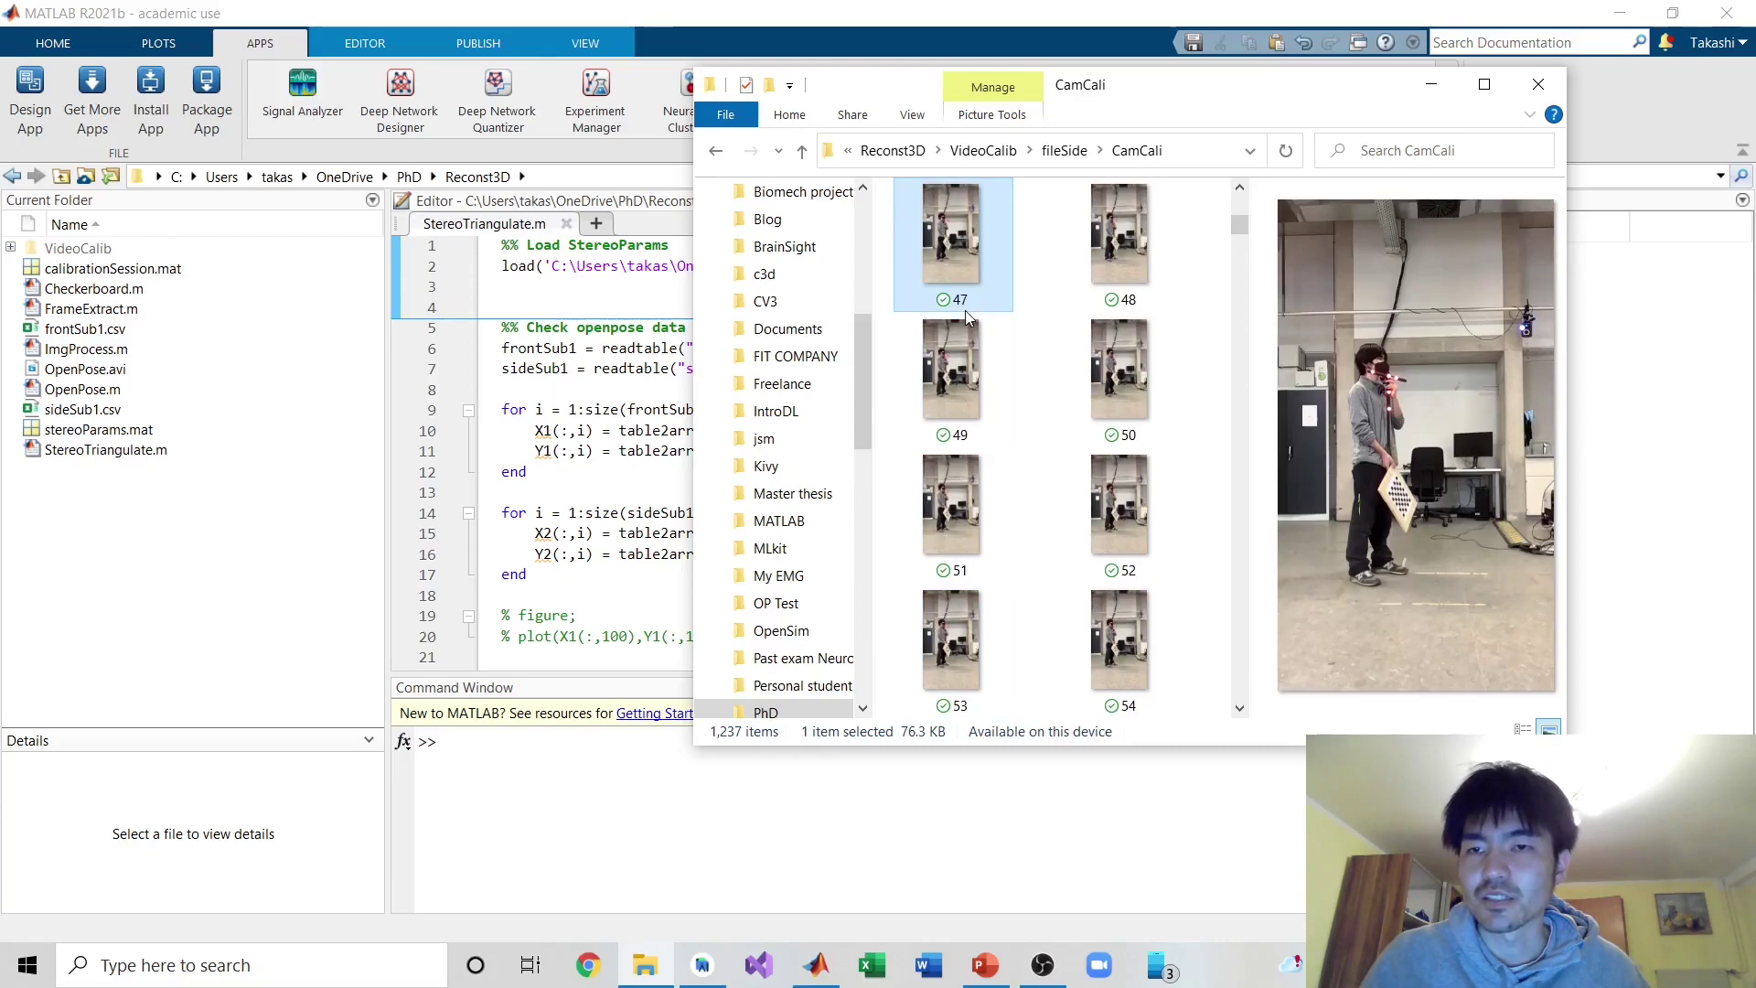
key(Up)
key(Up)
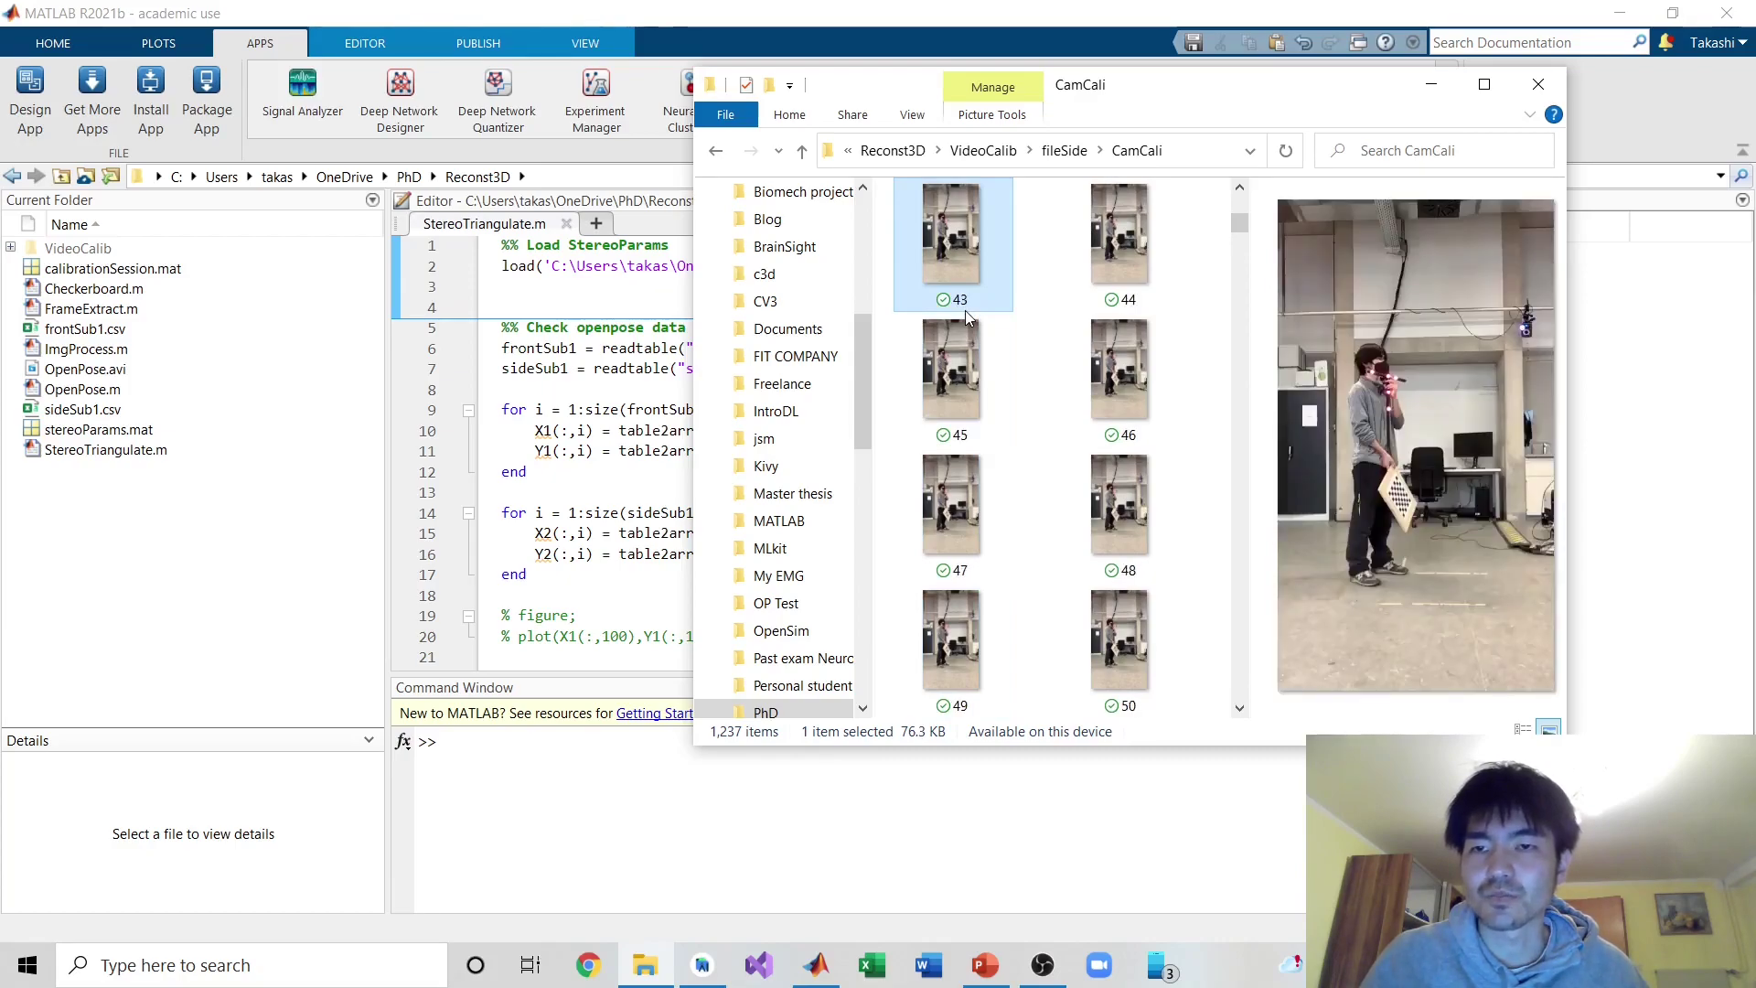
key(Up)
key(Up)
key(Up)
key(Up)
key(Up)
key(Up)
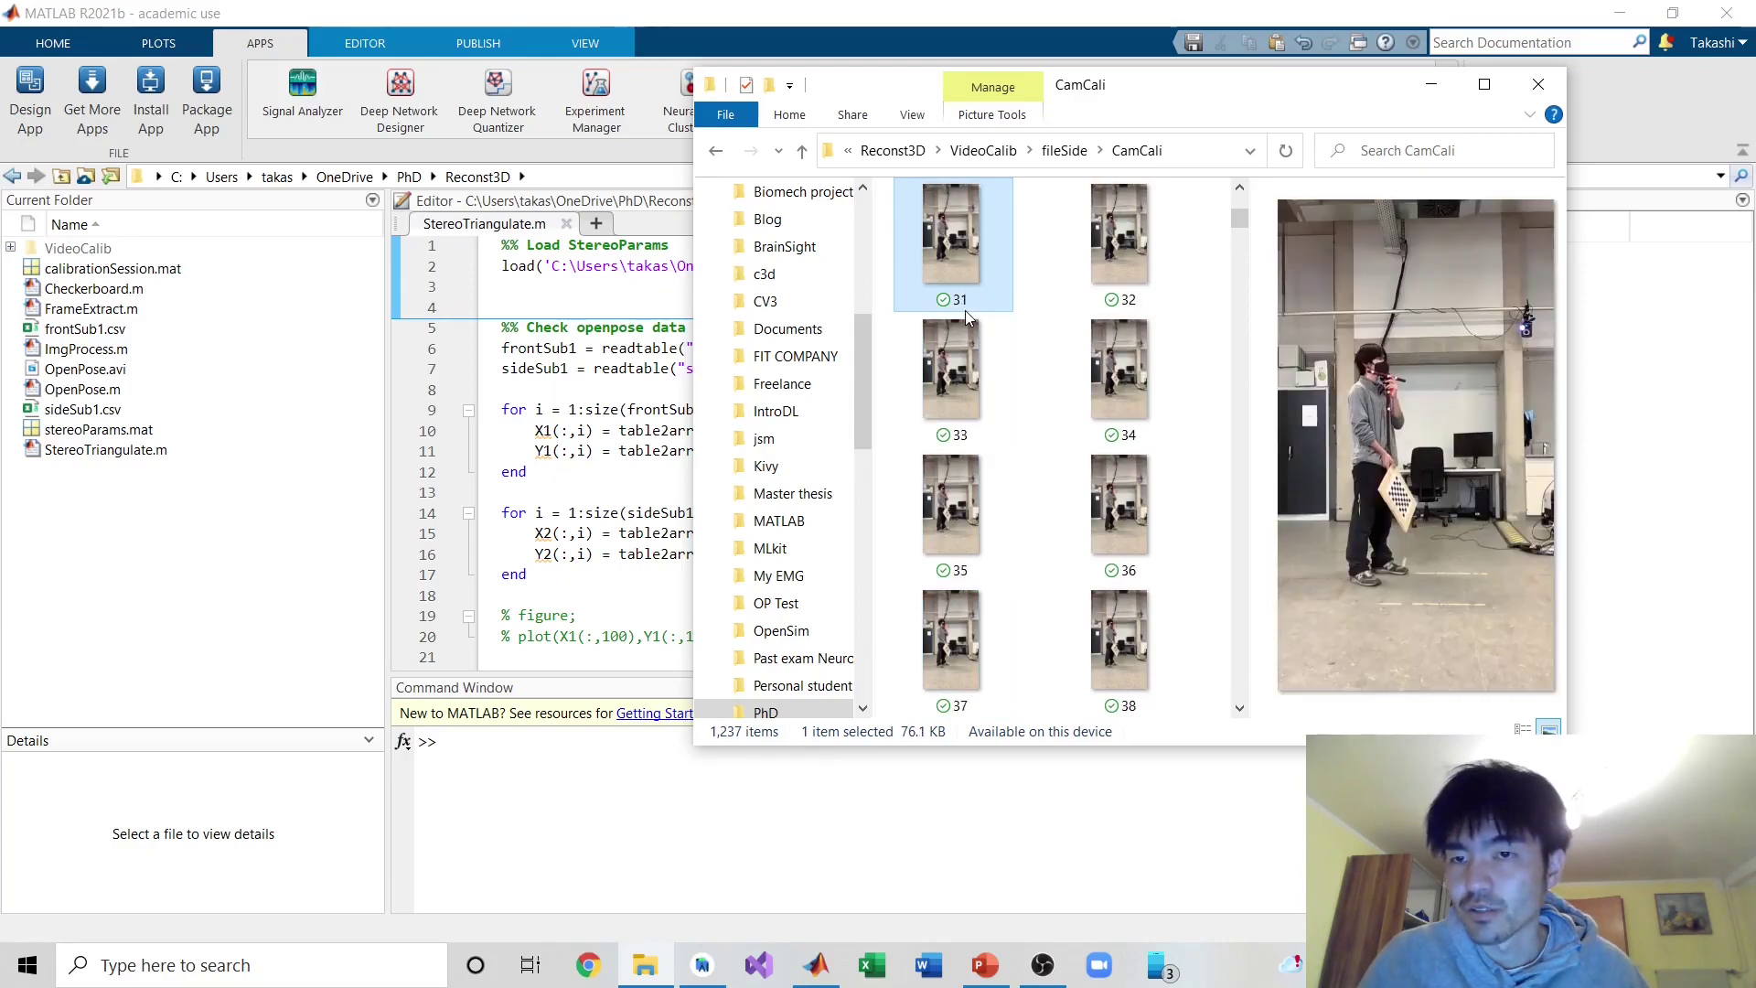
key(Down)
key(Down)
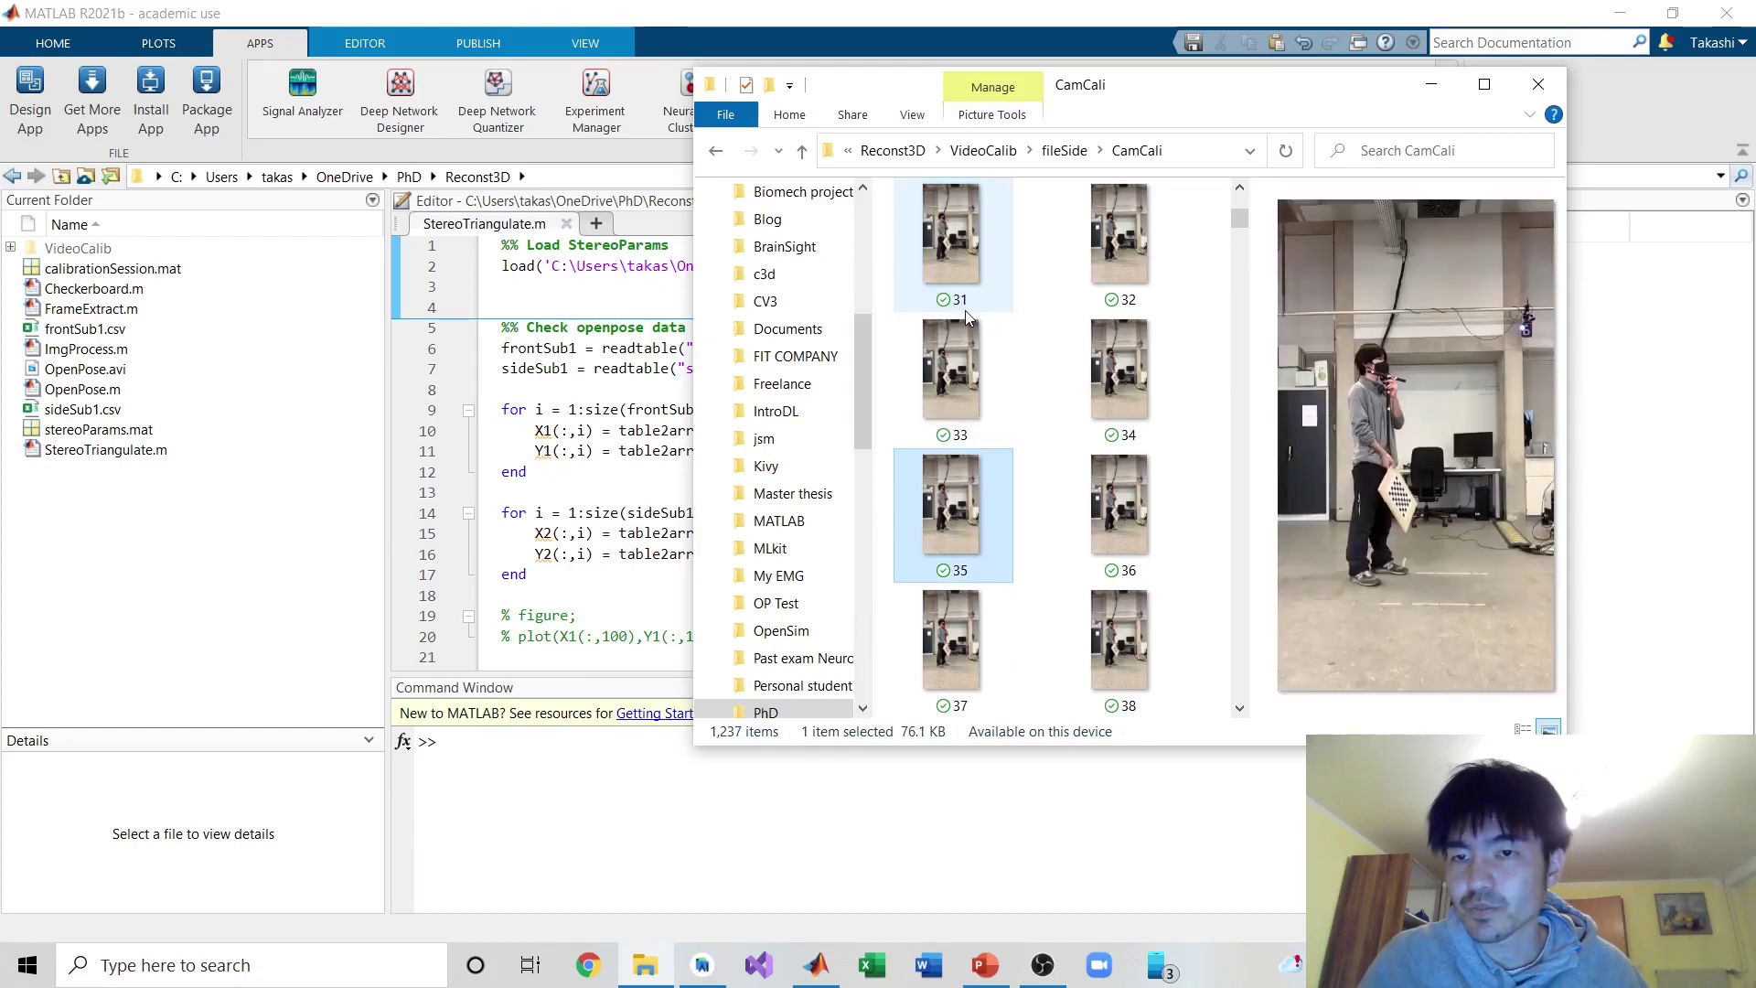
- Compare the side-camera frames around 33 to 38 one by one, finishing on frame 35
key(Right)
key(Left)
key(Right)
key(Left)
key(Right)
key(Down)
key(Left)
key(Up)
key(Right)
key(Left)
key(Up)
key(Right)
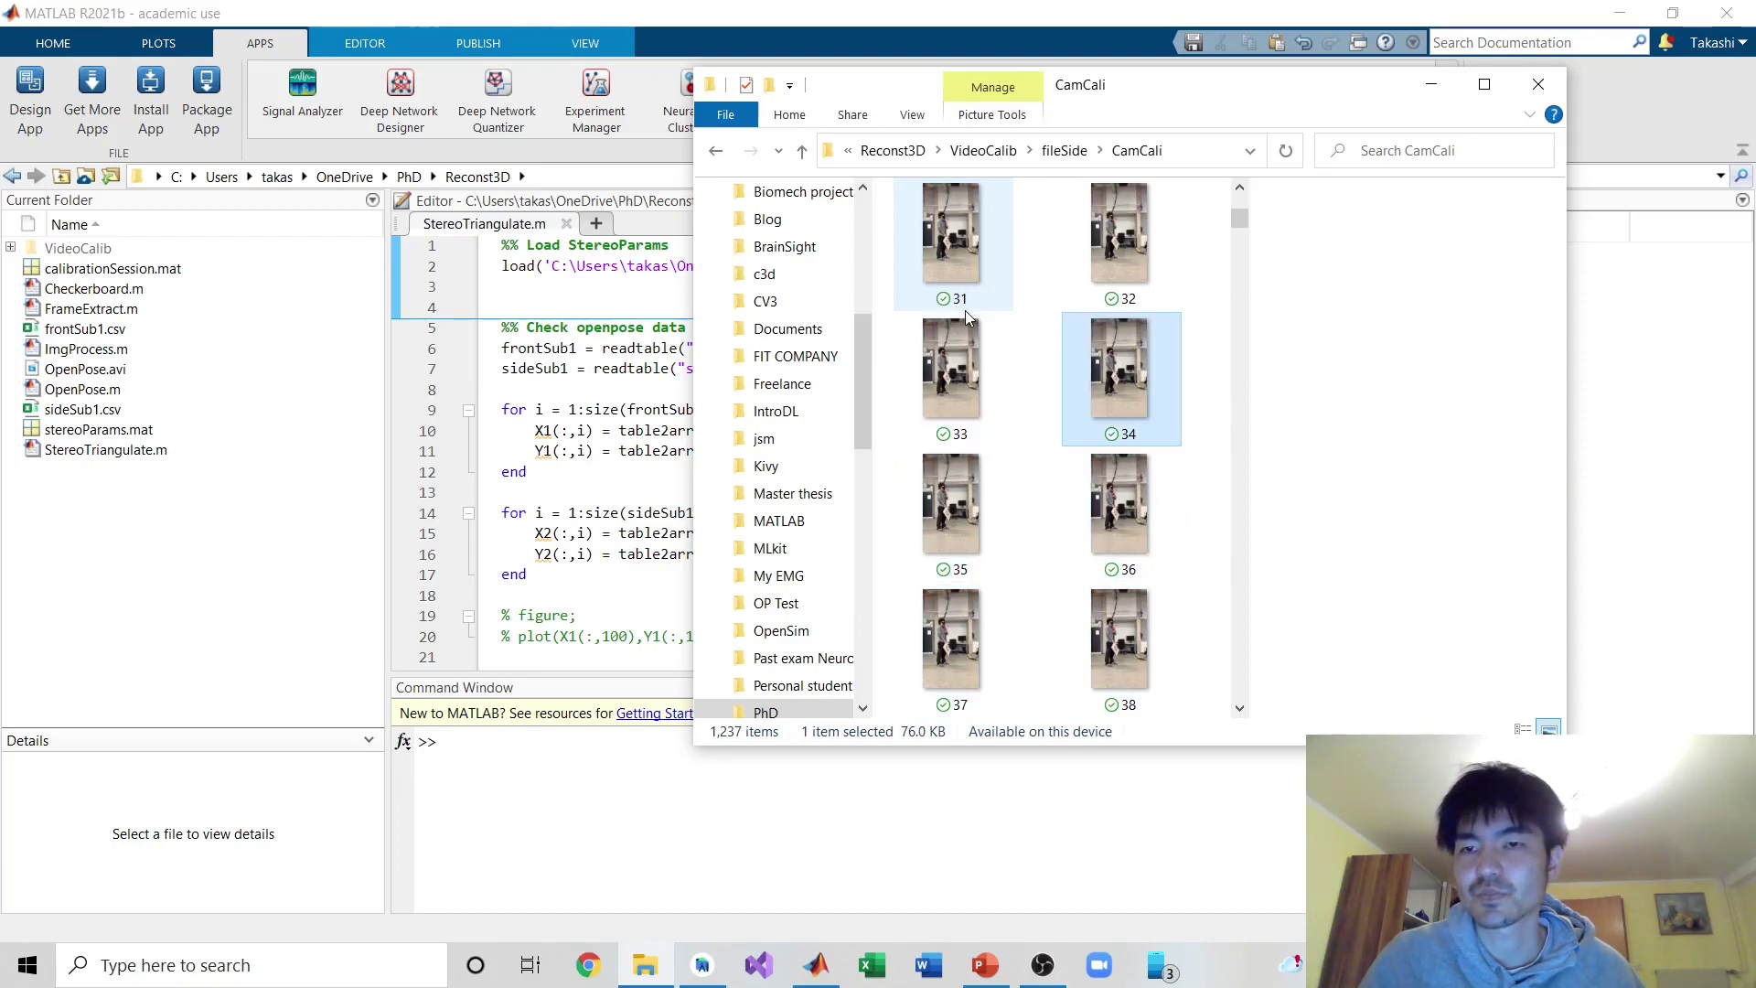
key(Right)
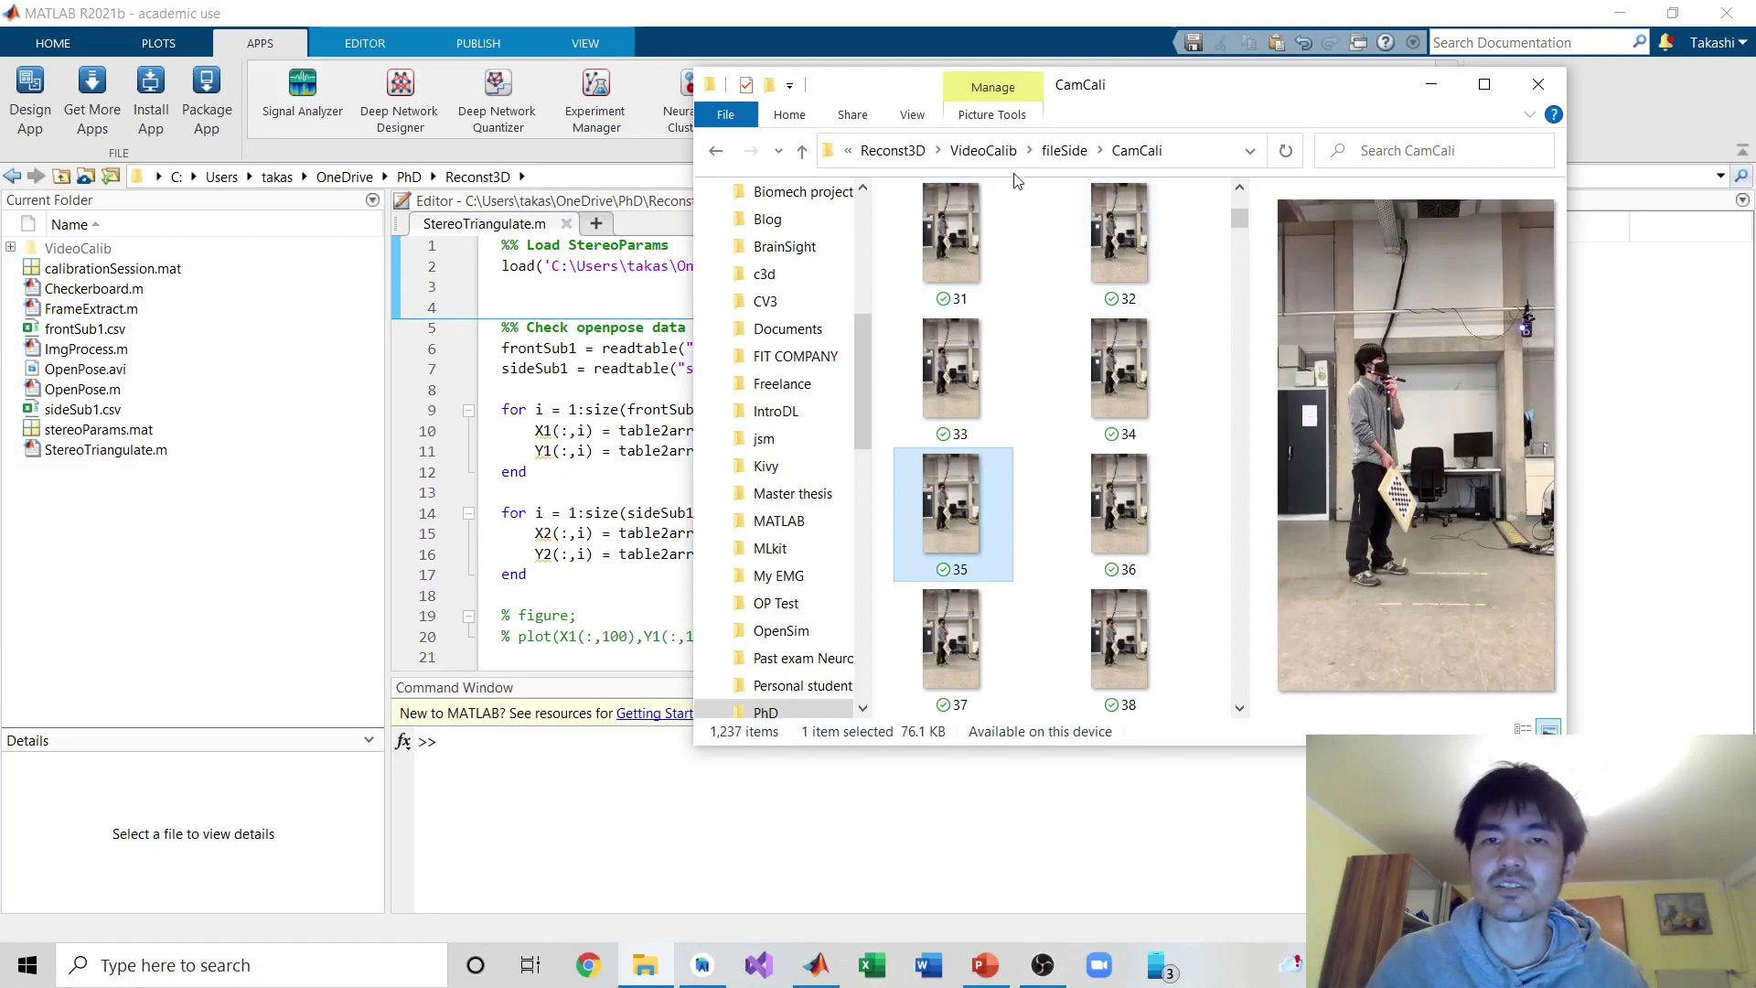
- Switch to the CamCali folder inside fileFront and preview front-camera frame 127
click(977, 158)
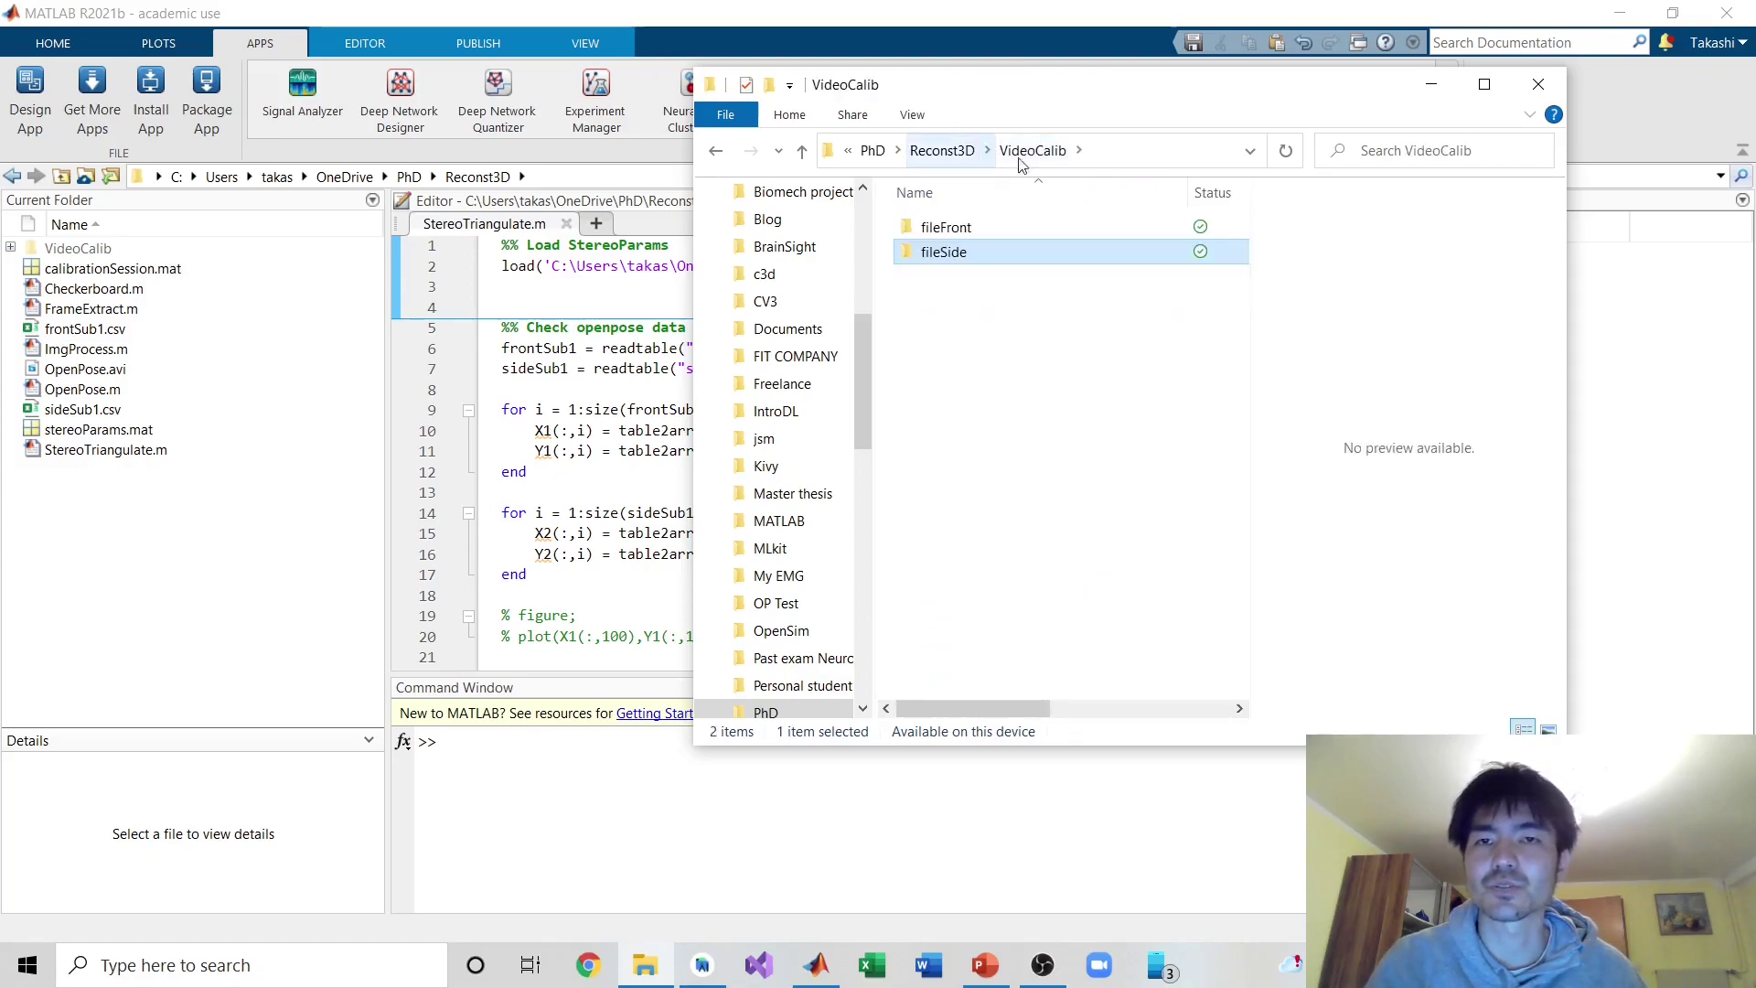
double_click(944, 236)
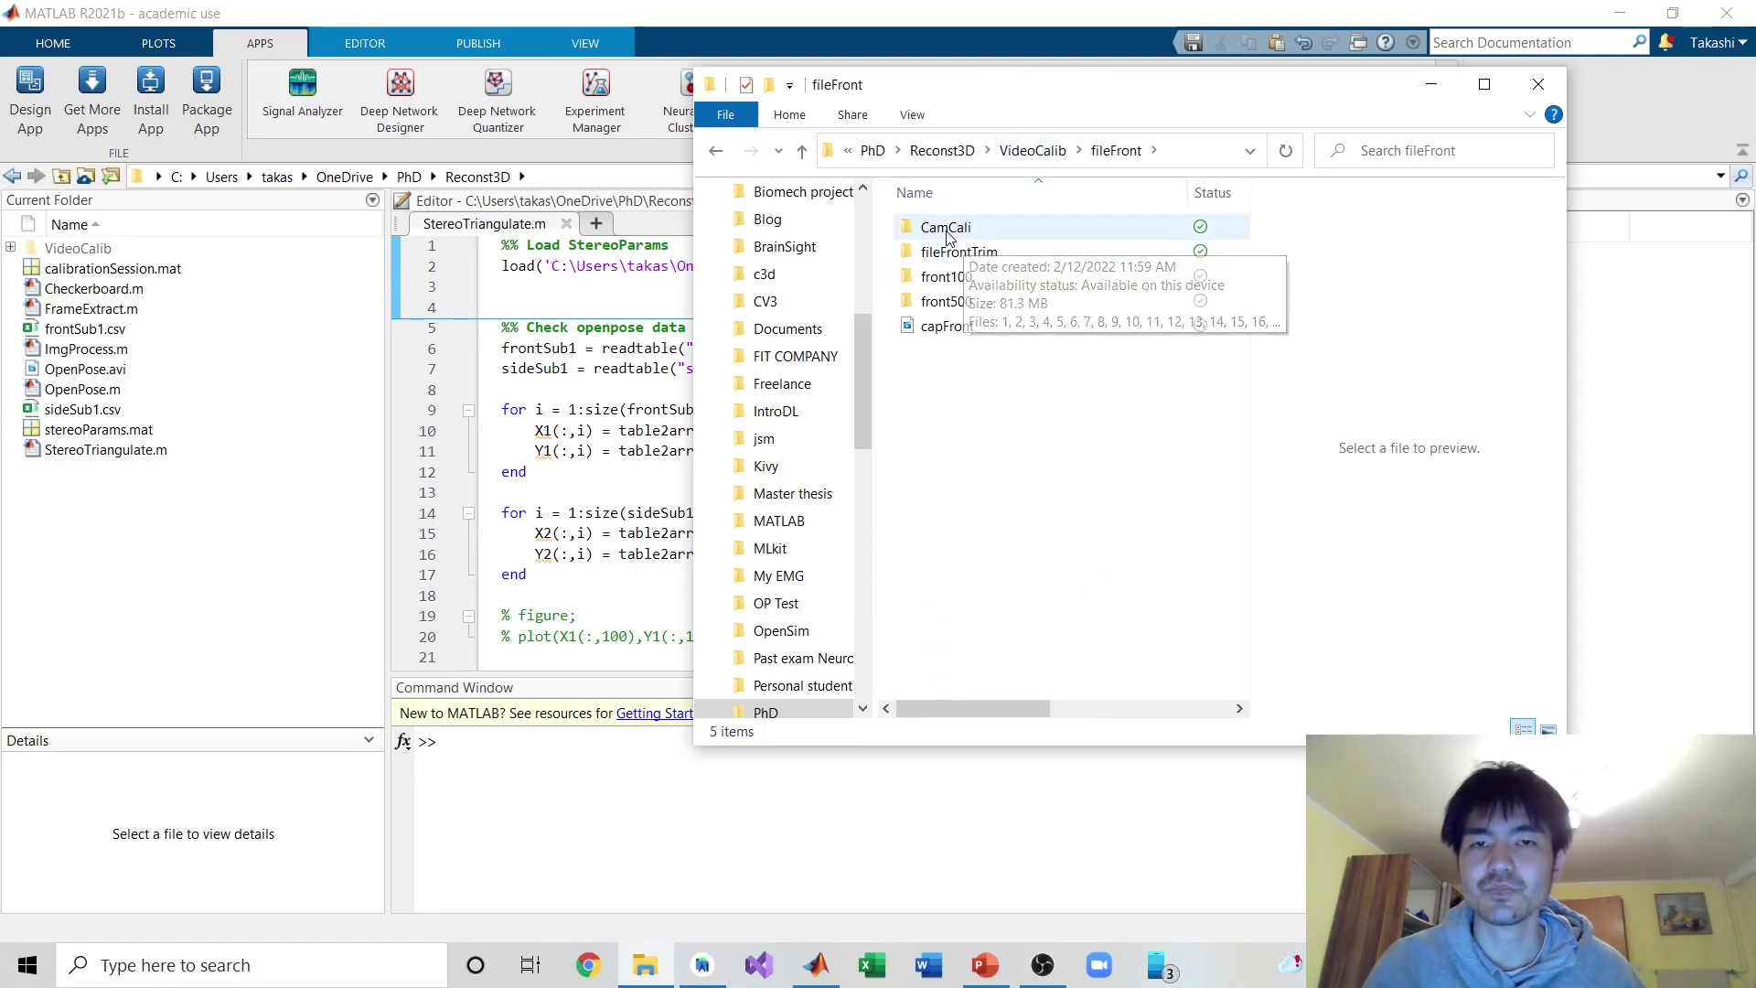
double_click(946, 236)
scroll(962, 457, down, 15)
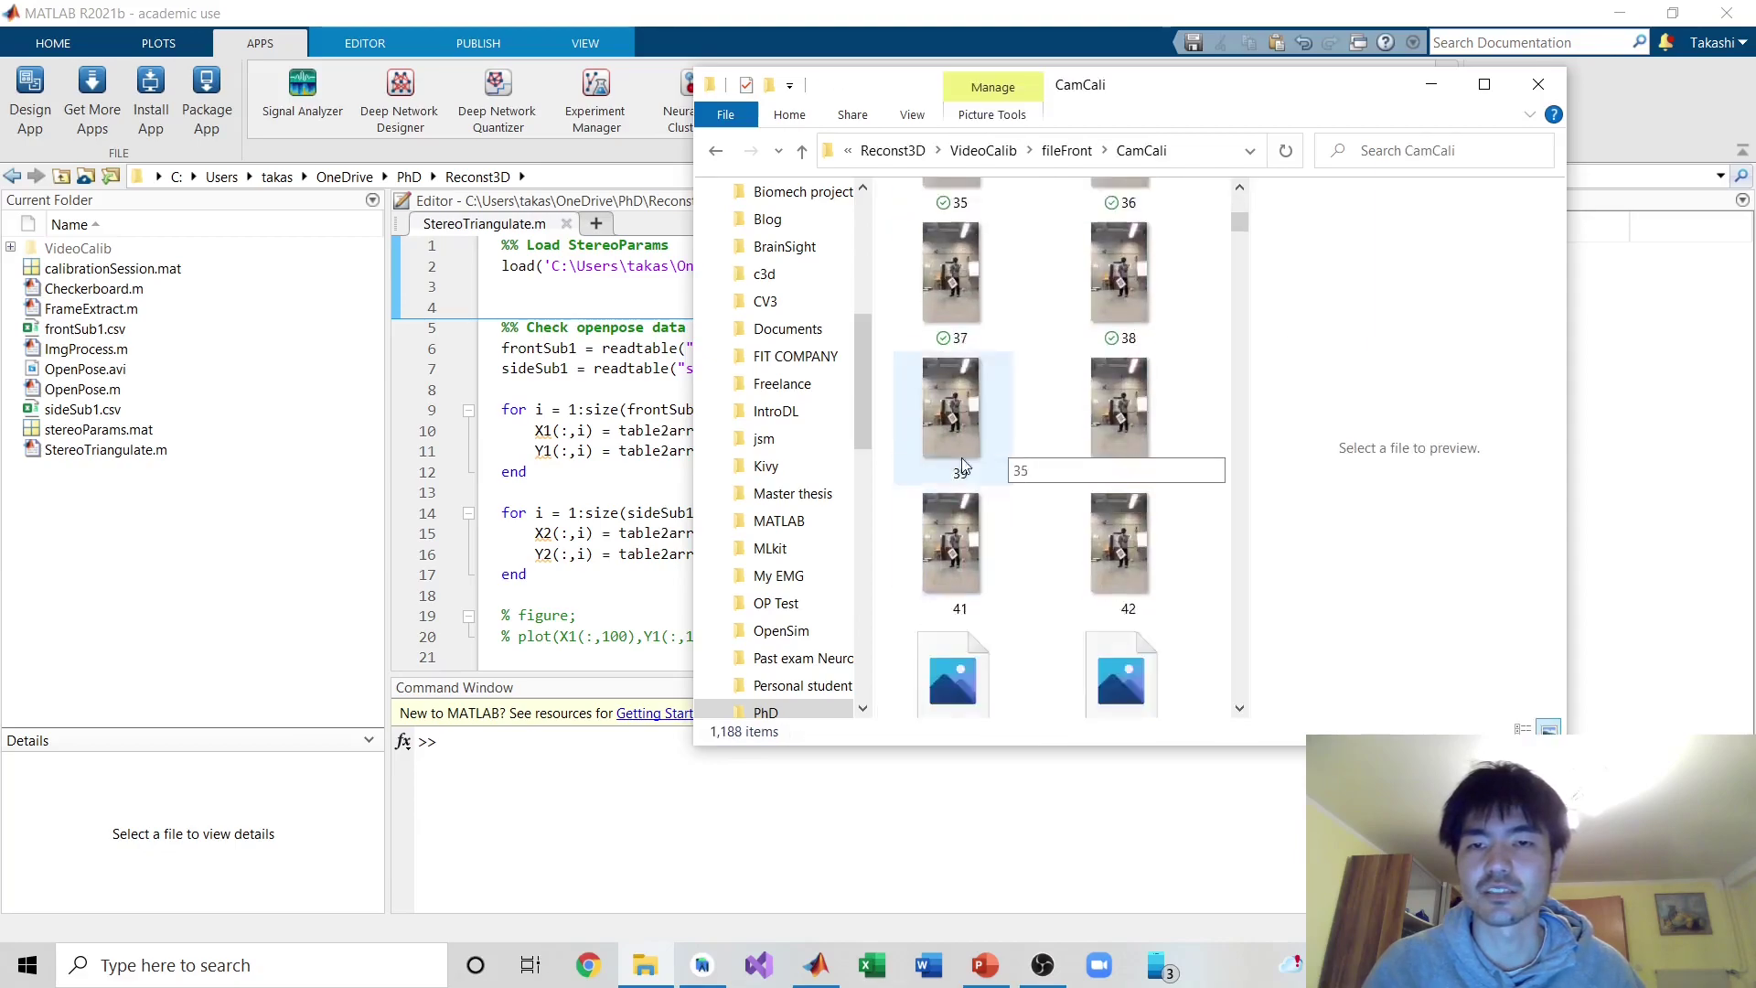
scroll(962, 464, down, 5)
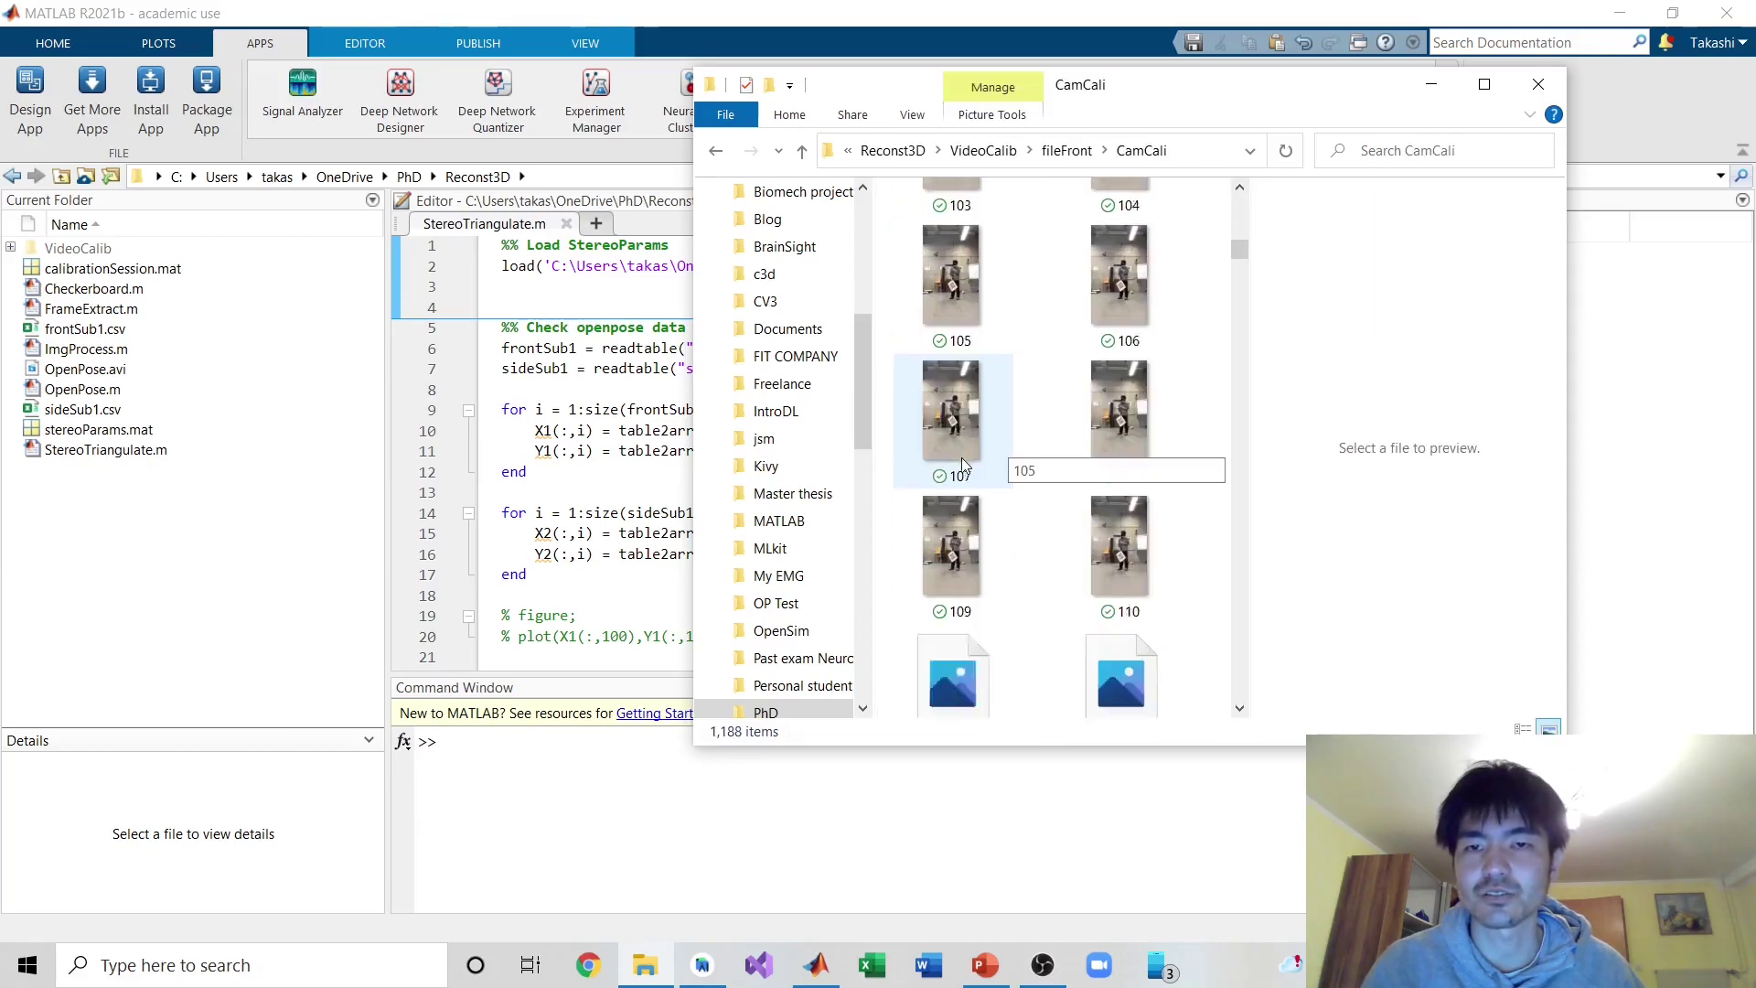
scroll(954, 429, down, 2)
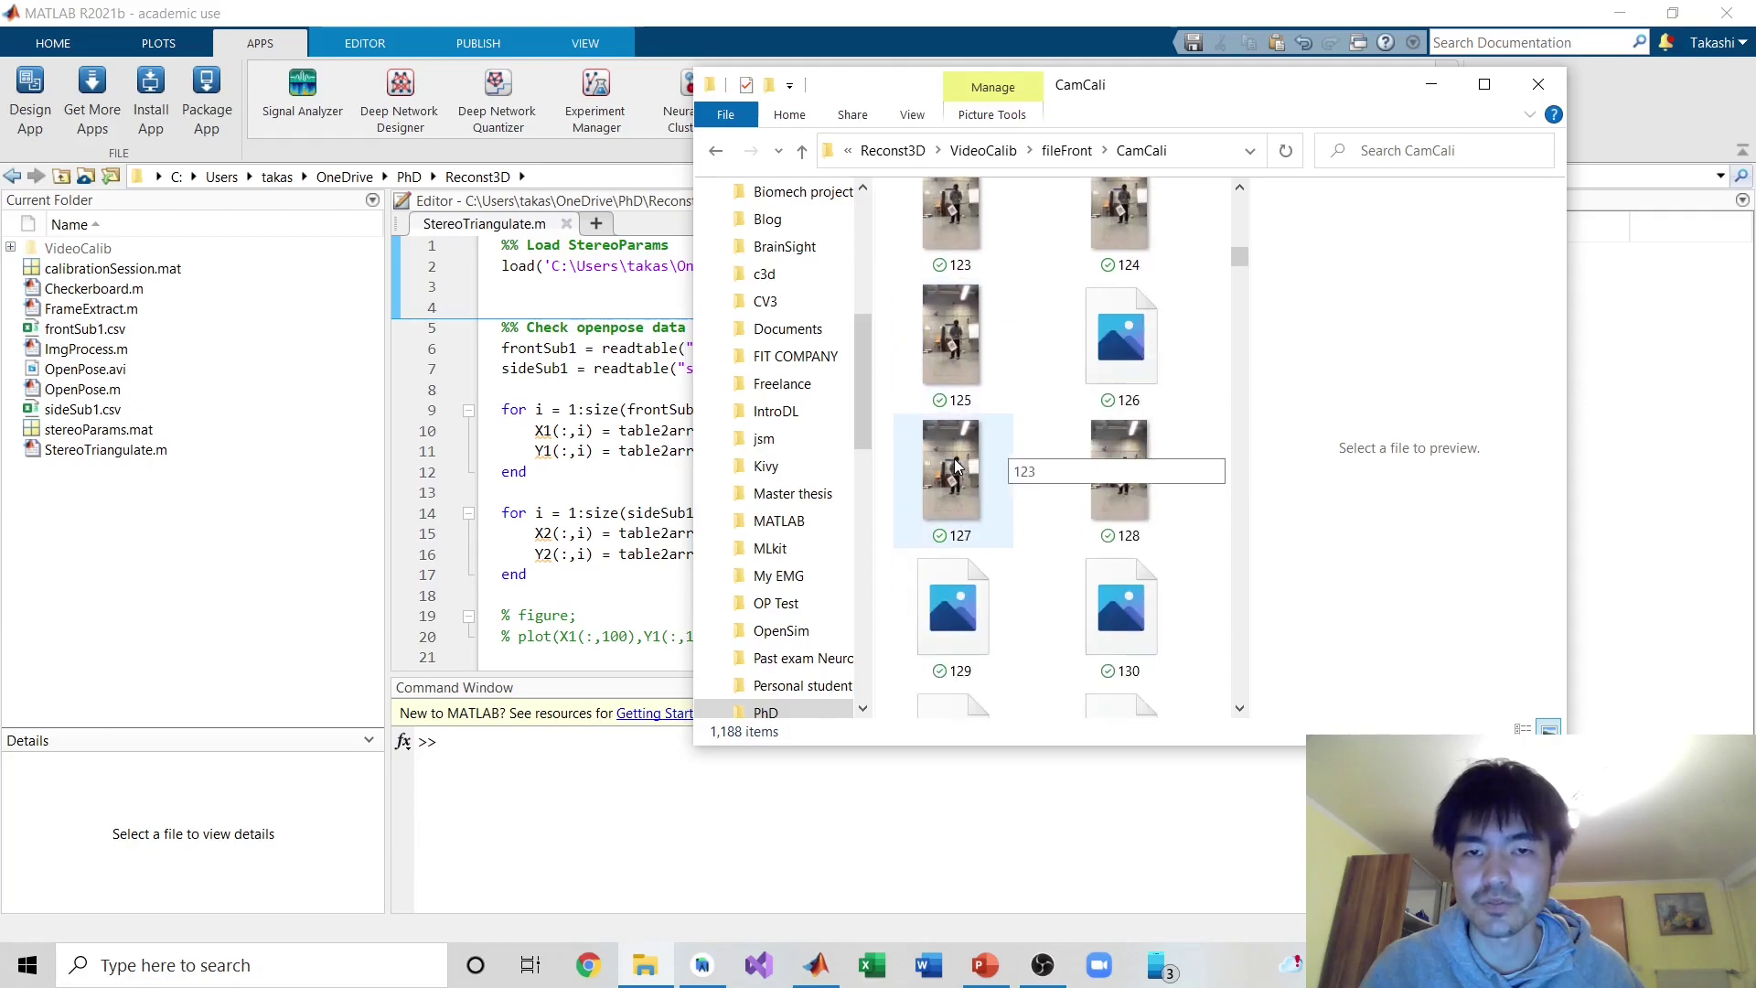
click(966, 483)
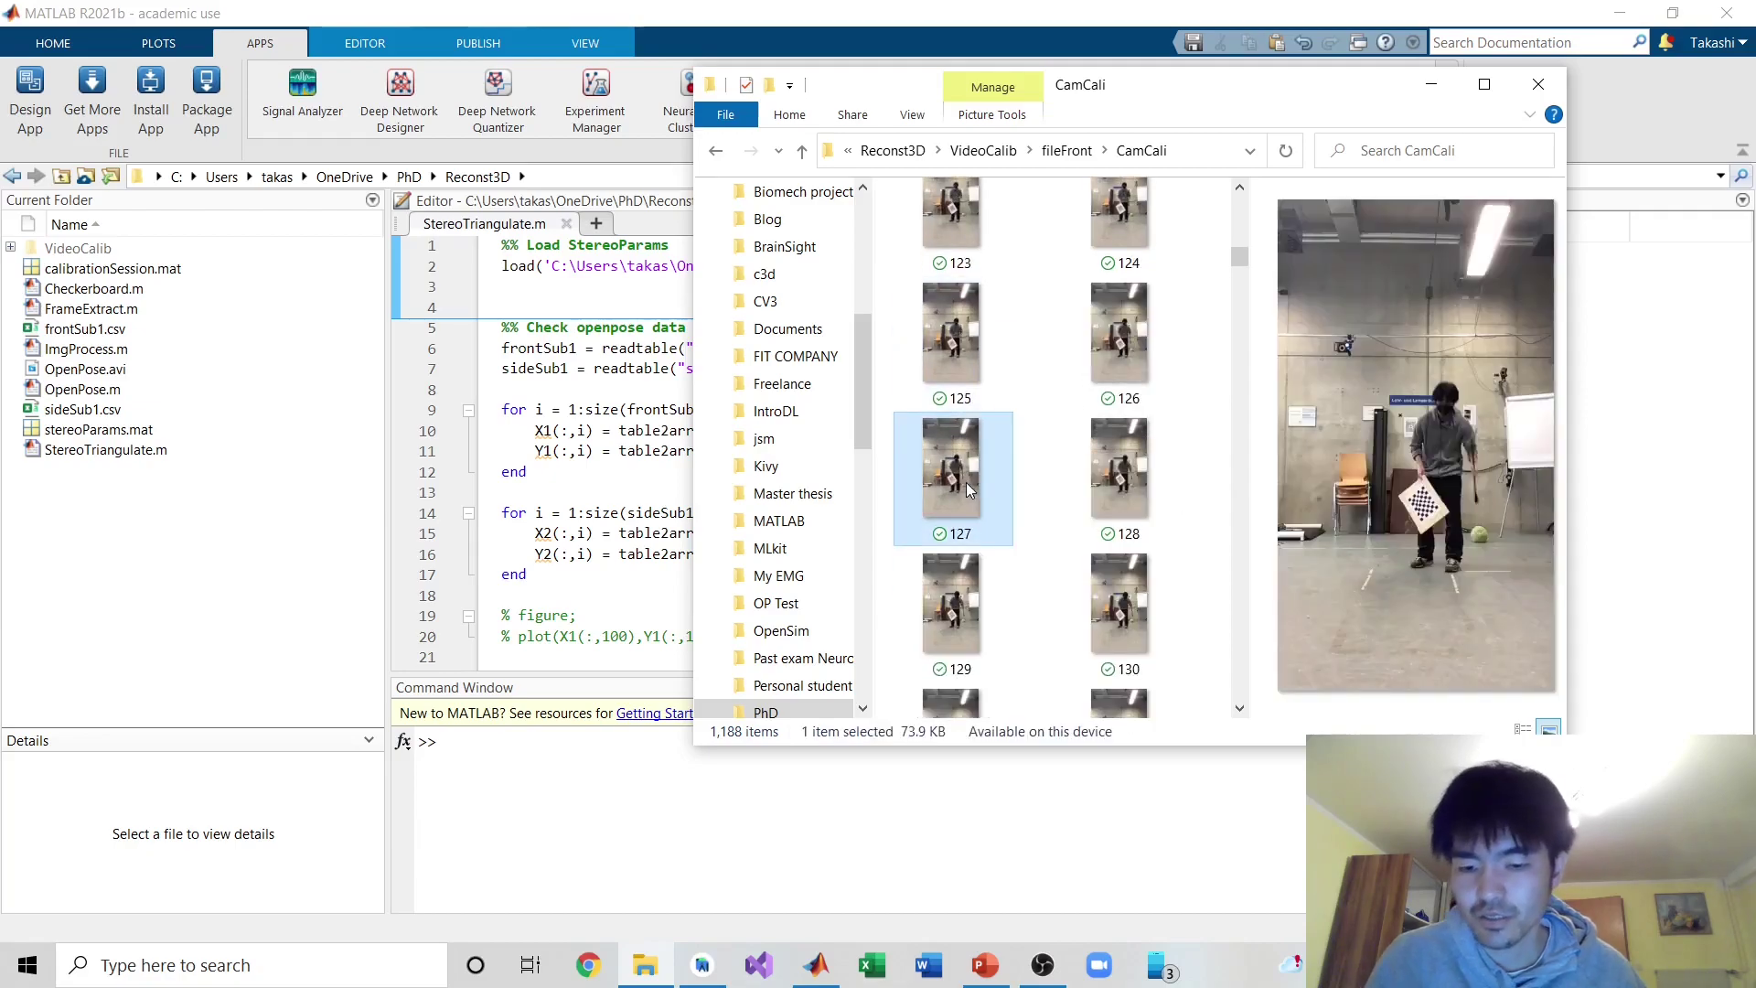
- Step backward through the front-camera frames from 127 to about frame 50, examining the previews
key(Left)
key(Left)
key(Left)
key(Left)
key(Left)
key(Left)
key(Left)
key(Left)
key(Left)
key(Left)
key(Left)
key(Left)
key(Left)
key(Left)
key(Left)
key(Left)
key(Left)
key(Left)
key(Left)
key(Left)
key(Left)
key(Left)
key(Left)
key(Left)
key(Left)
key(Left)
key(Left)
key(Left)
key(Left)
key(Left)
key(Left)
key(Left)
key(Left)
key(Left)
key(Left)
key(Left)
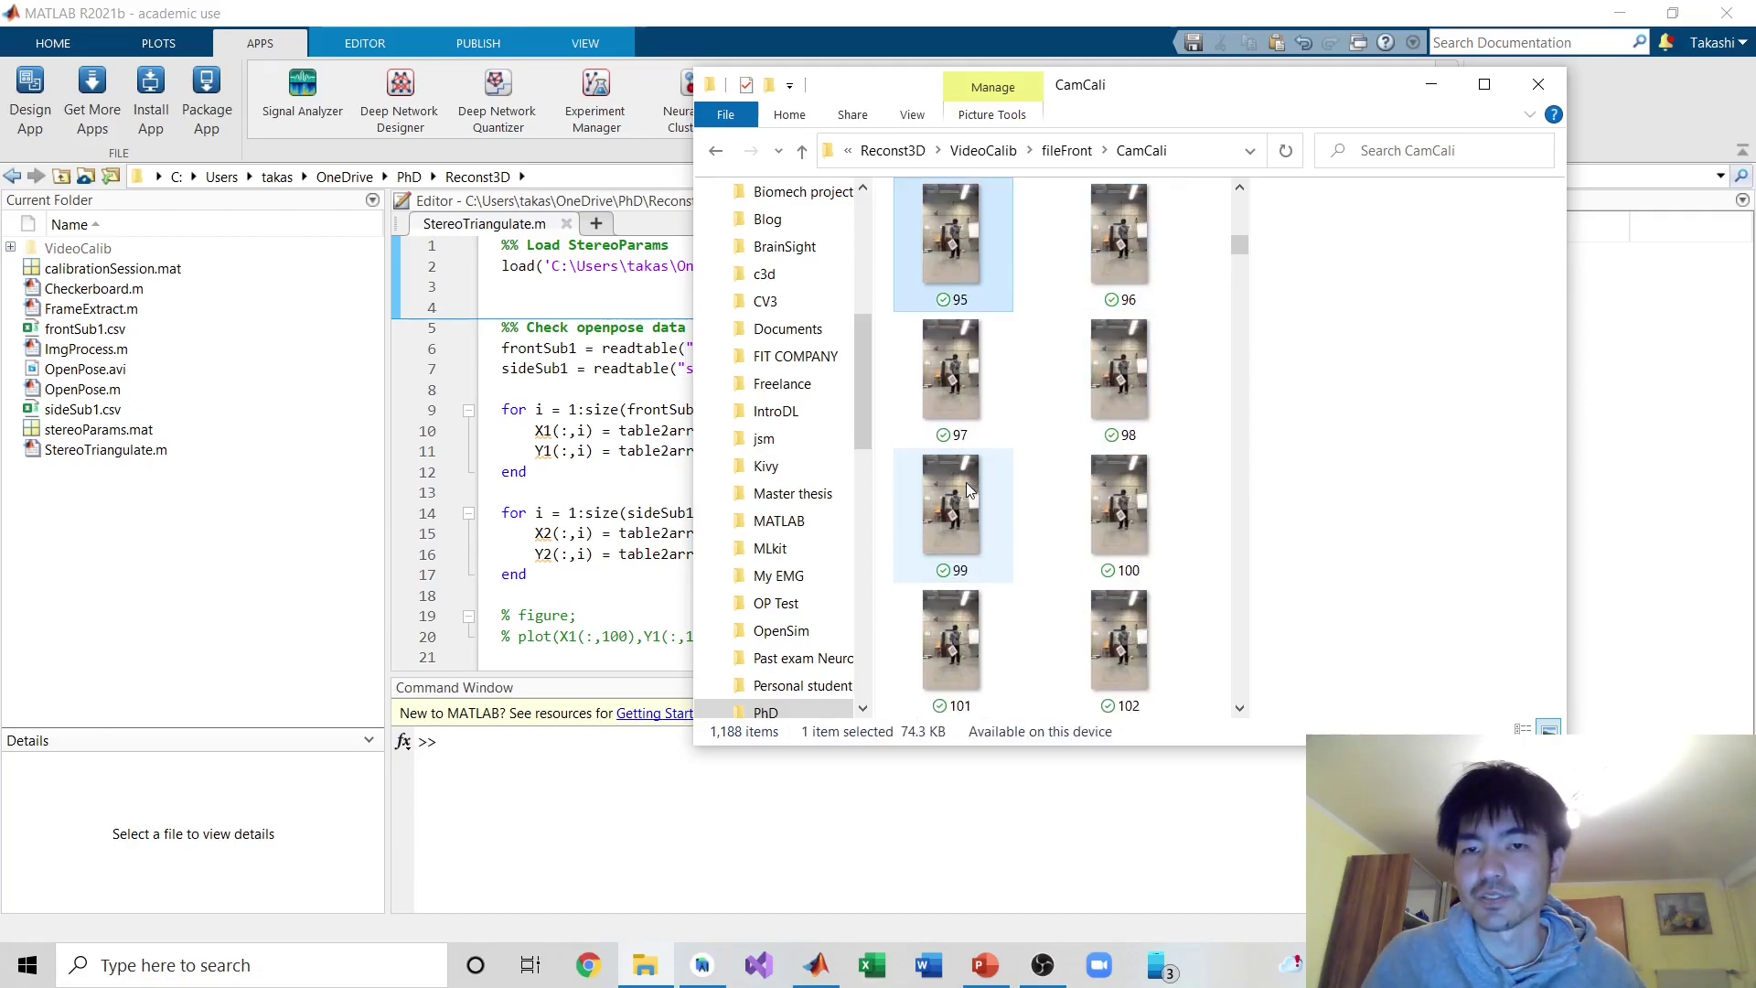
key(Left)
key(Left)
key(Left)
key(Left)
key(Left)
key(Left)
key(Left)
key(Left)
key(Left)
key(Left)
key(Left)
key(Left)
key(Left)
key(Left)
key(Left)
key(Left)
key(Left)
key(Left)
key(Left)
key(Left)
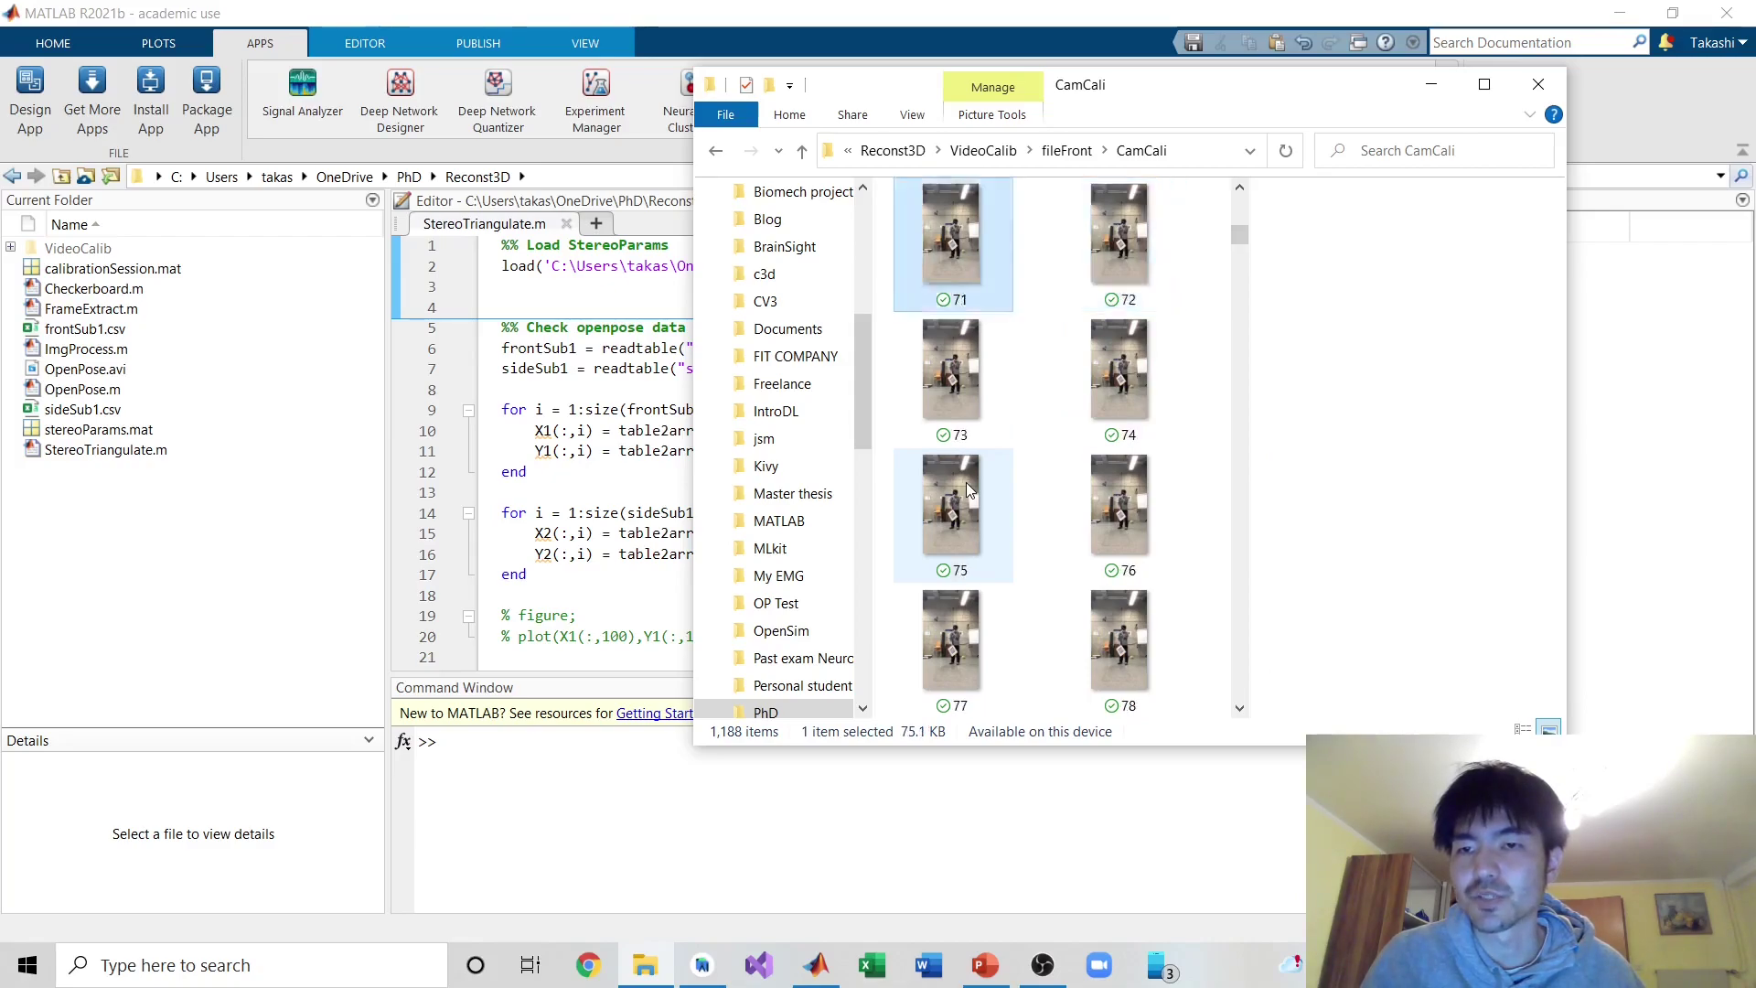
key(Left)
key(Left)
key(Left)
key(Left)
key(Left)
key(Left)
key(Left)
key(Left)
key(Left)
key(Left)
key(Left)
key(Left)
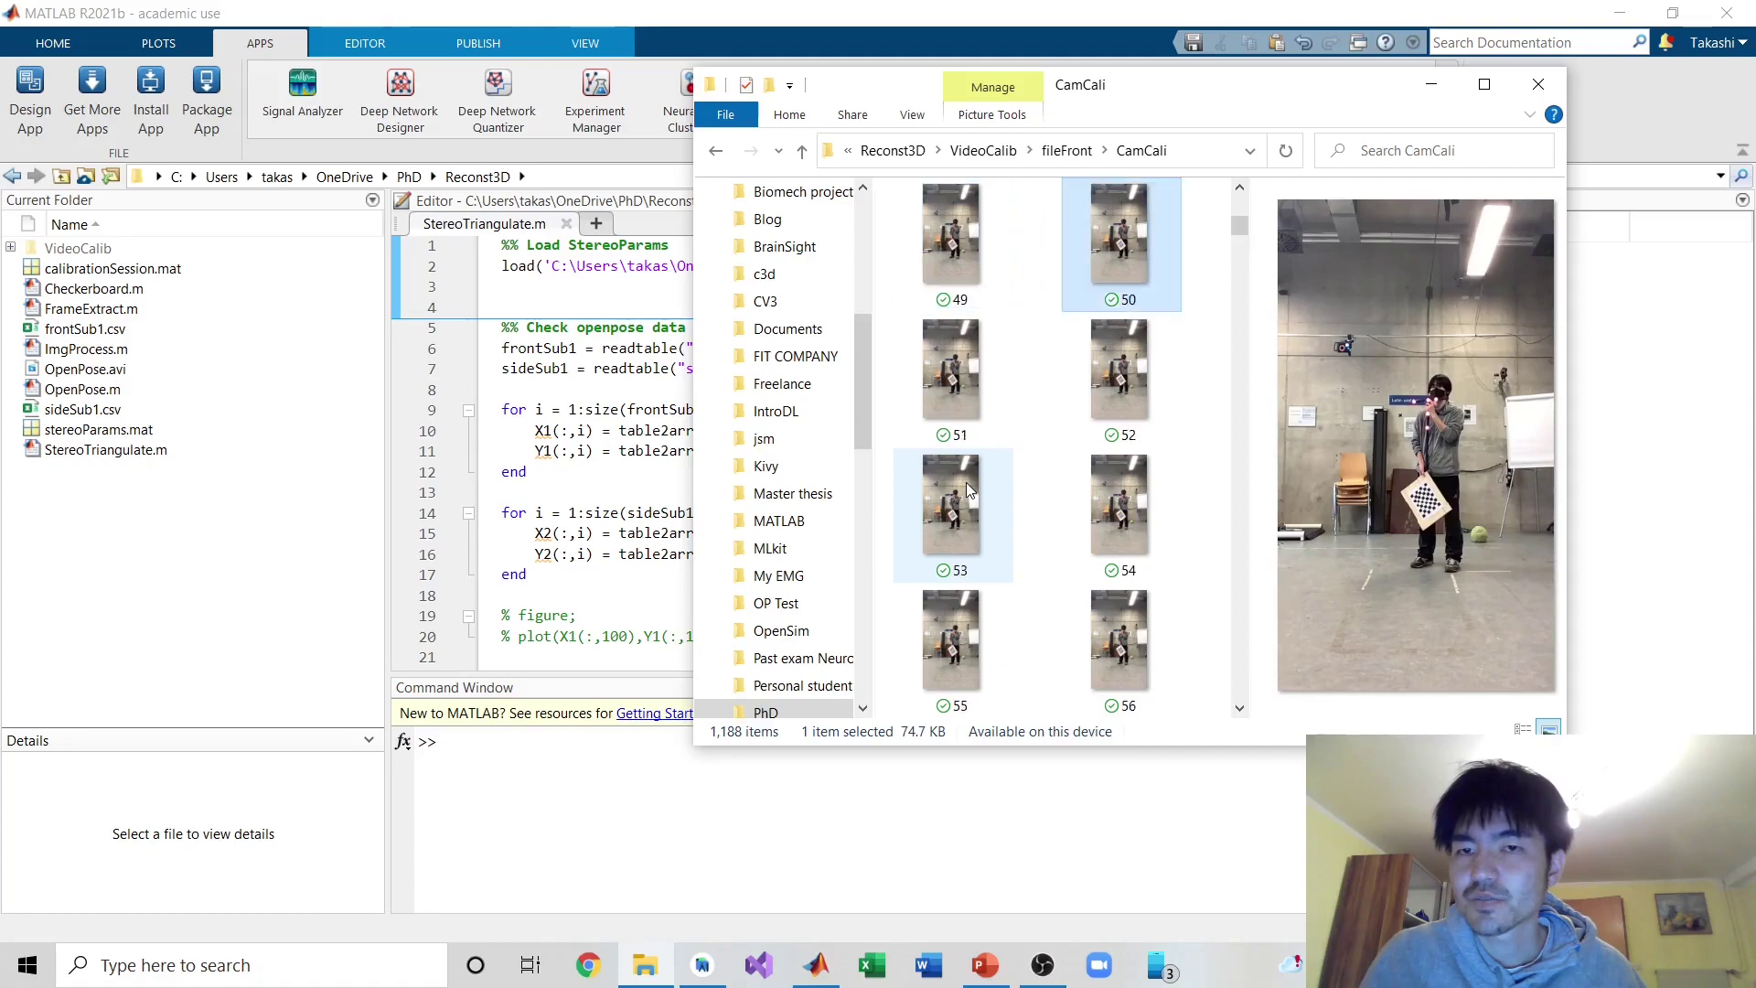
- Compare the front-camera frames around 50 to 54 one by one, finishing on frame 54
key(Right)
key(Right)
key(Right)
key(Right)
key(Right)
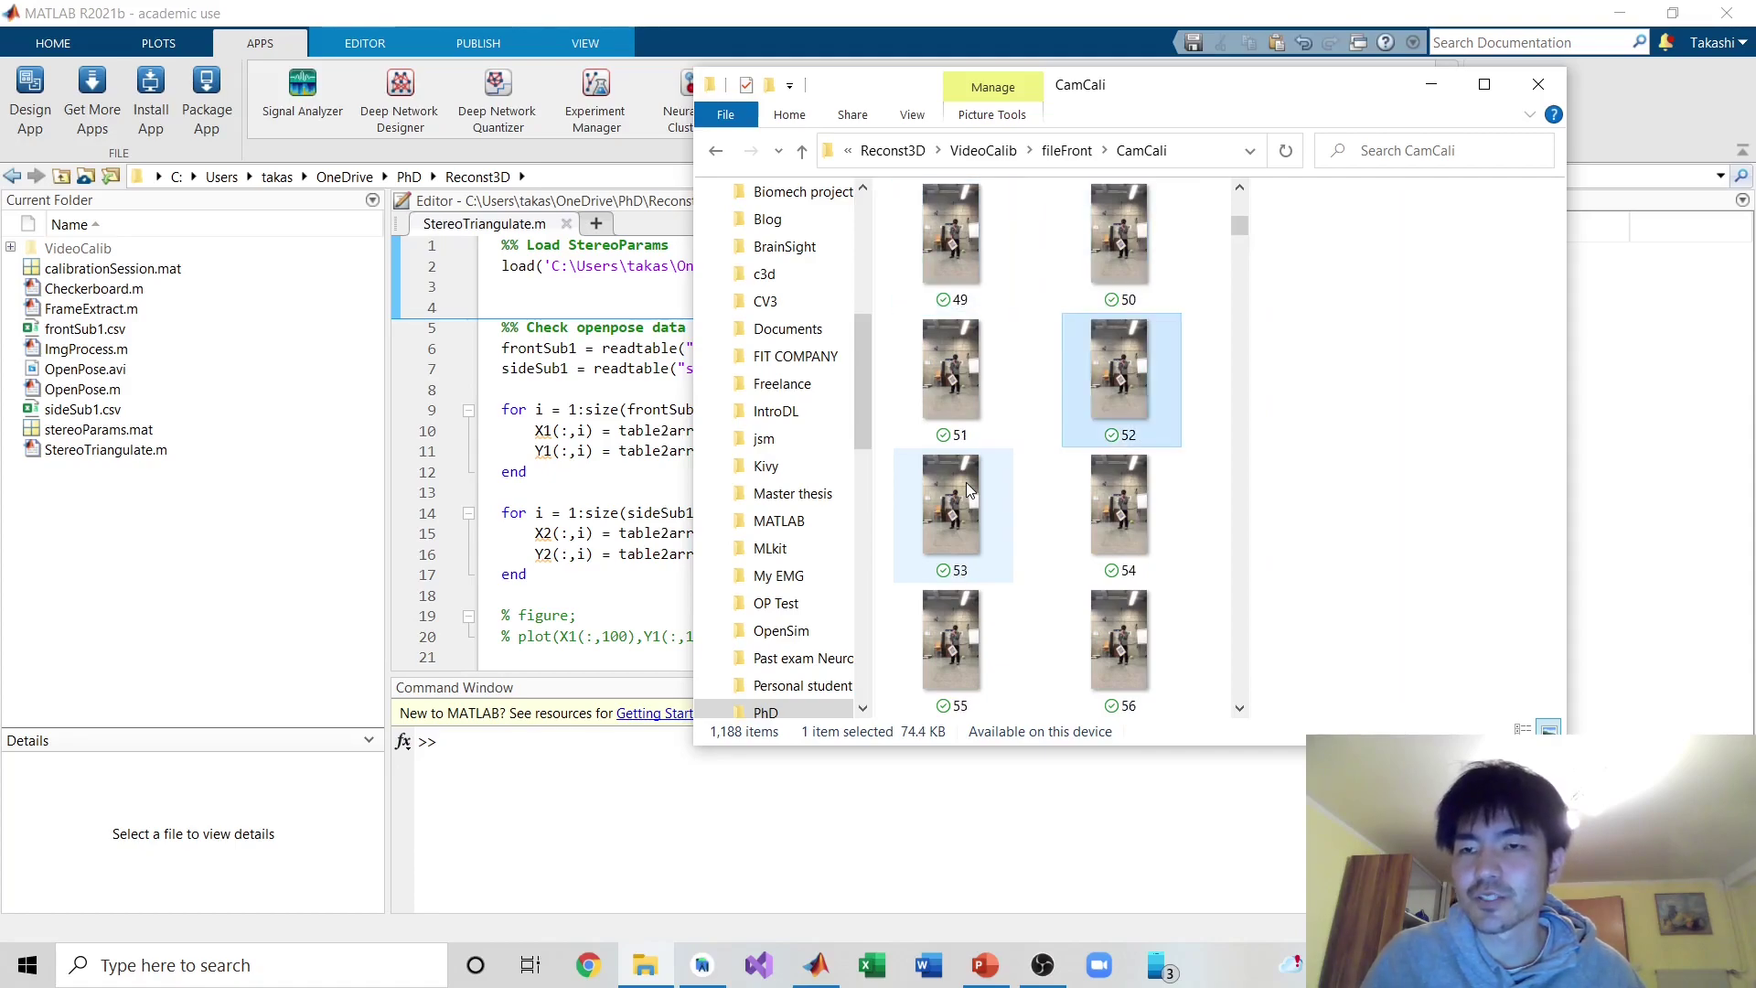
key(Left)
key(Left)
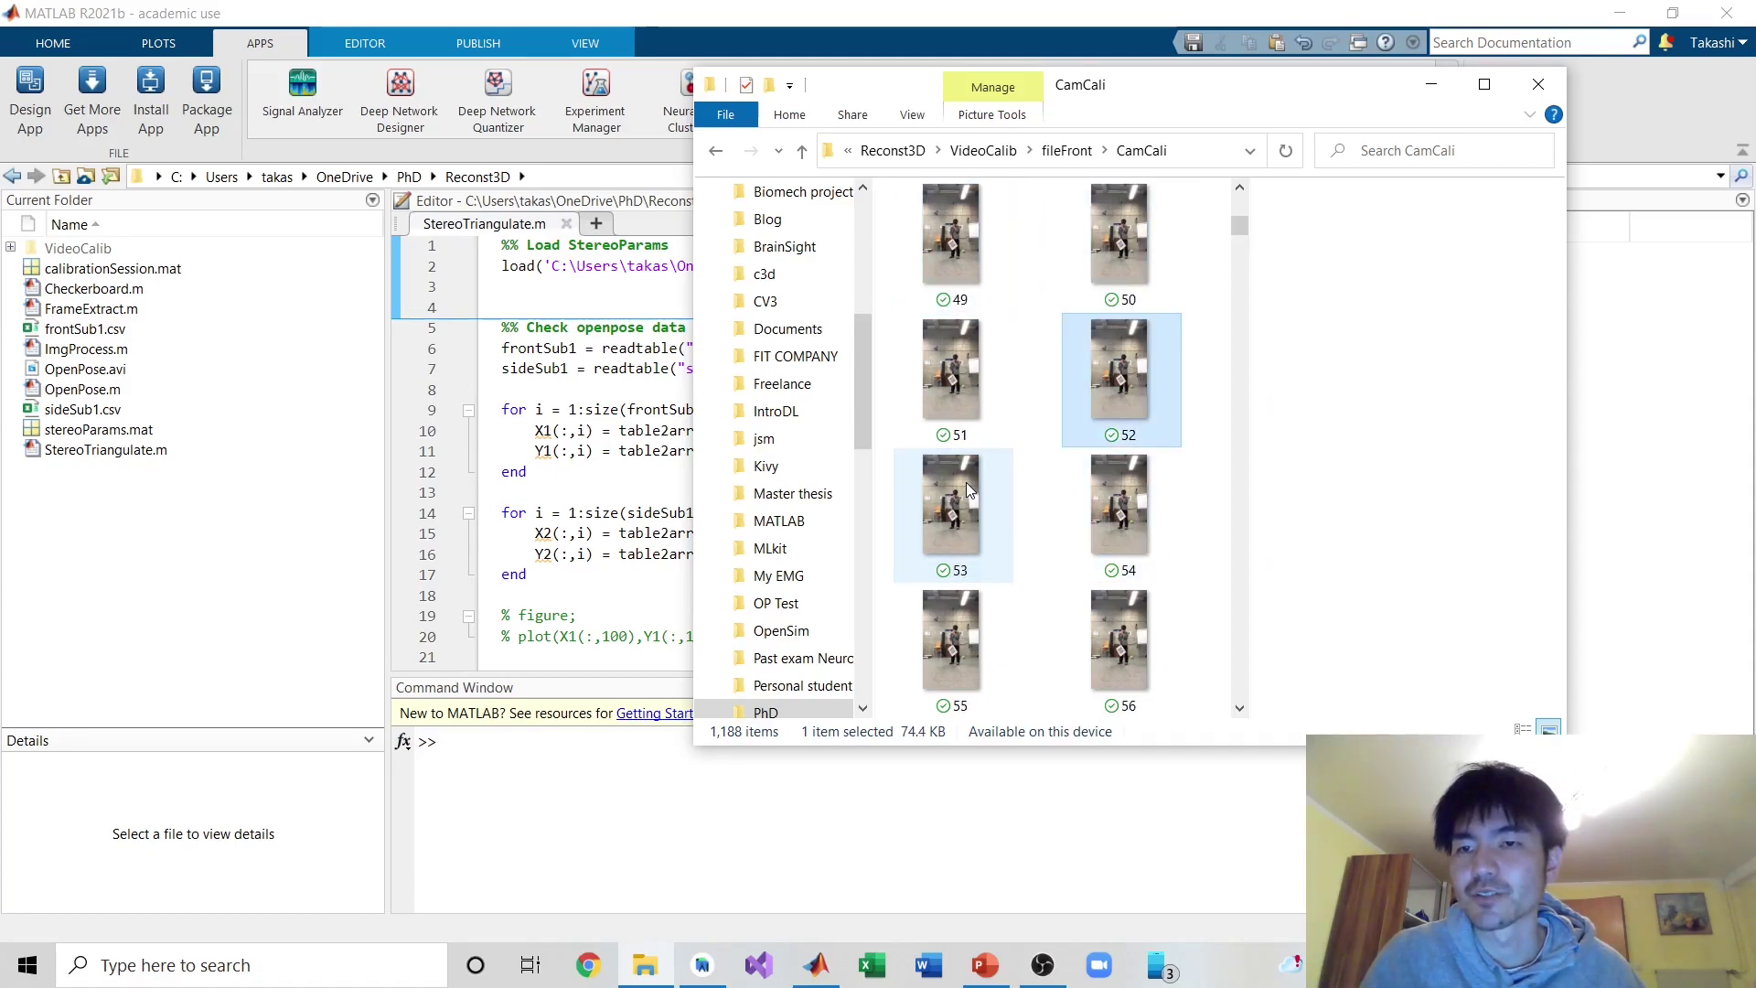
key(Right)
key(Right)
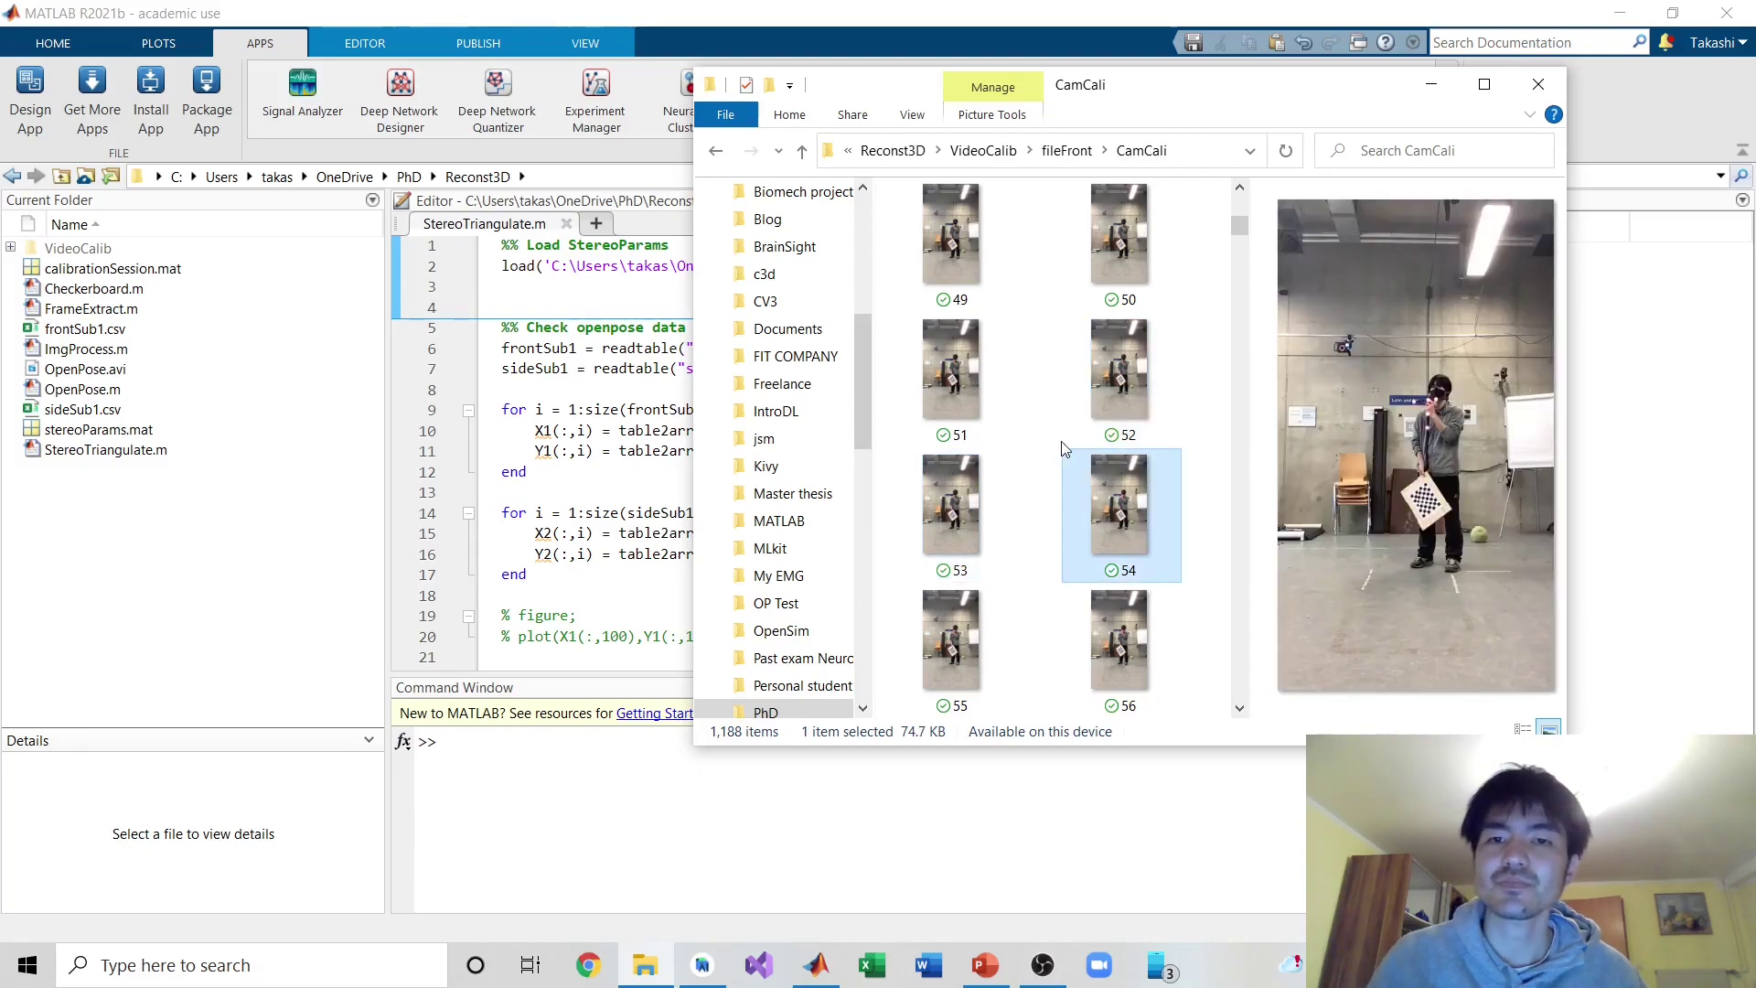
- View the first image in the fileFrontTrim folder inside fileFront, and close the image viewer
click(1066, 151)
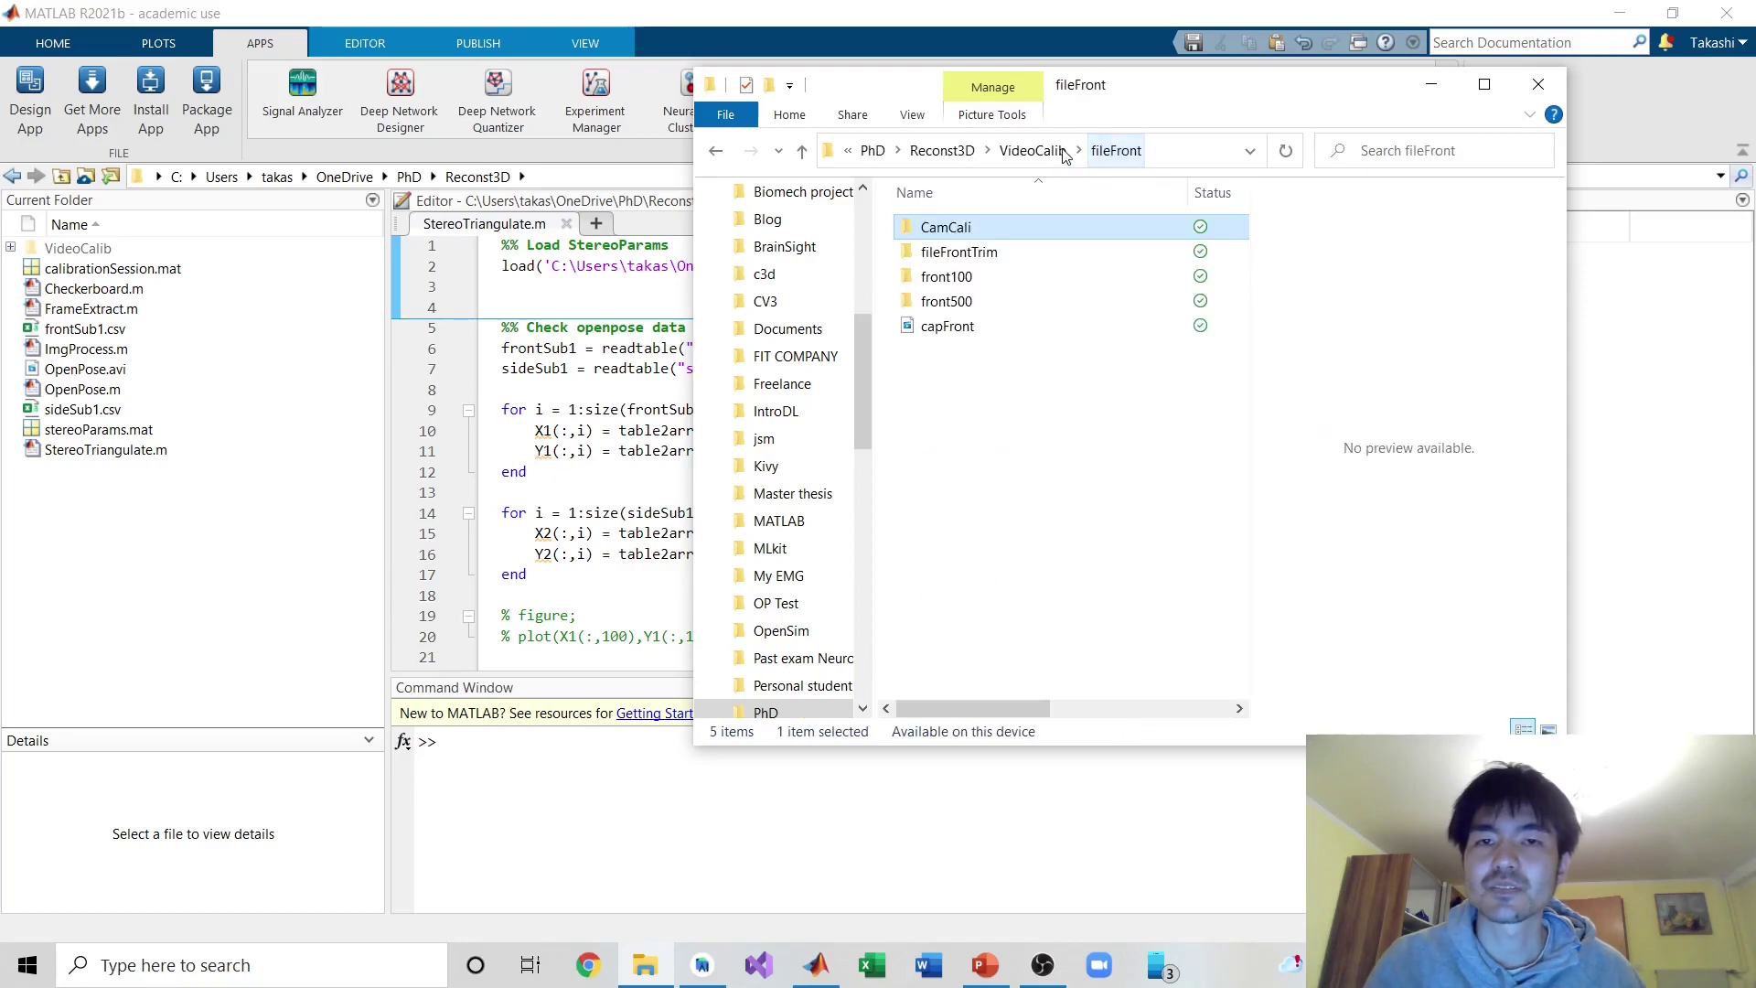
double_click(971, 252)
double_click(913, 228)
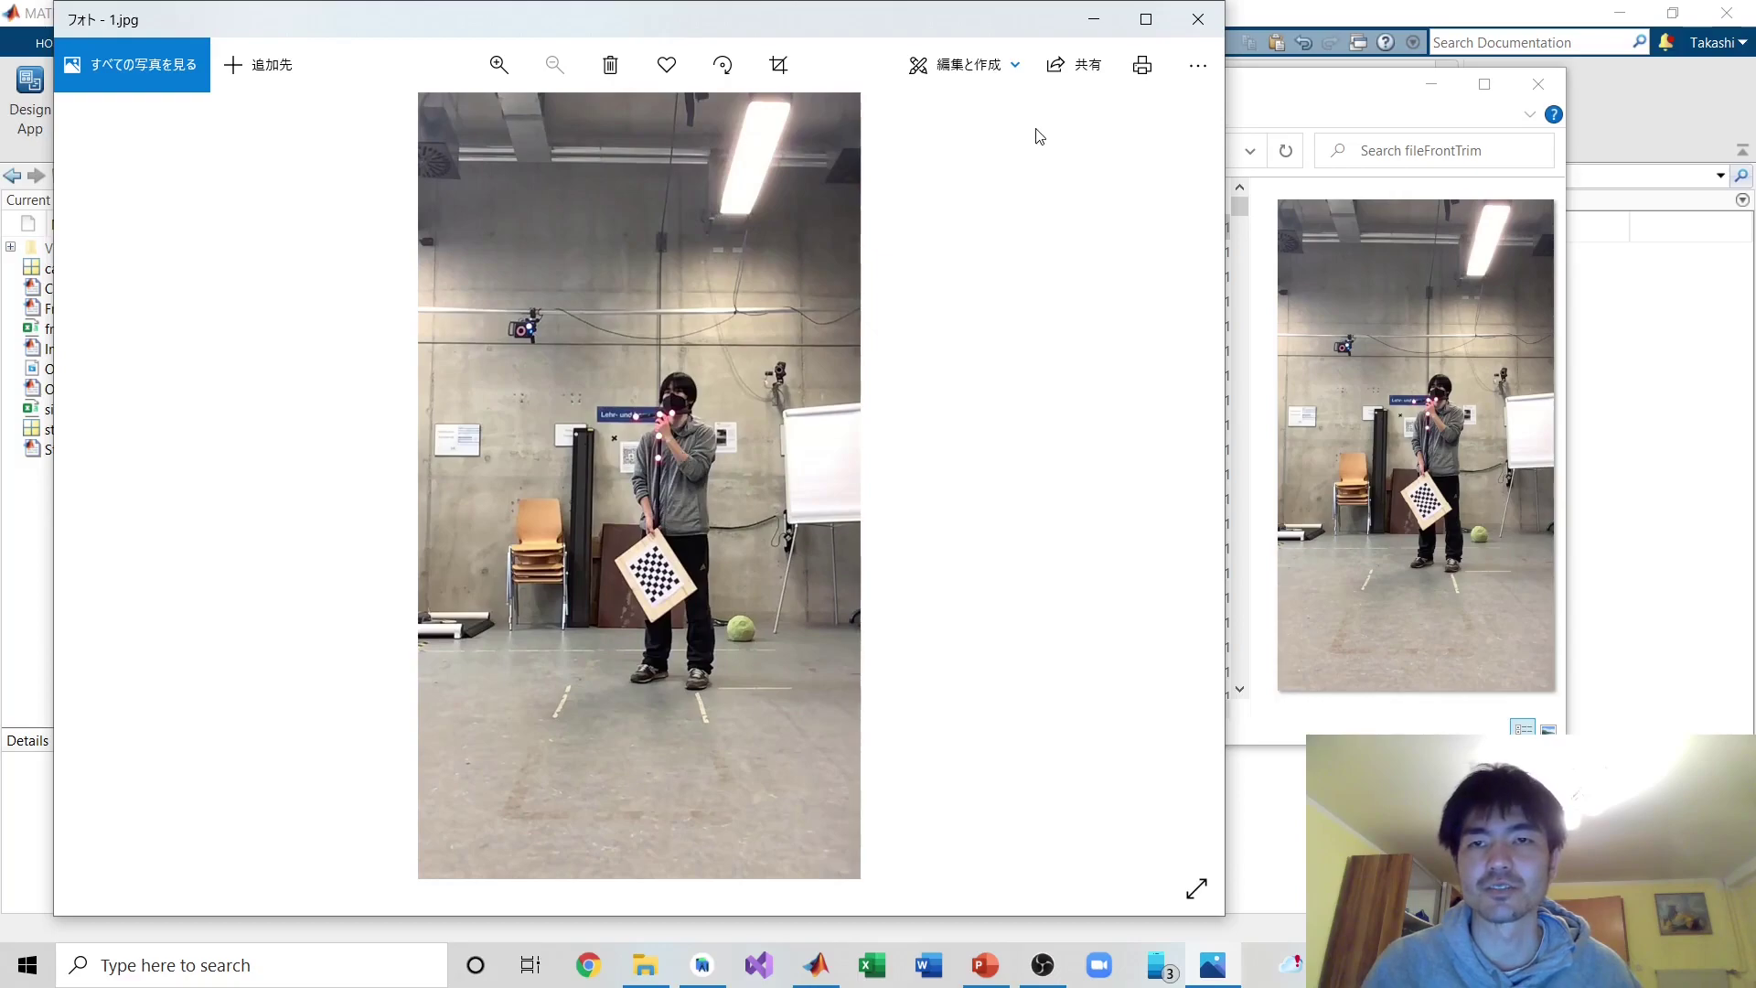
click(1197, 20)
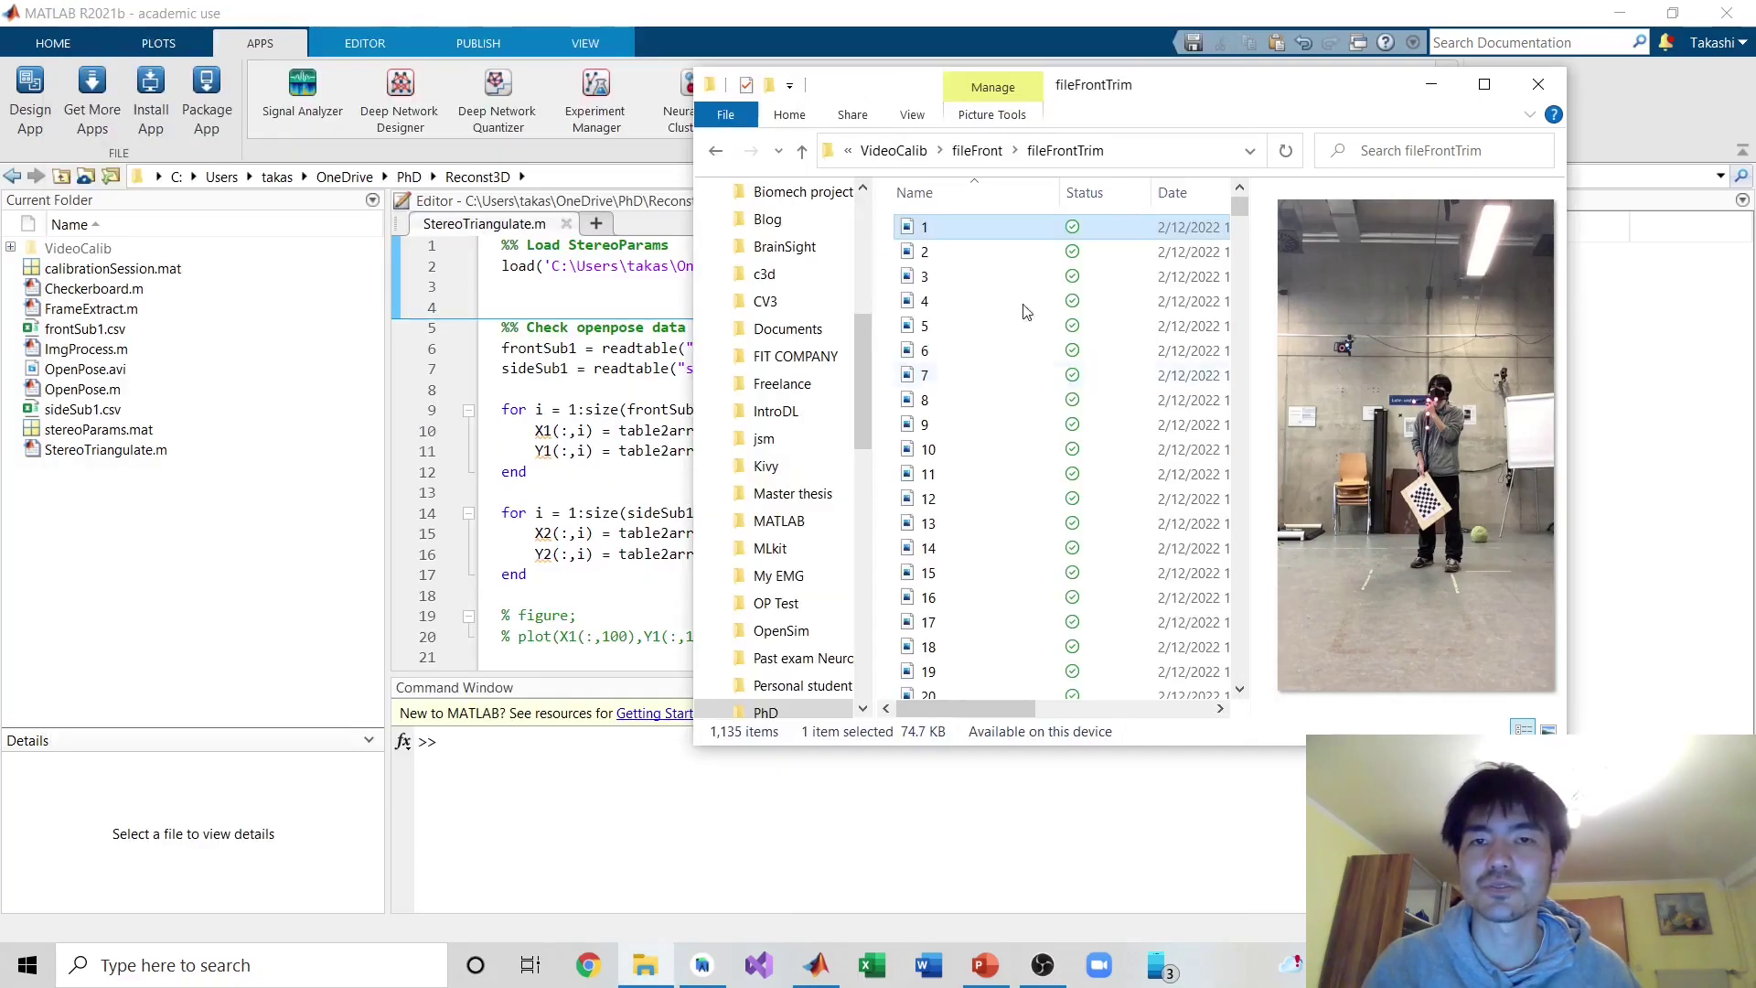
- Preview the first image in the fileSideTrim folder inside fileSide, look through to the last image, and return to VideoCalib
click(975, 153)
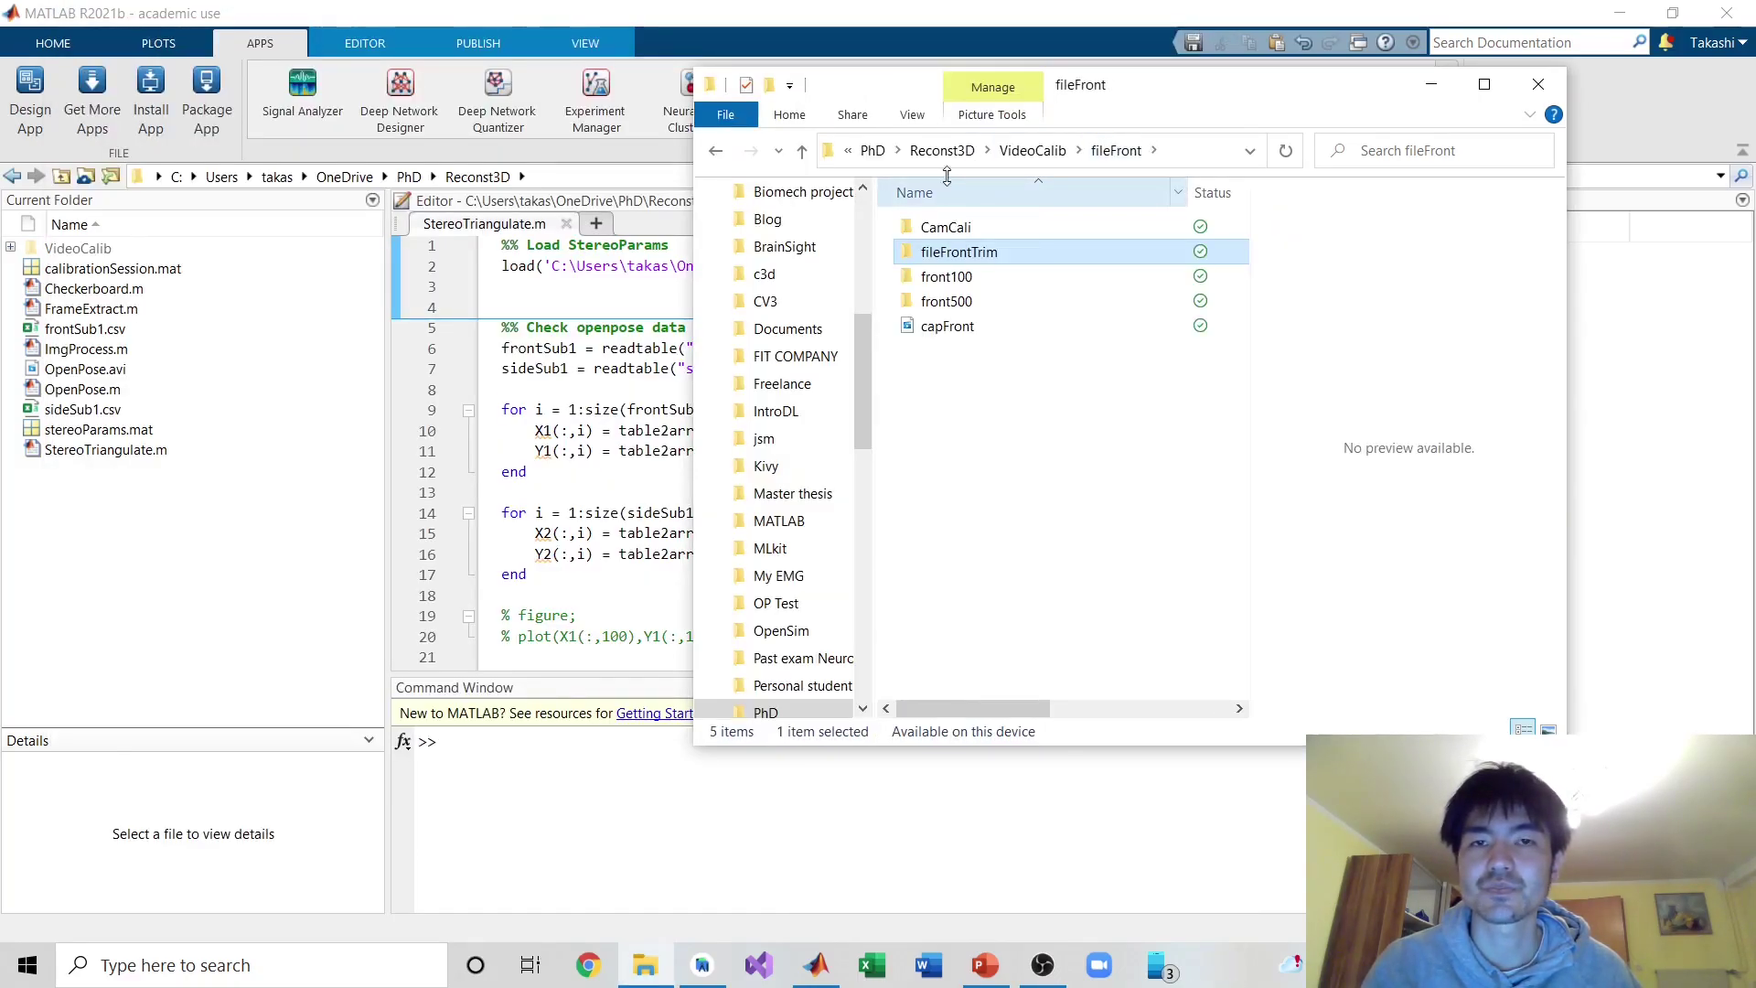
click(1047, 154)
double_click(951, 253)
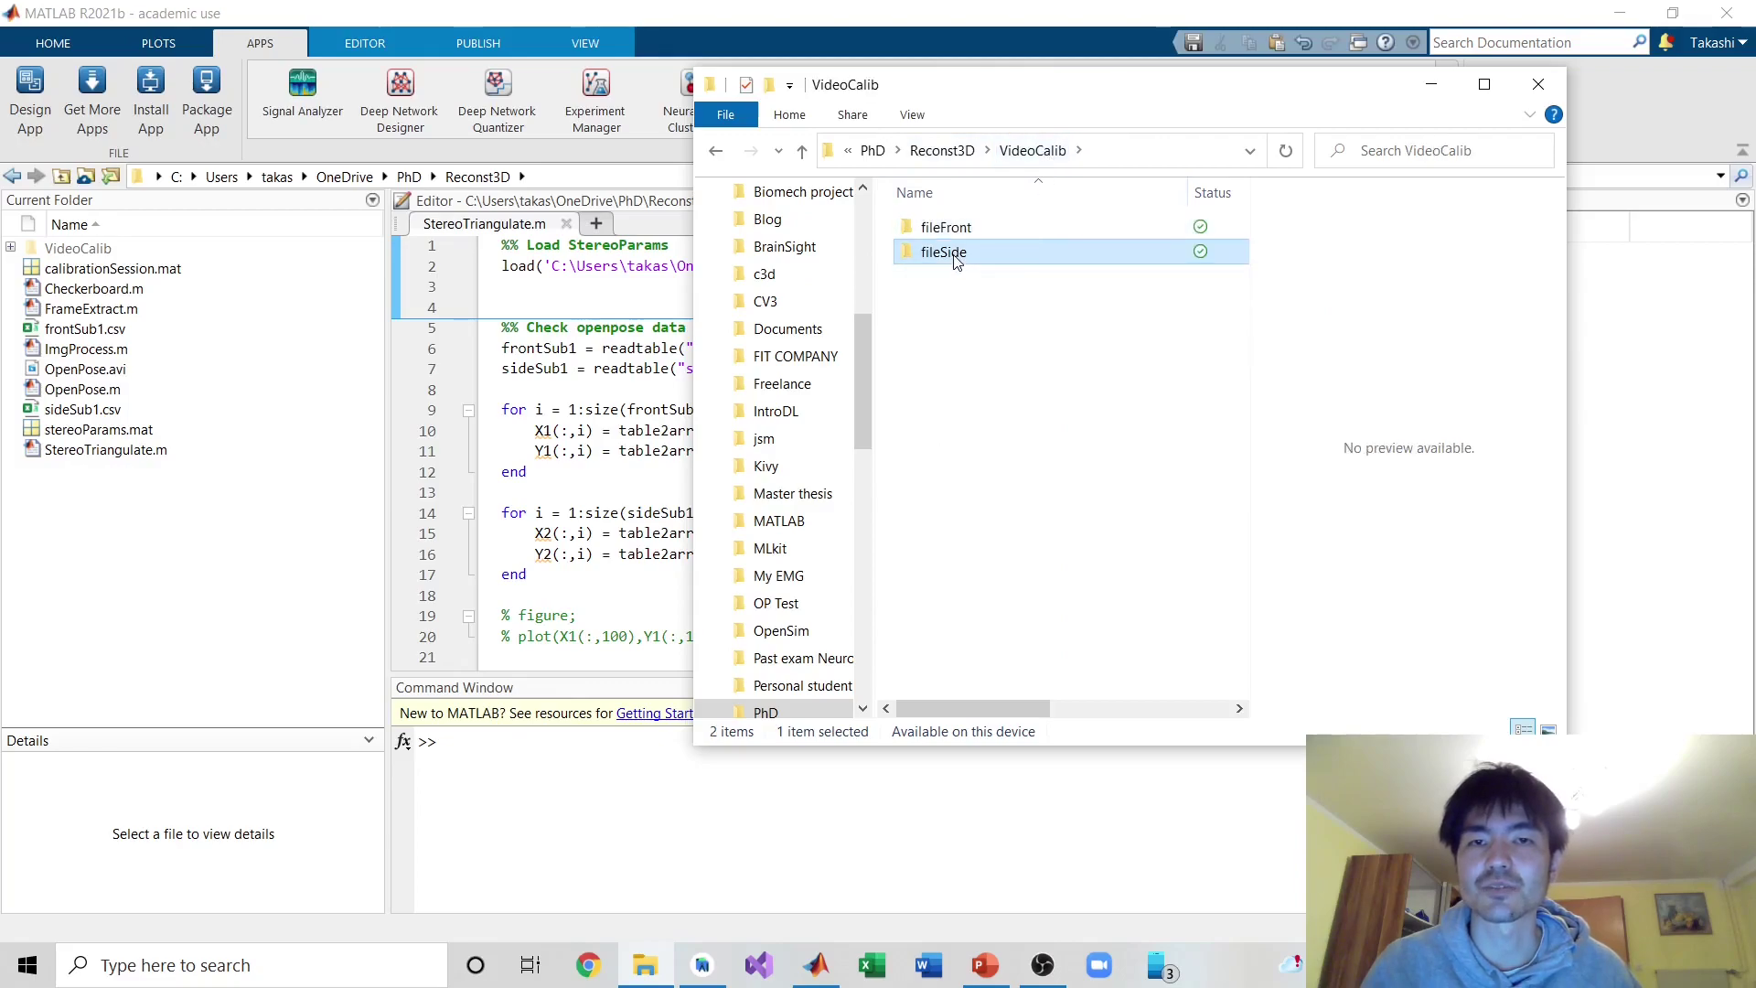
click(990, 254)
double_click(990, 254)
click(942, 250)
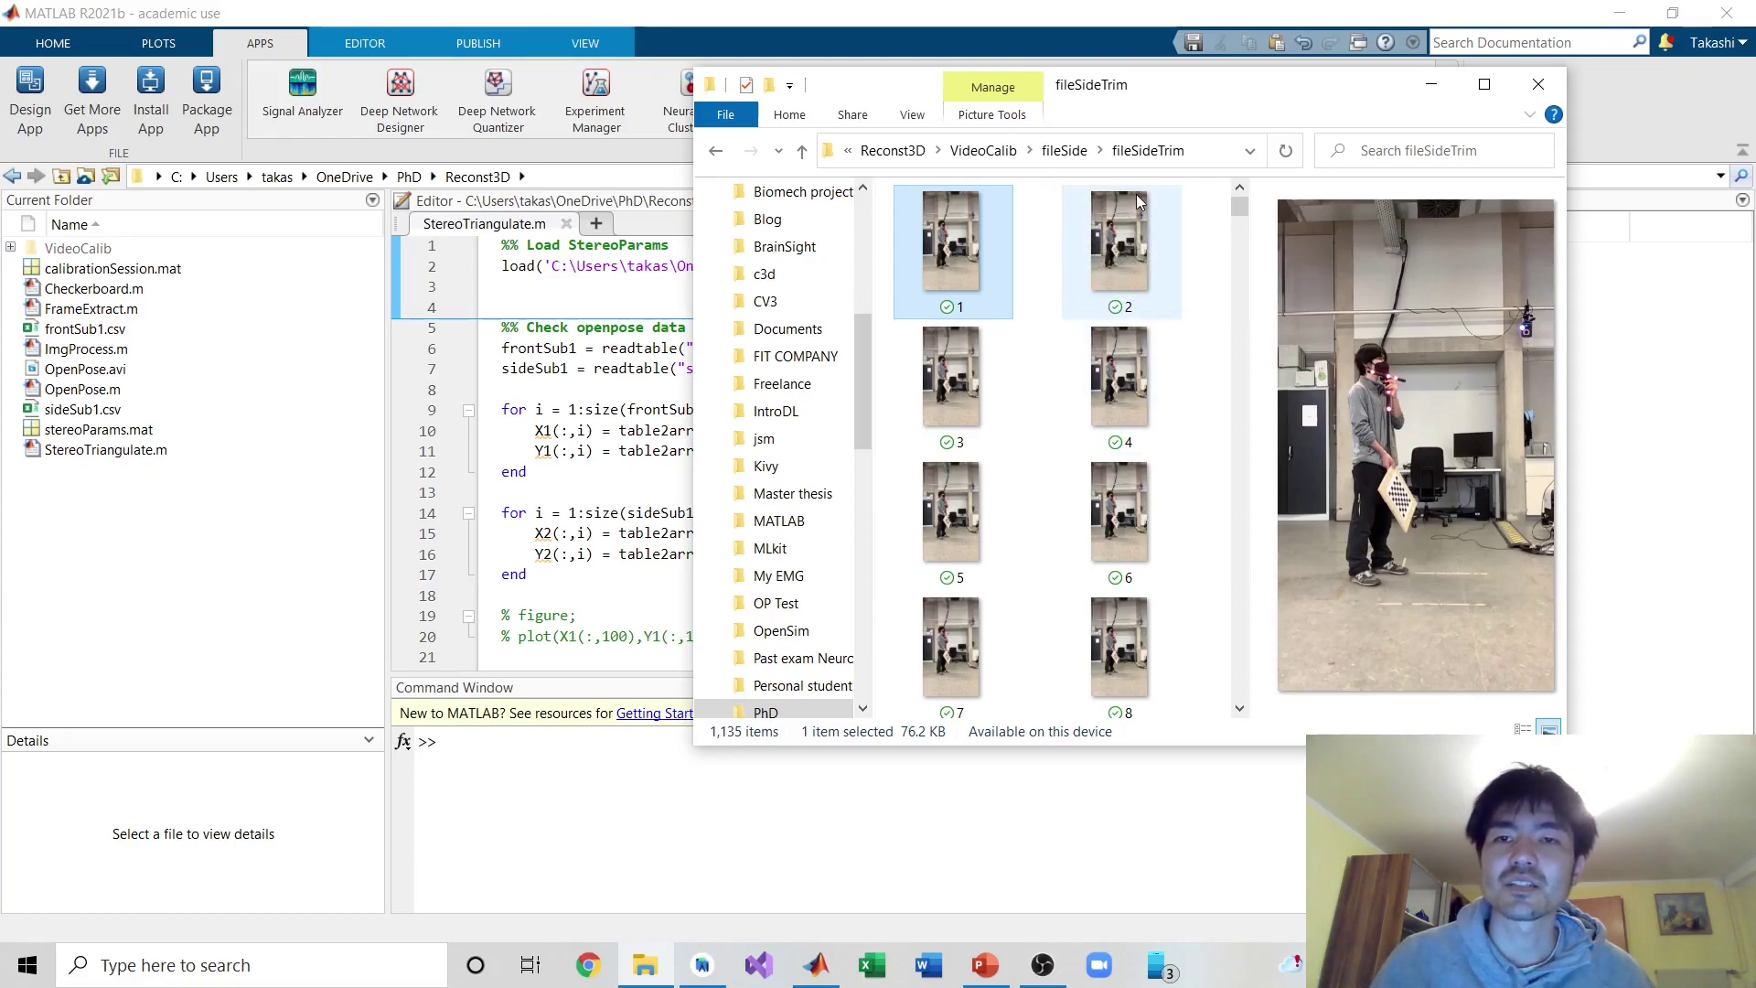
drag(1237, 219, 1240, 718)
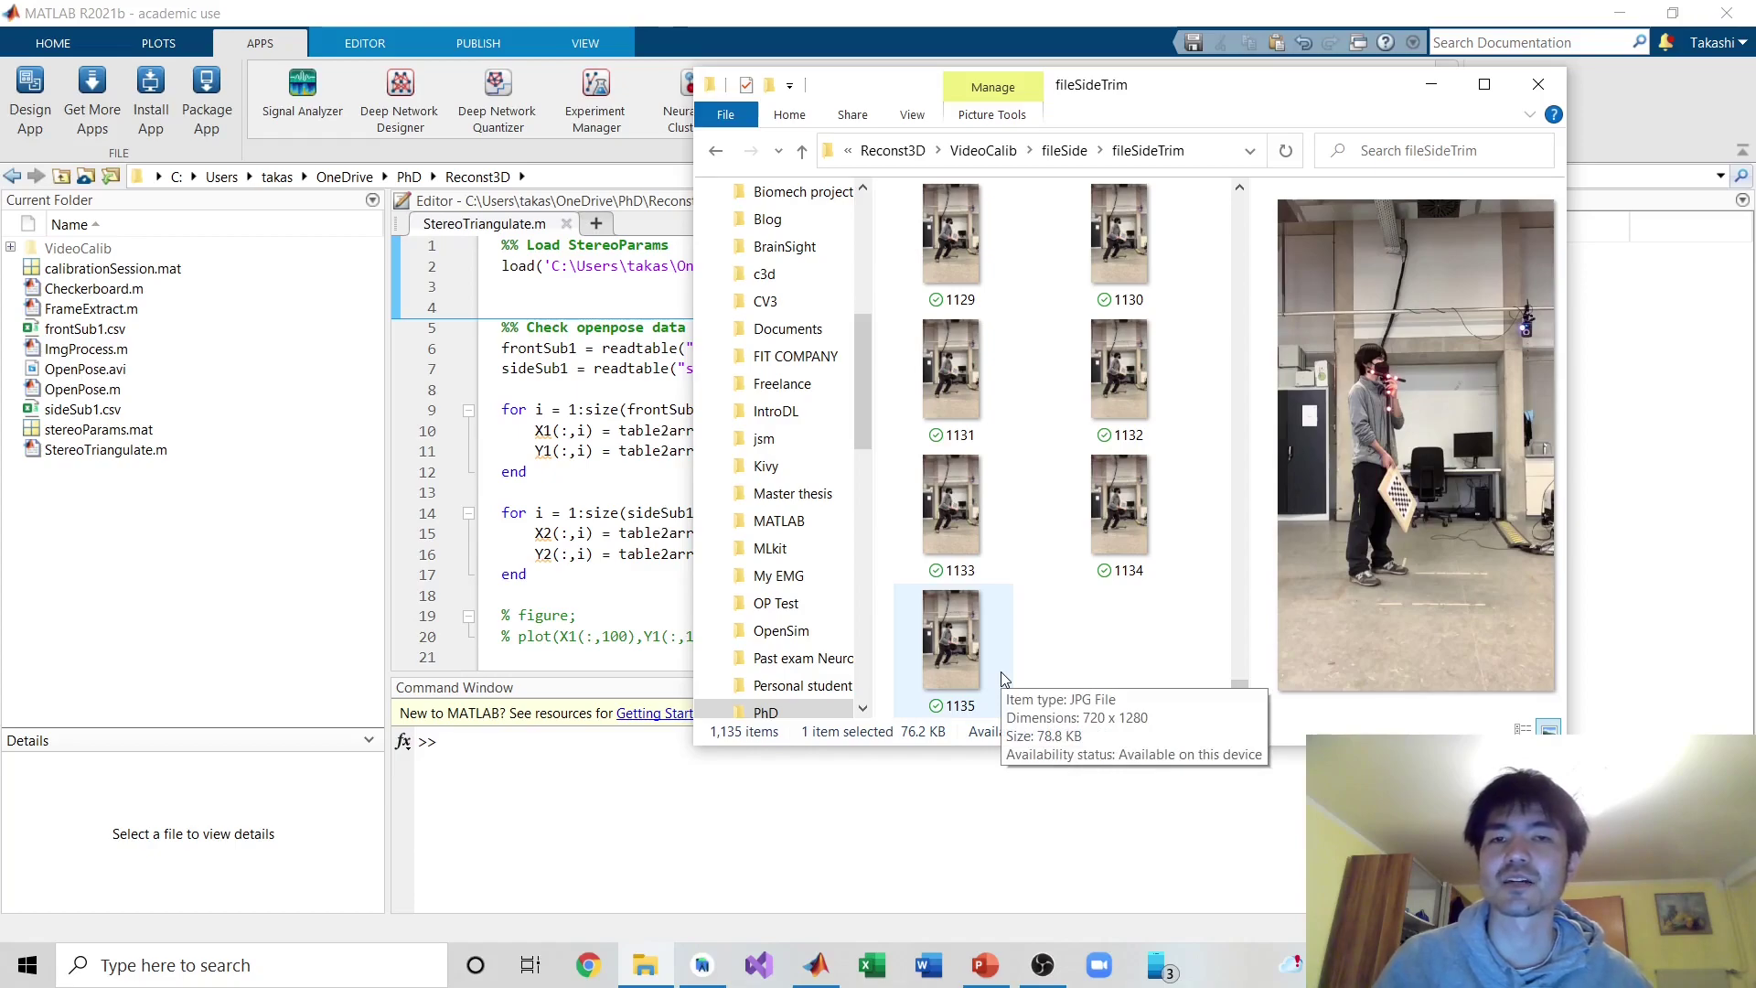
click(983, 150)
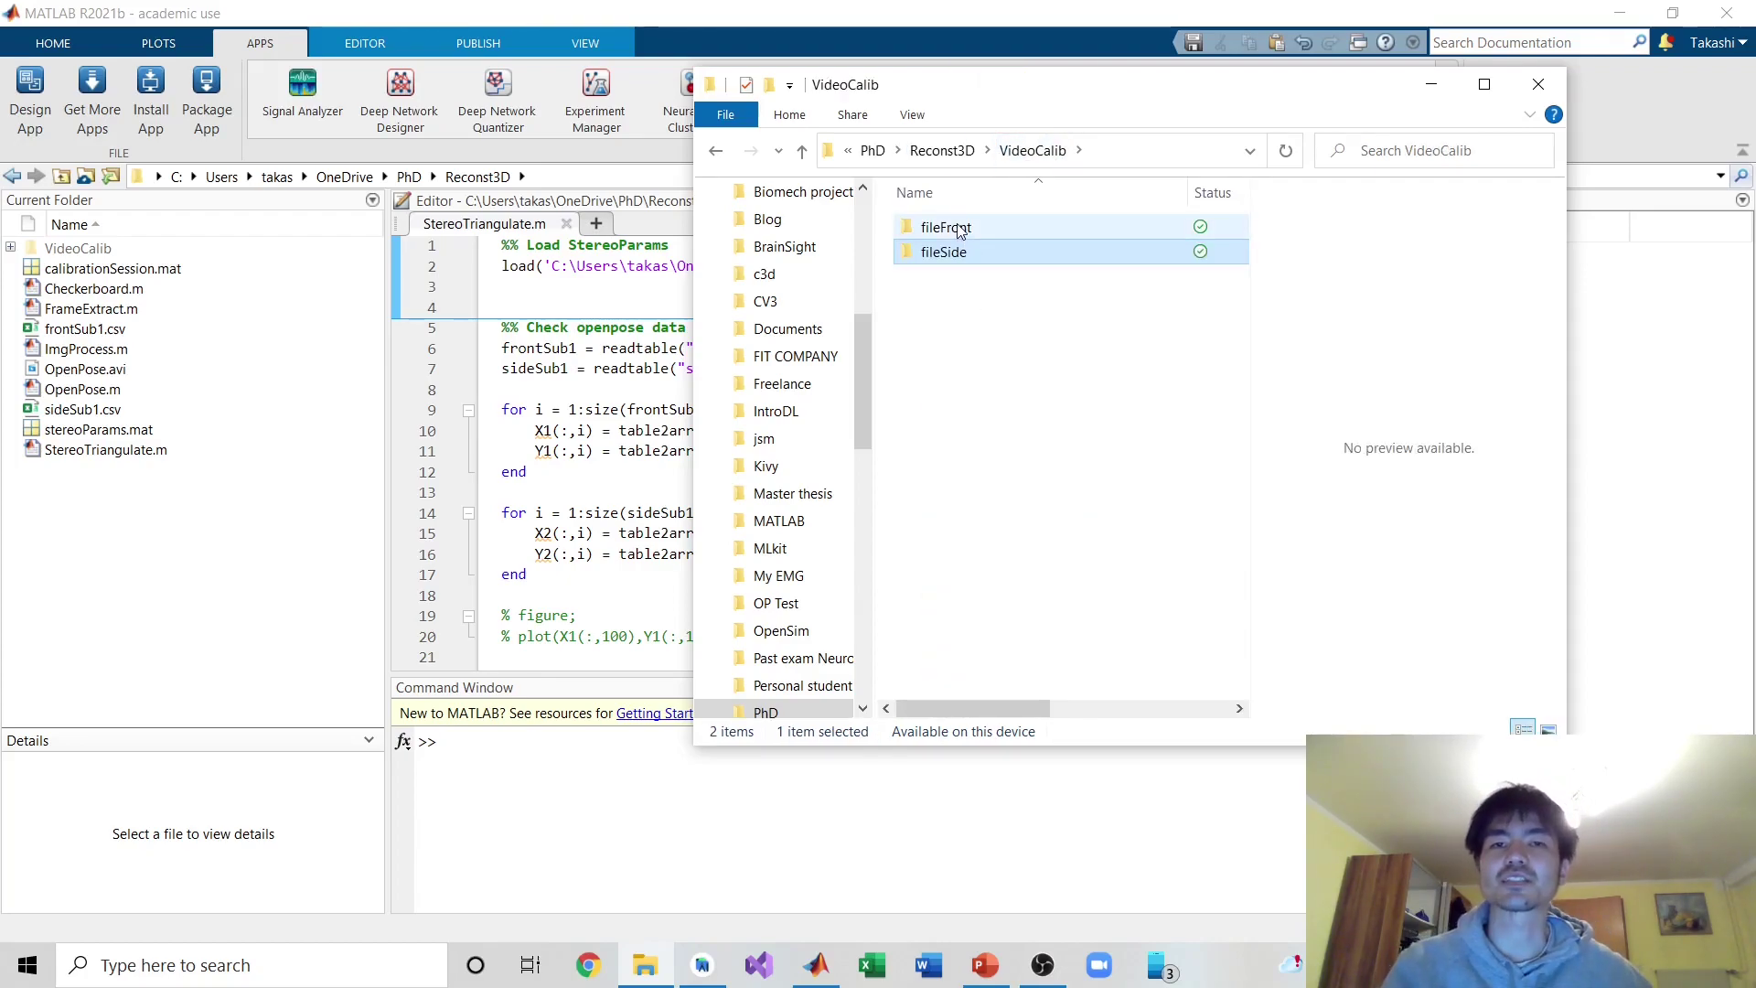
- Open the front500 folder inside fileFront and look through its image list to the end
mouse_move(960, 231)
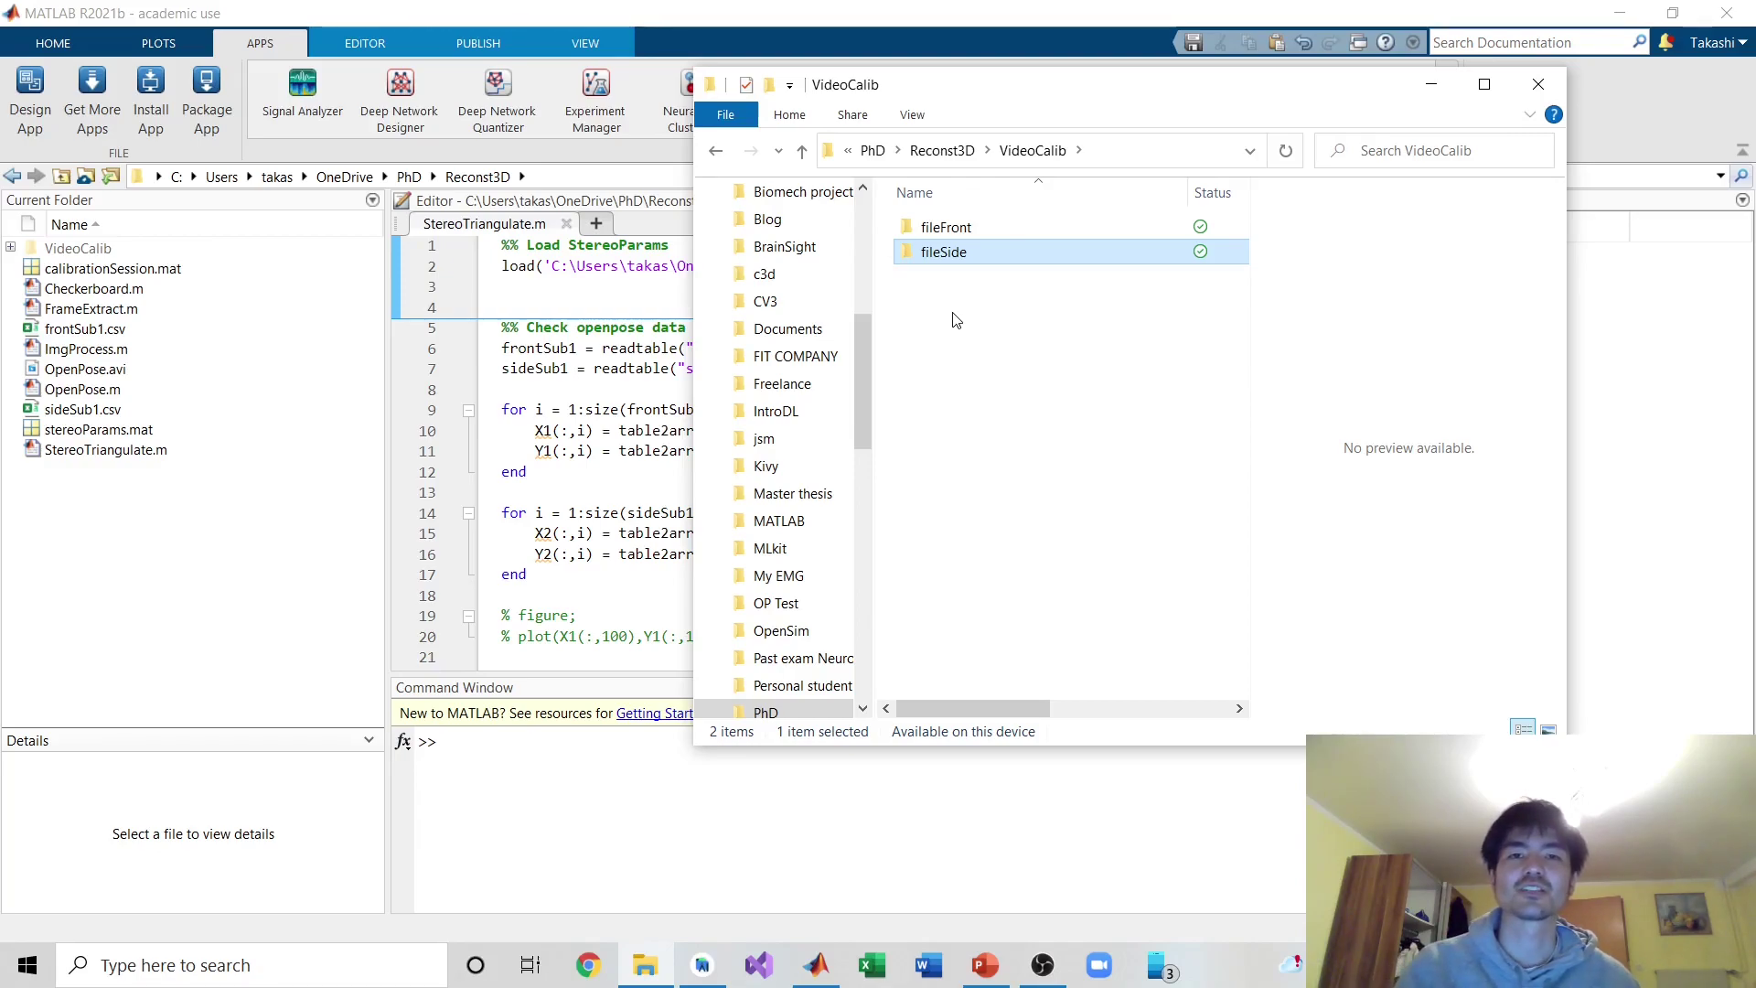
double_click(957, 229)
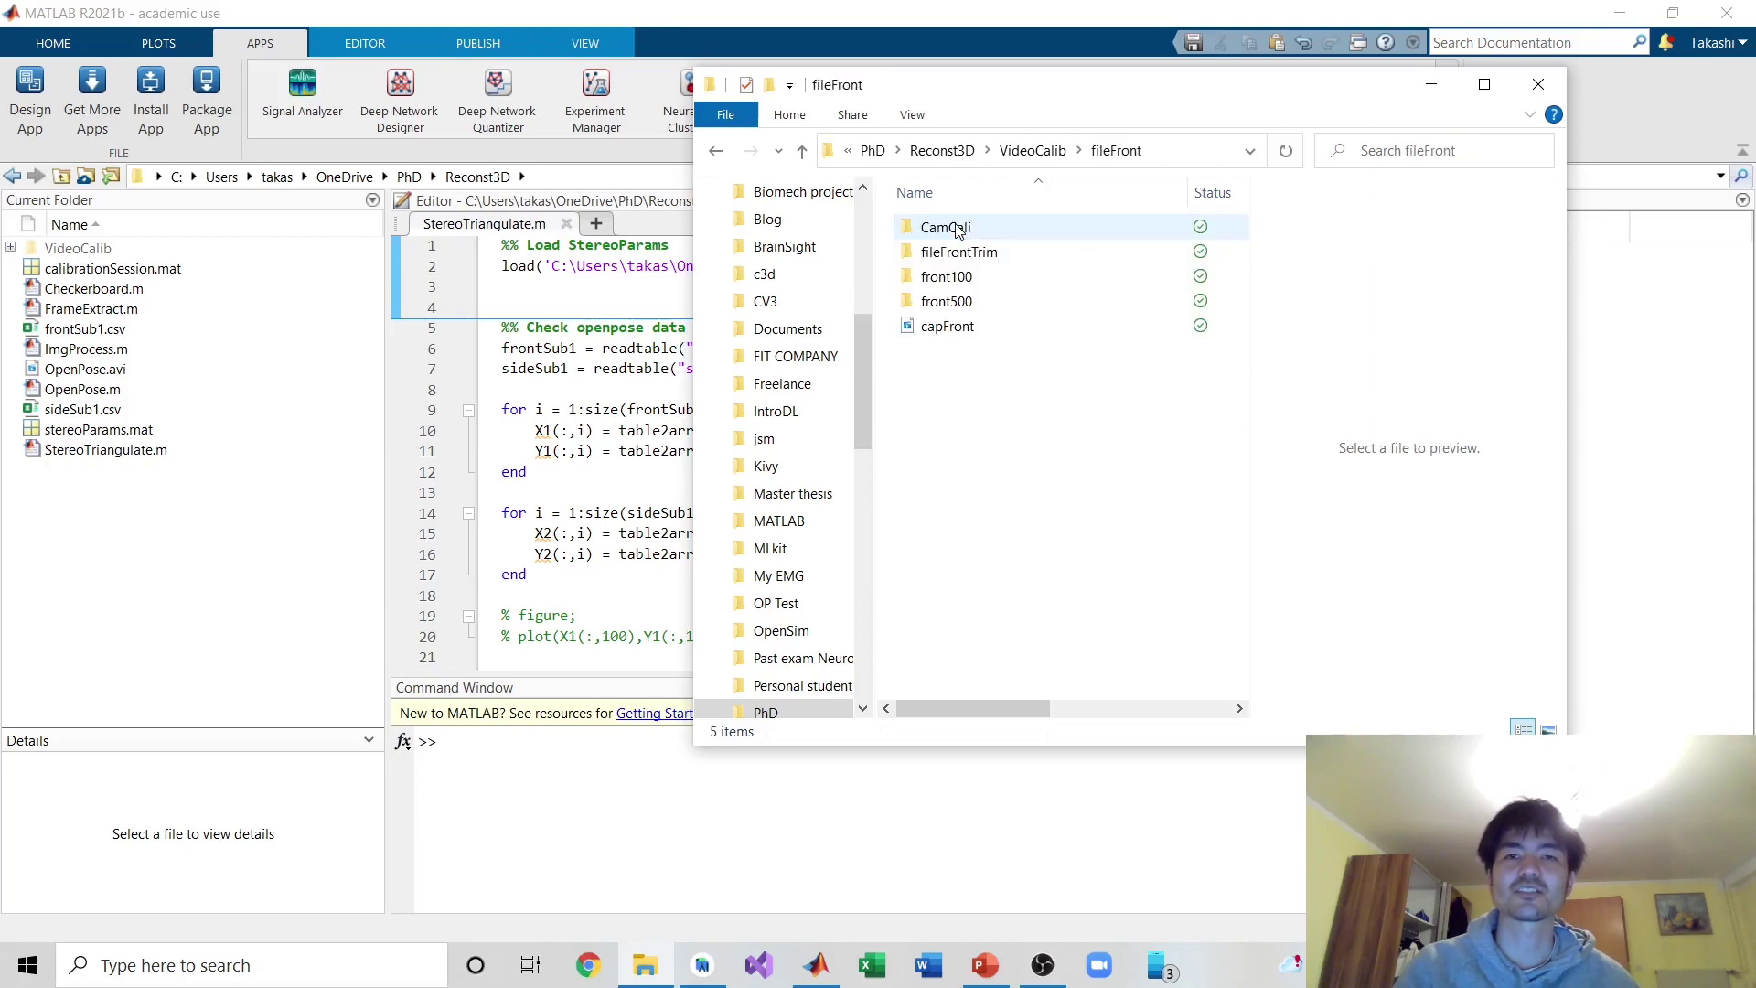
double_click(945, 307)
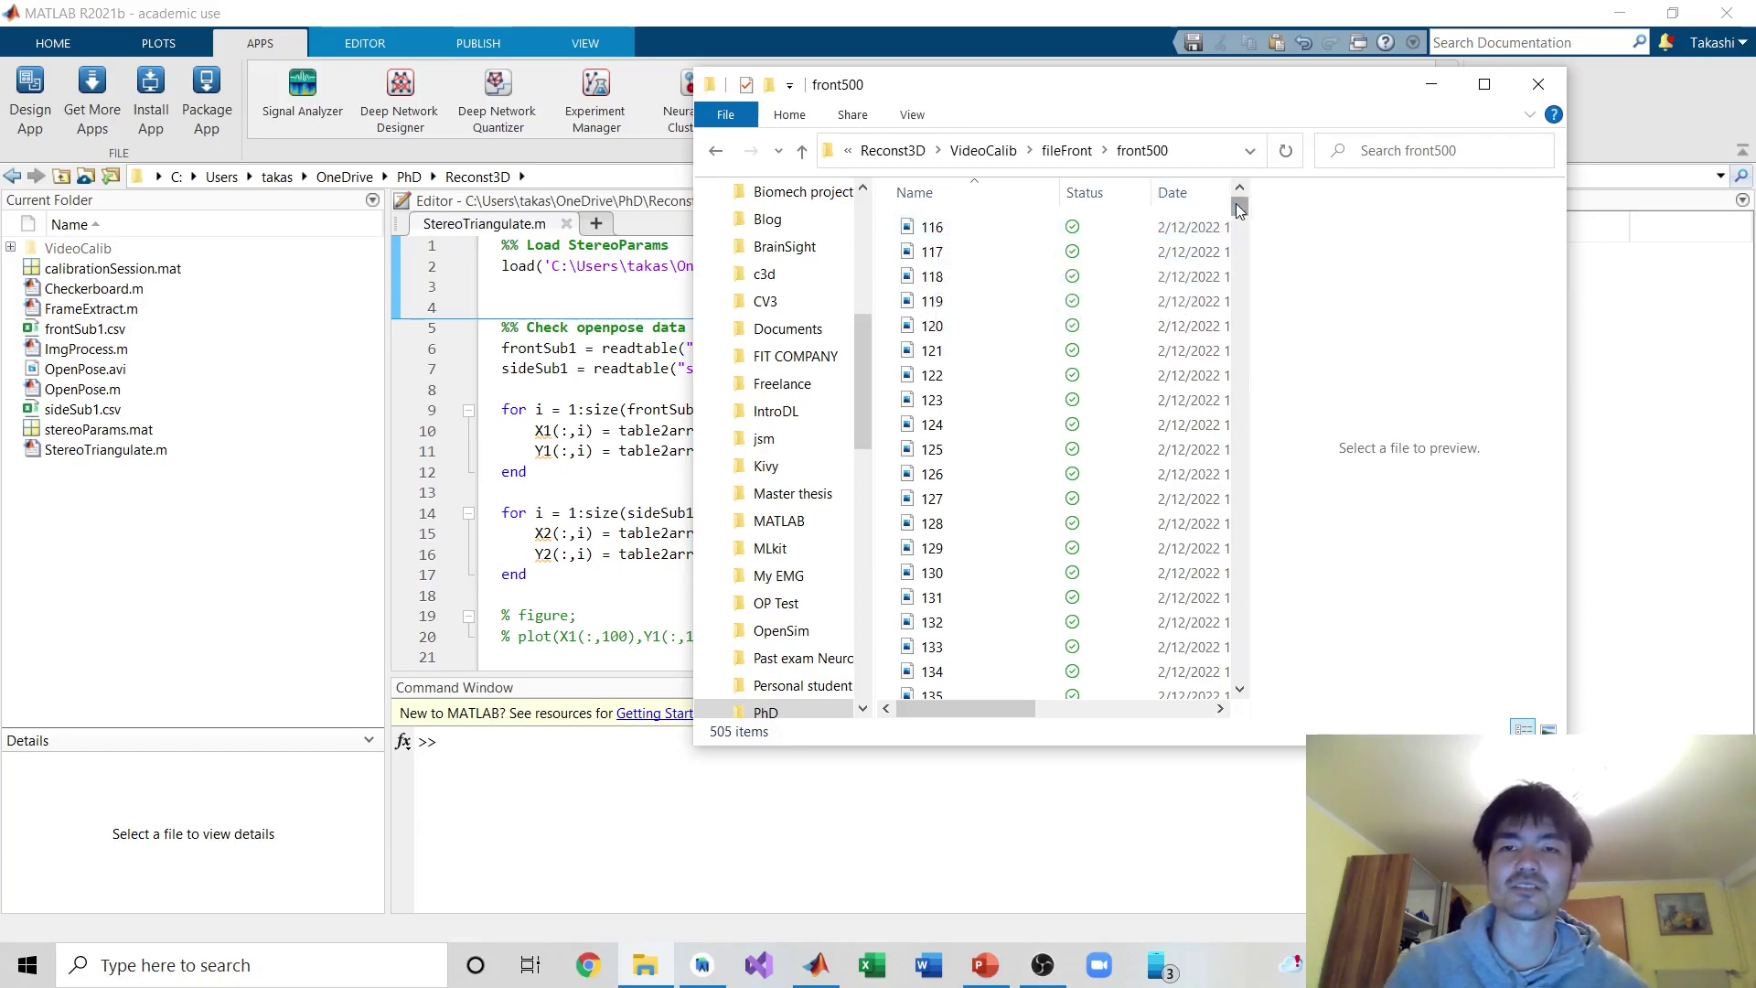
scroll(1244, 302, down, 1)
drag(1246, 304, 1242, 681)
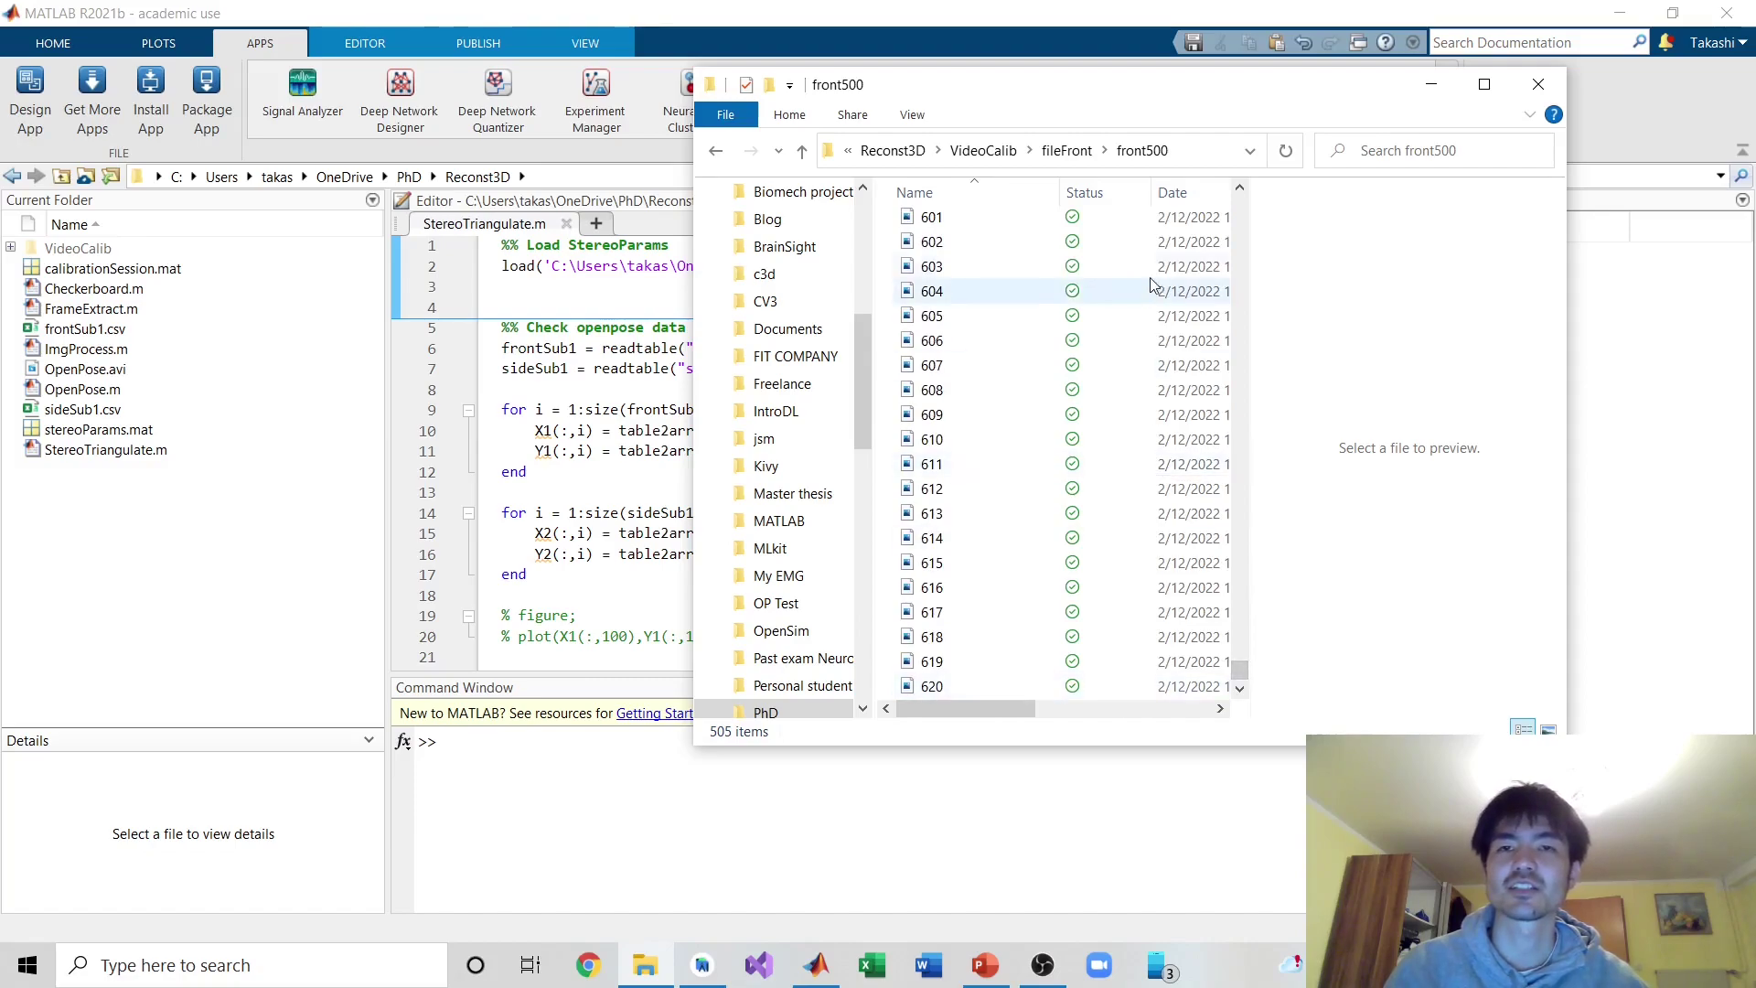
- Look through the images in the side500 folder inside fileSide to the end, and go back to the fileSide folder
click(1066, 151)
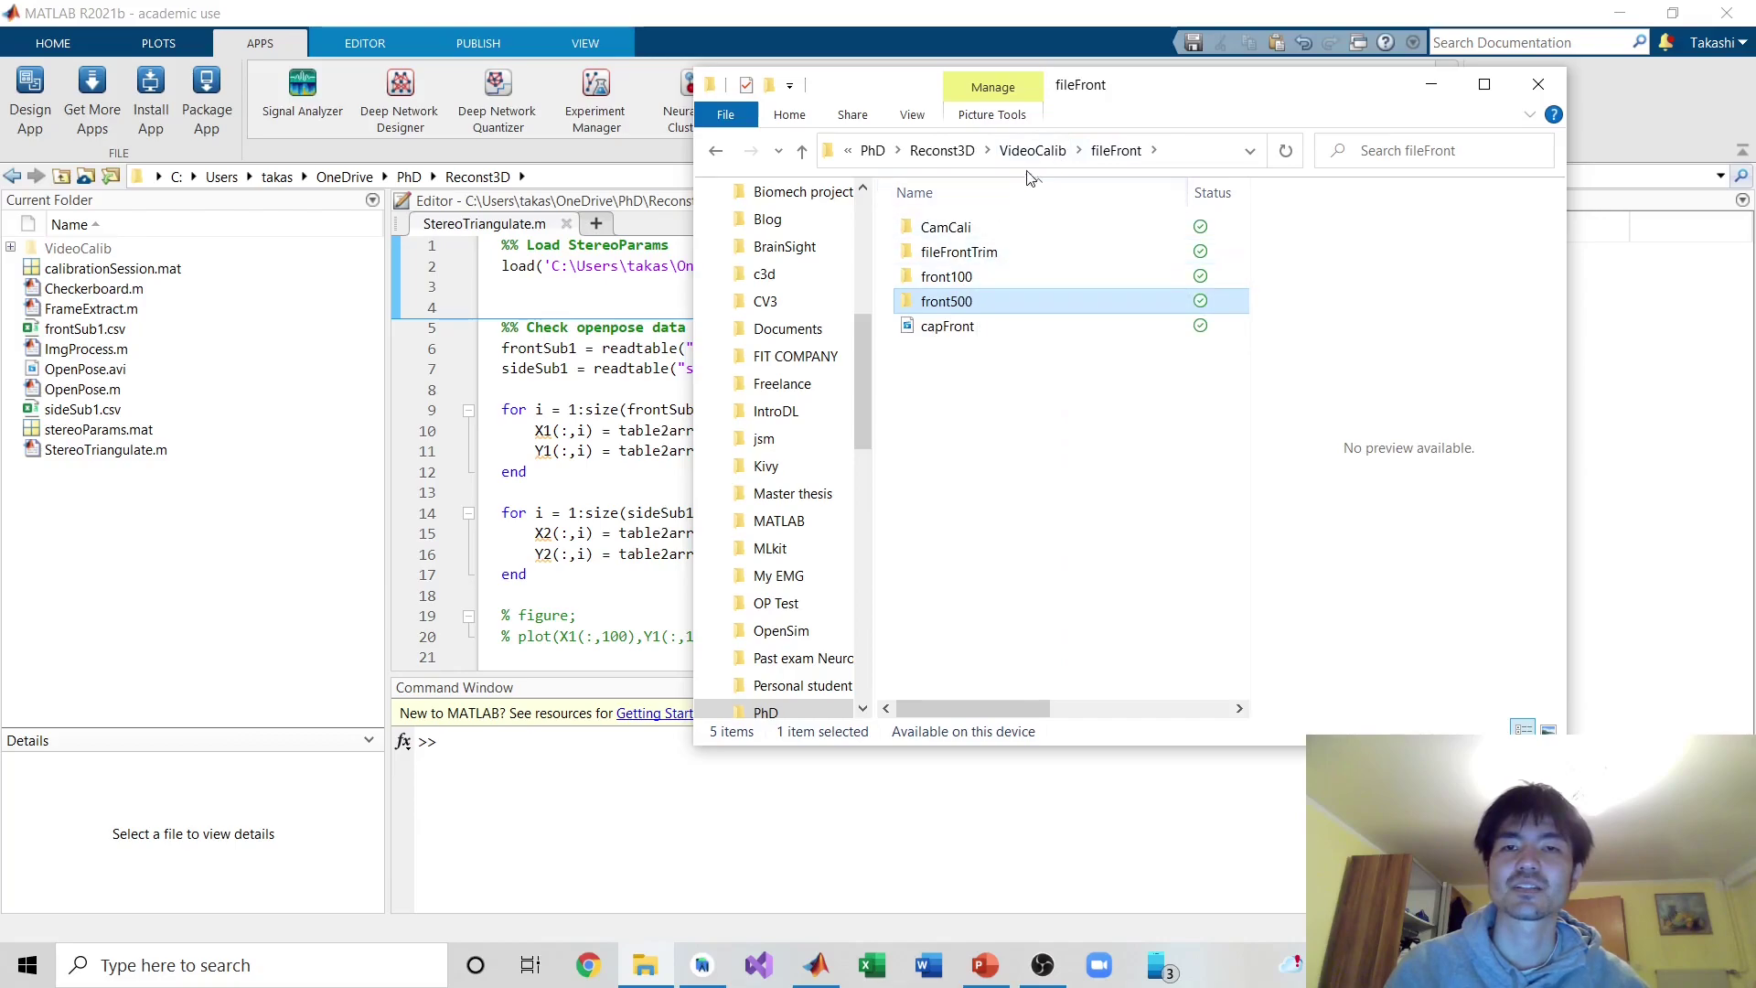
click(1034, 156)
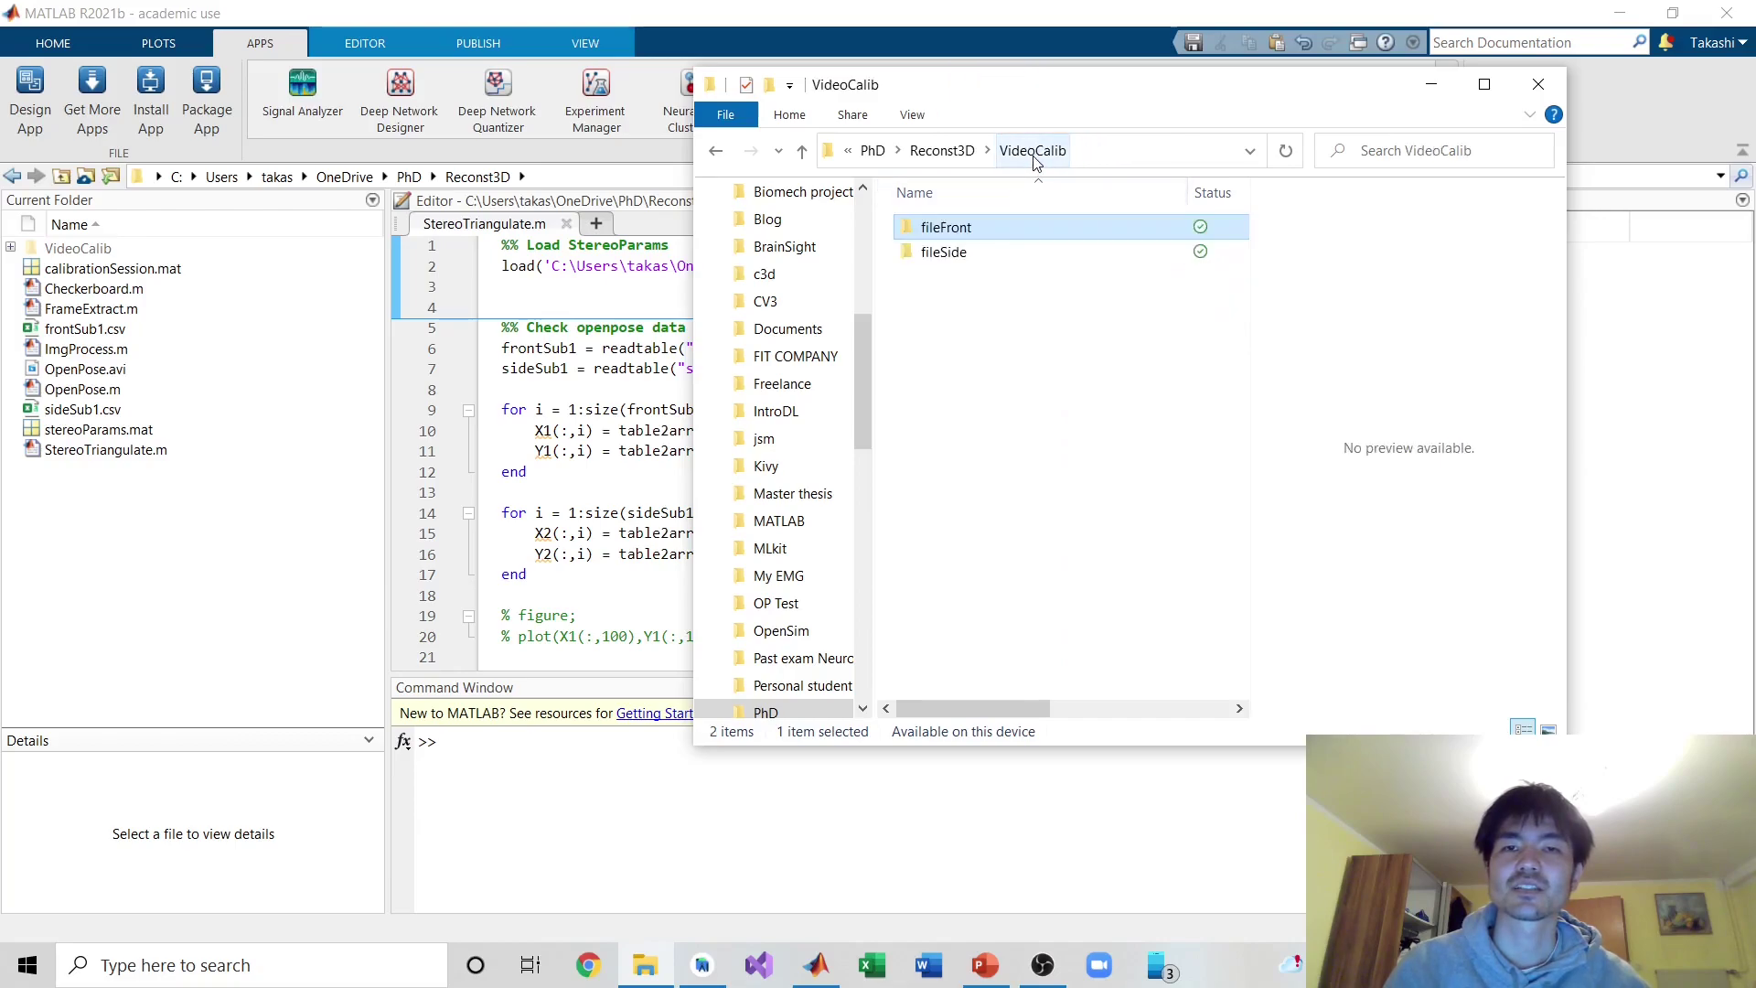
double_click(951, 256)
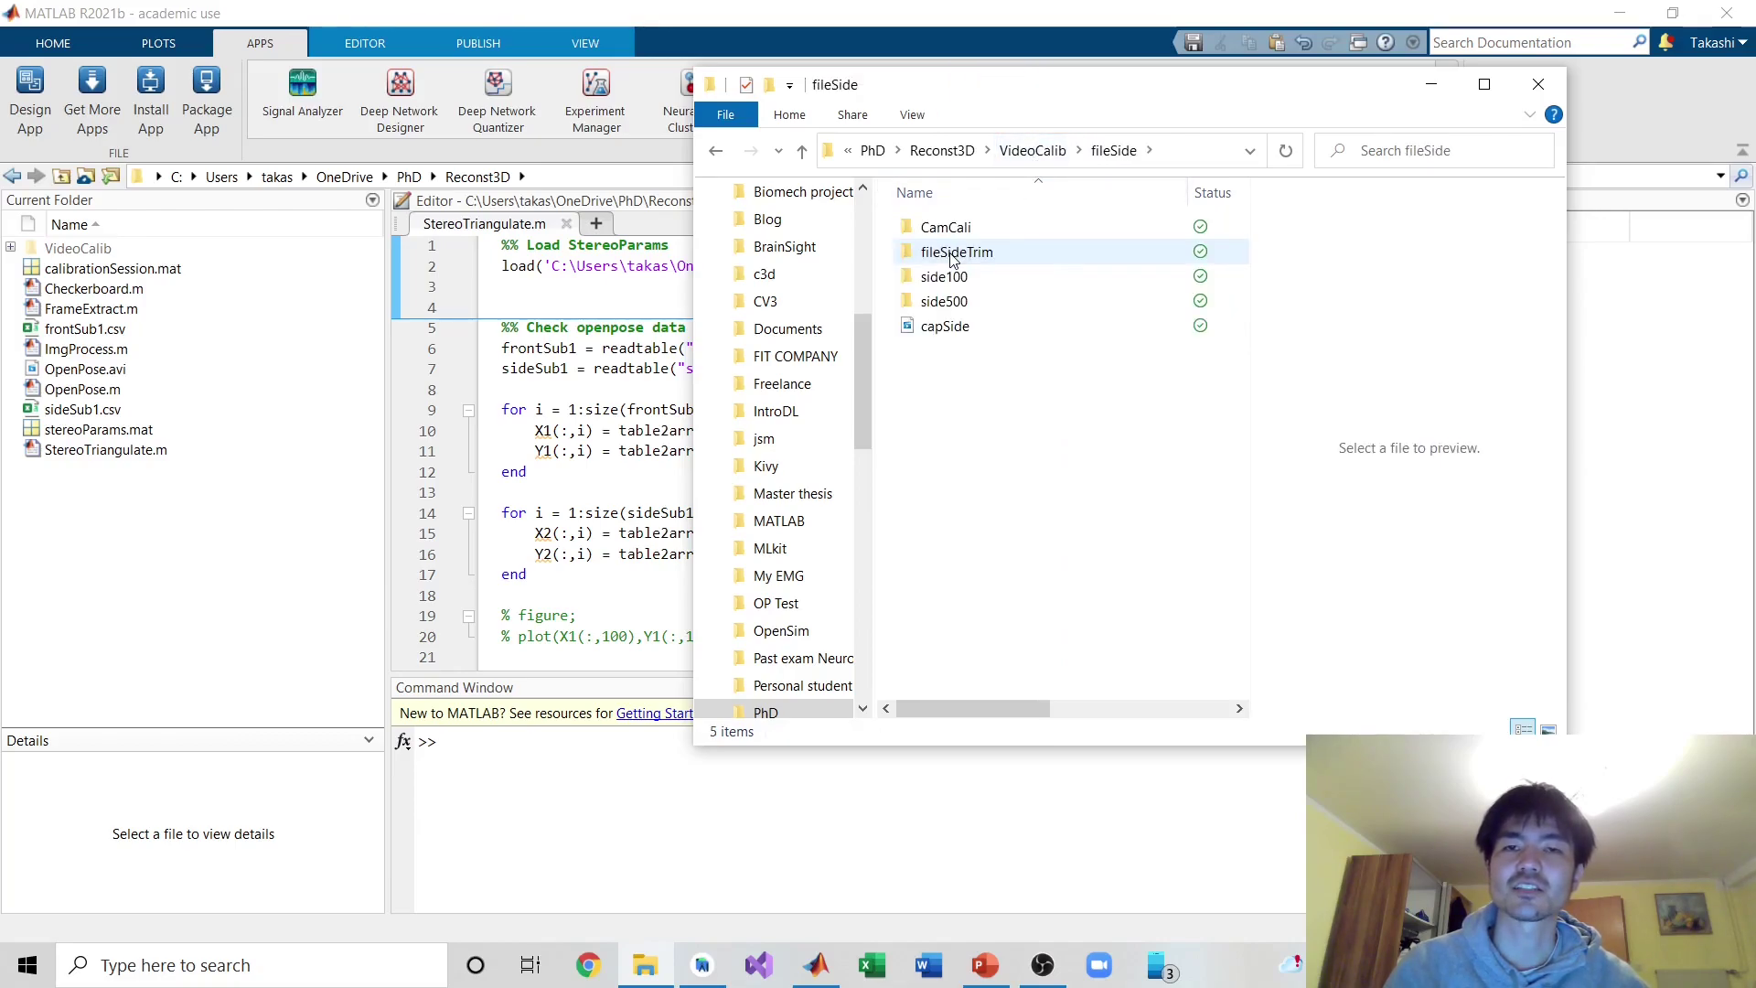
double_click(946, 302)
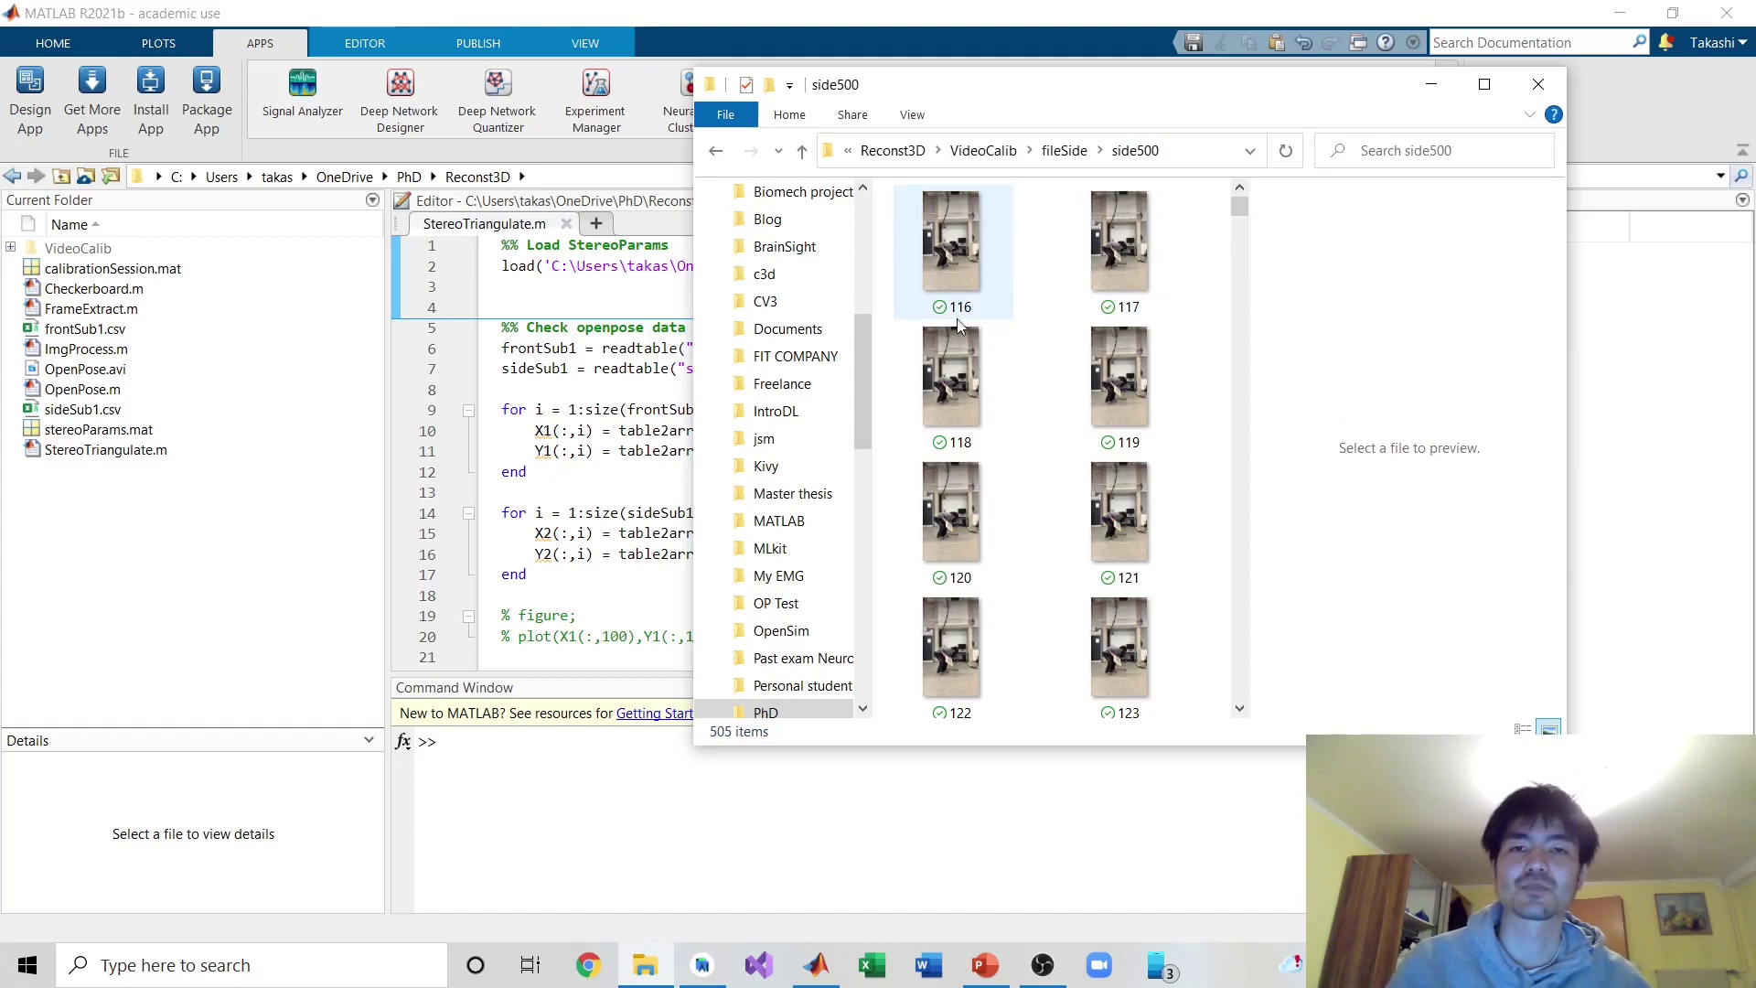
drag(1240, 216, 1253, 731)
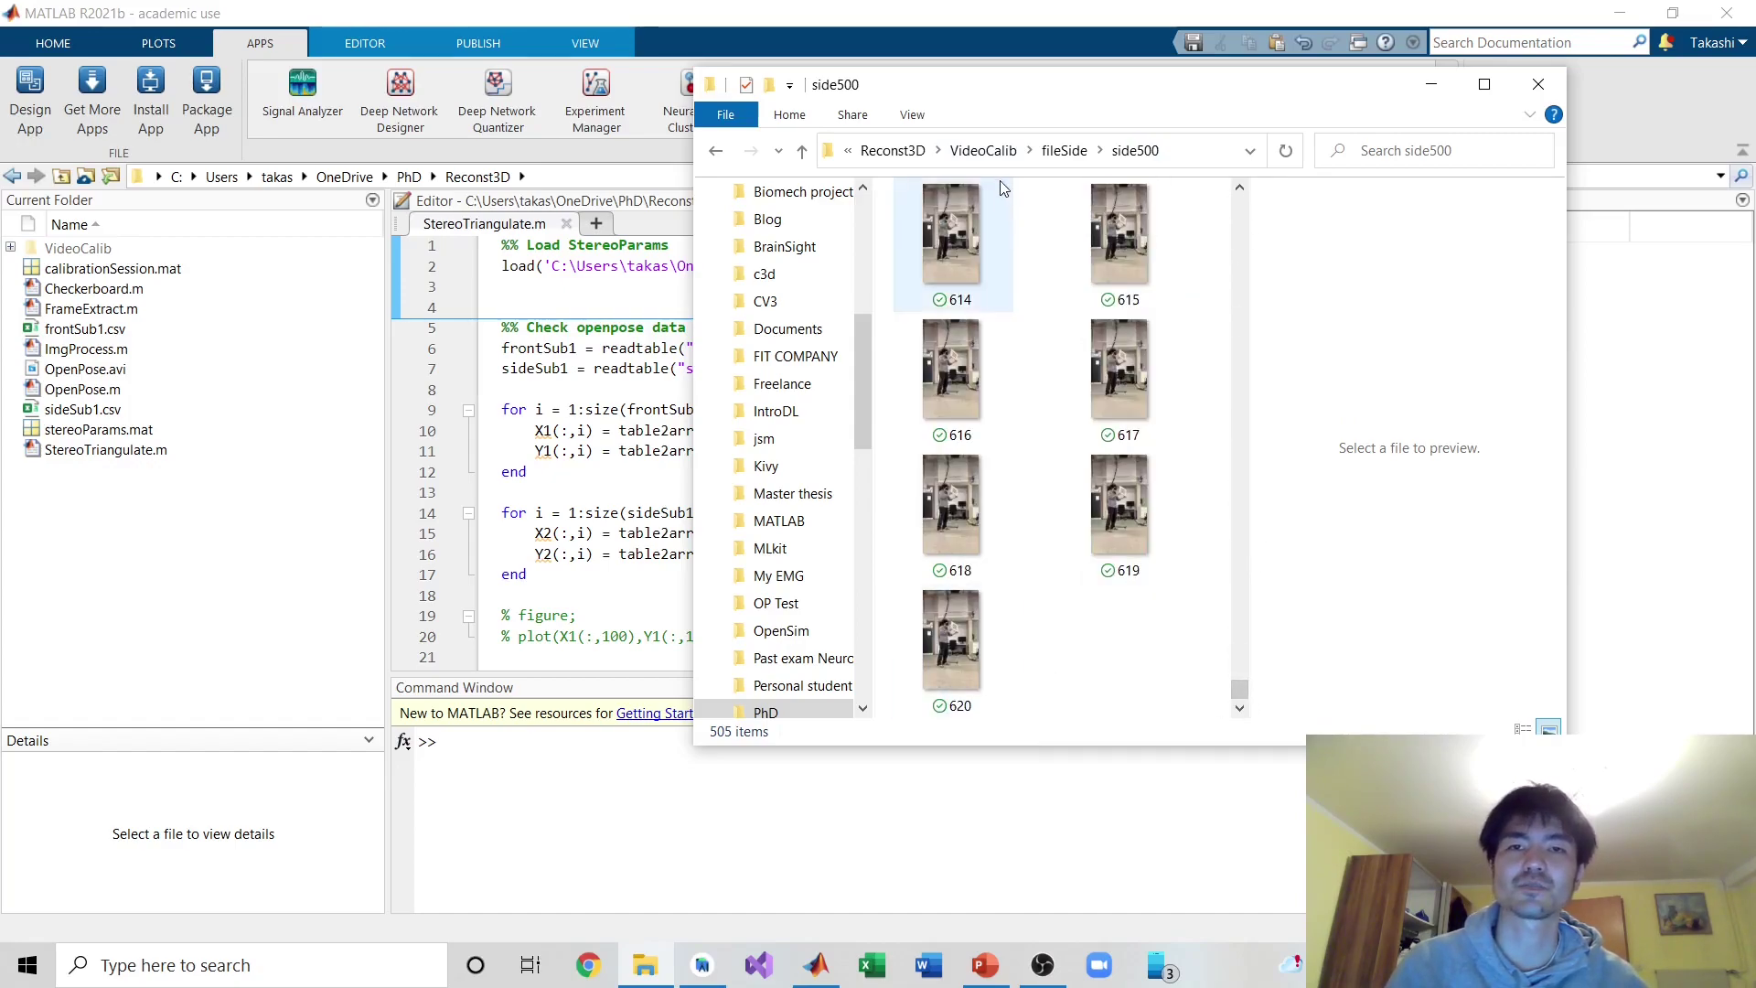
click(984, 151)
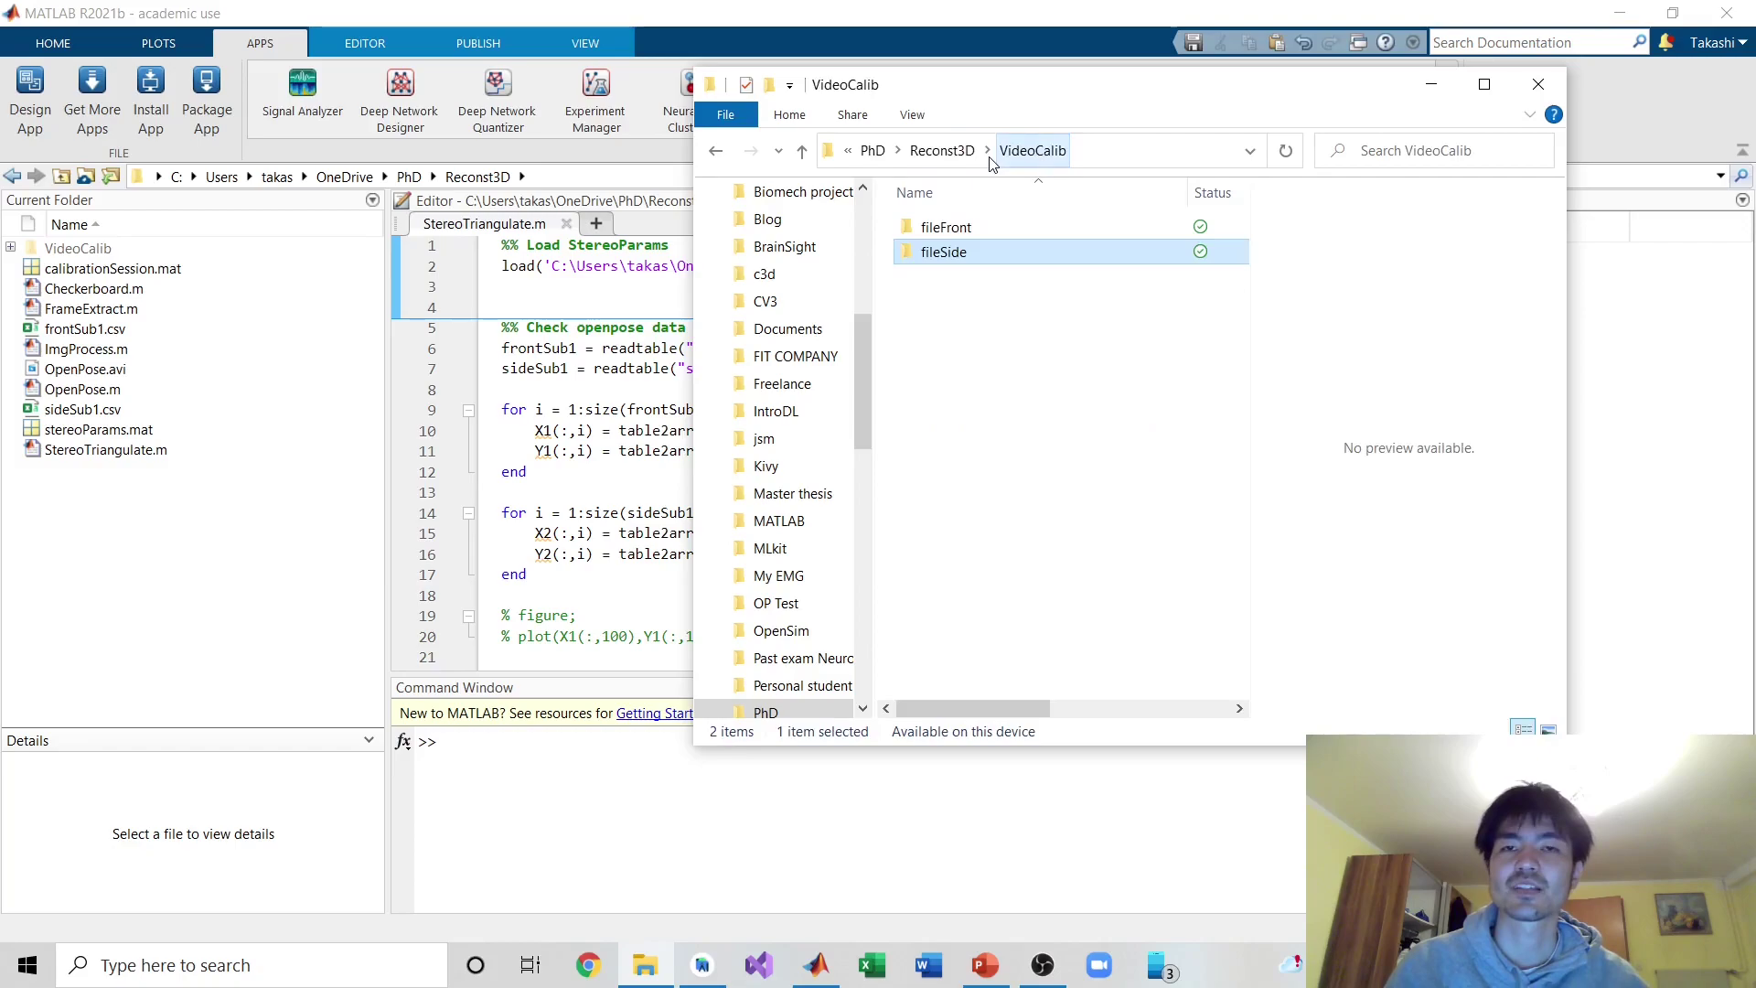
double_click(942, 263)
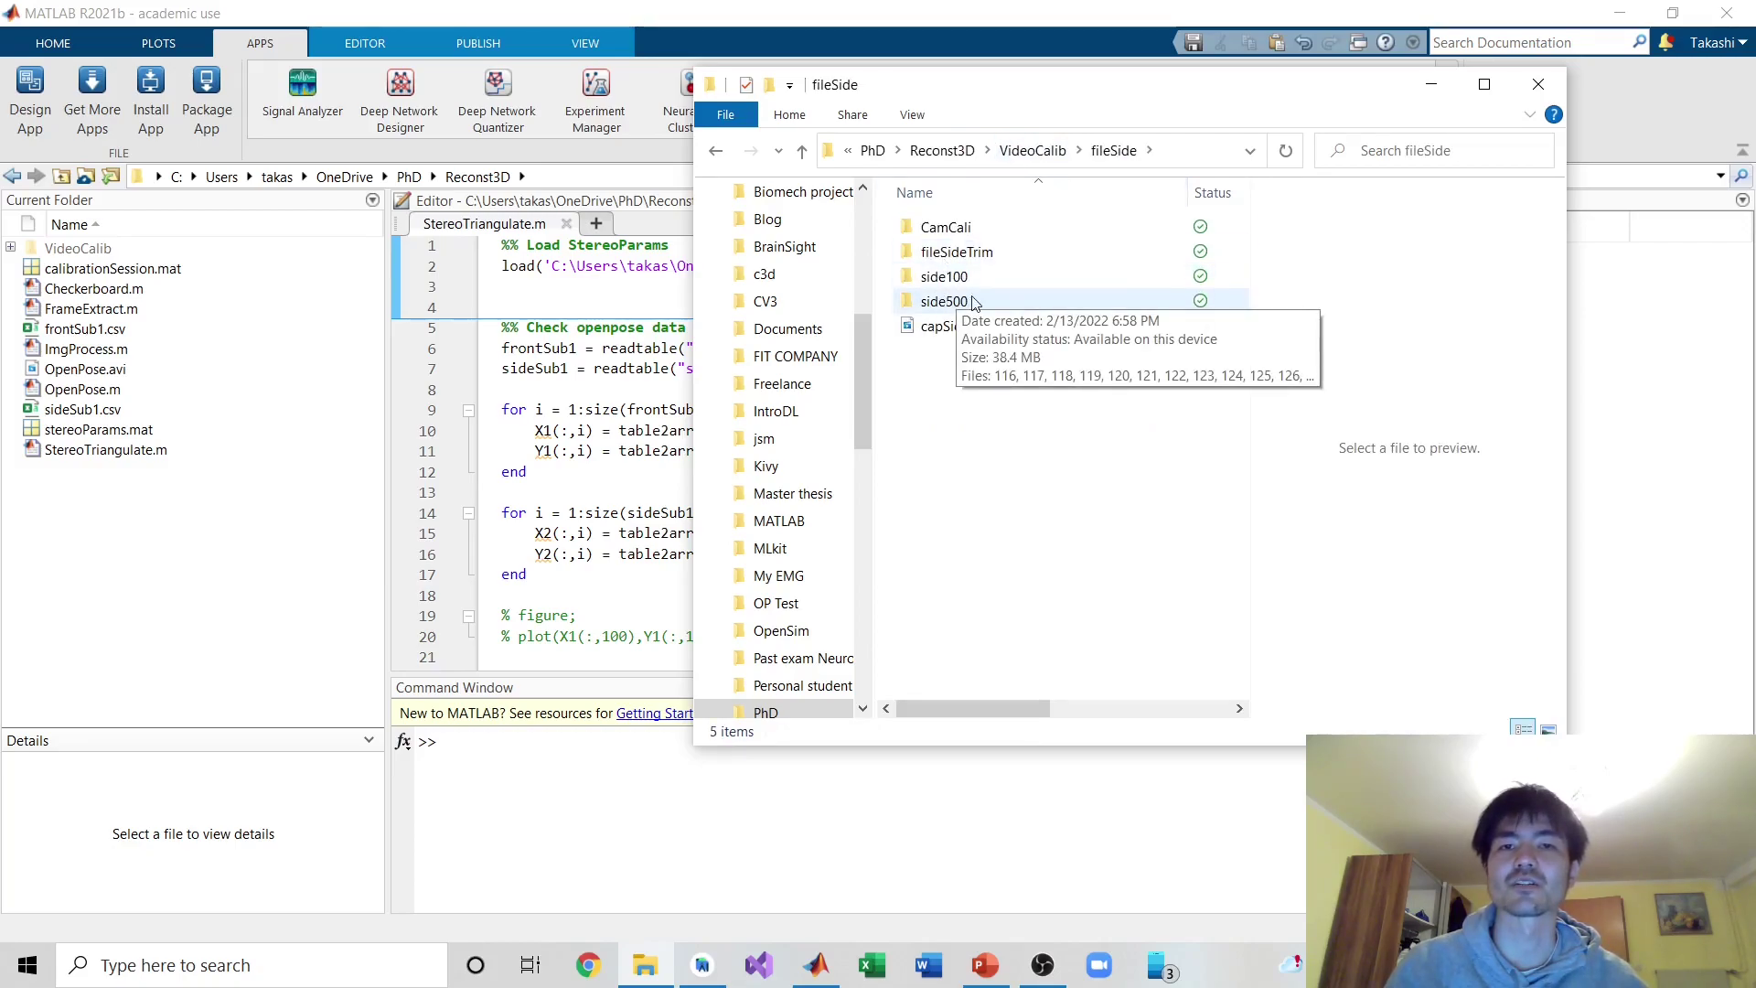
- Minimize the file browser and launch the Stereo Camera Calibrator app from MATLAB
click(1431, 84)
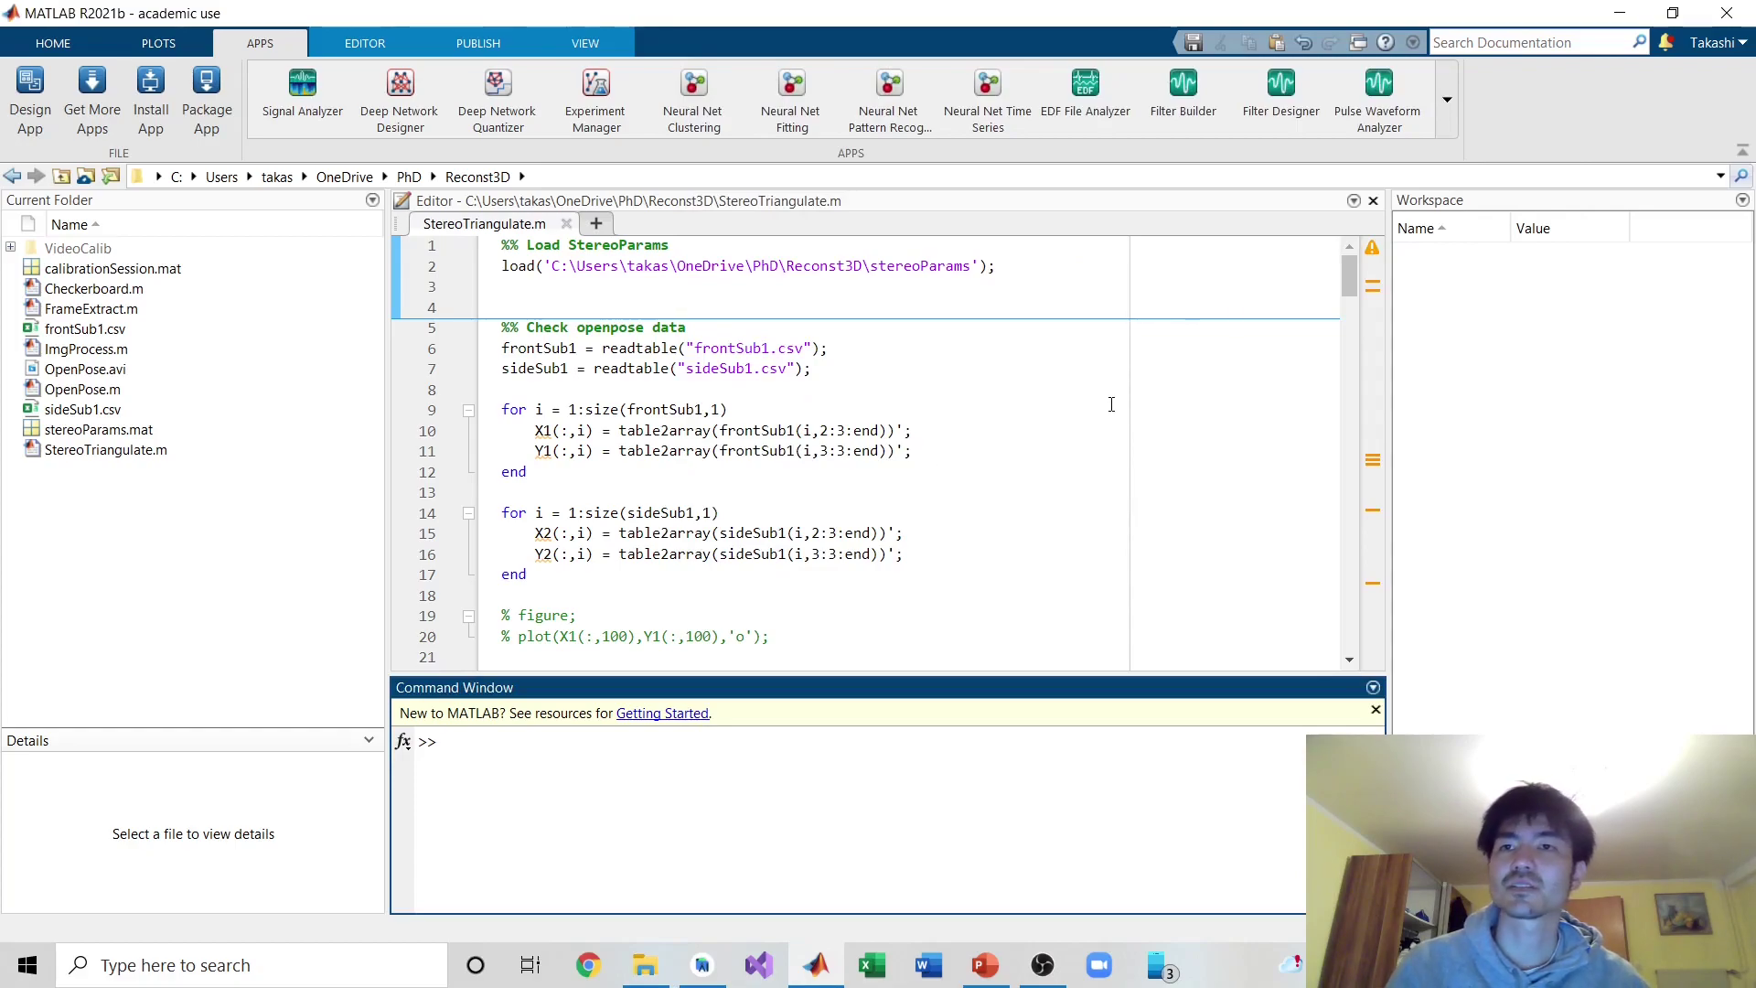
click(1448, 101)
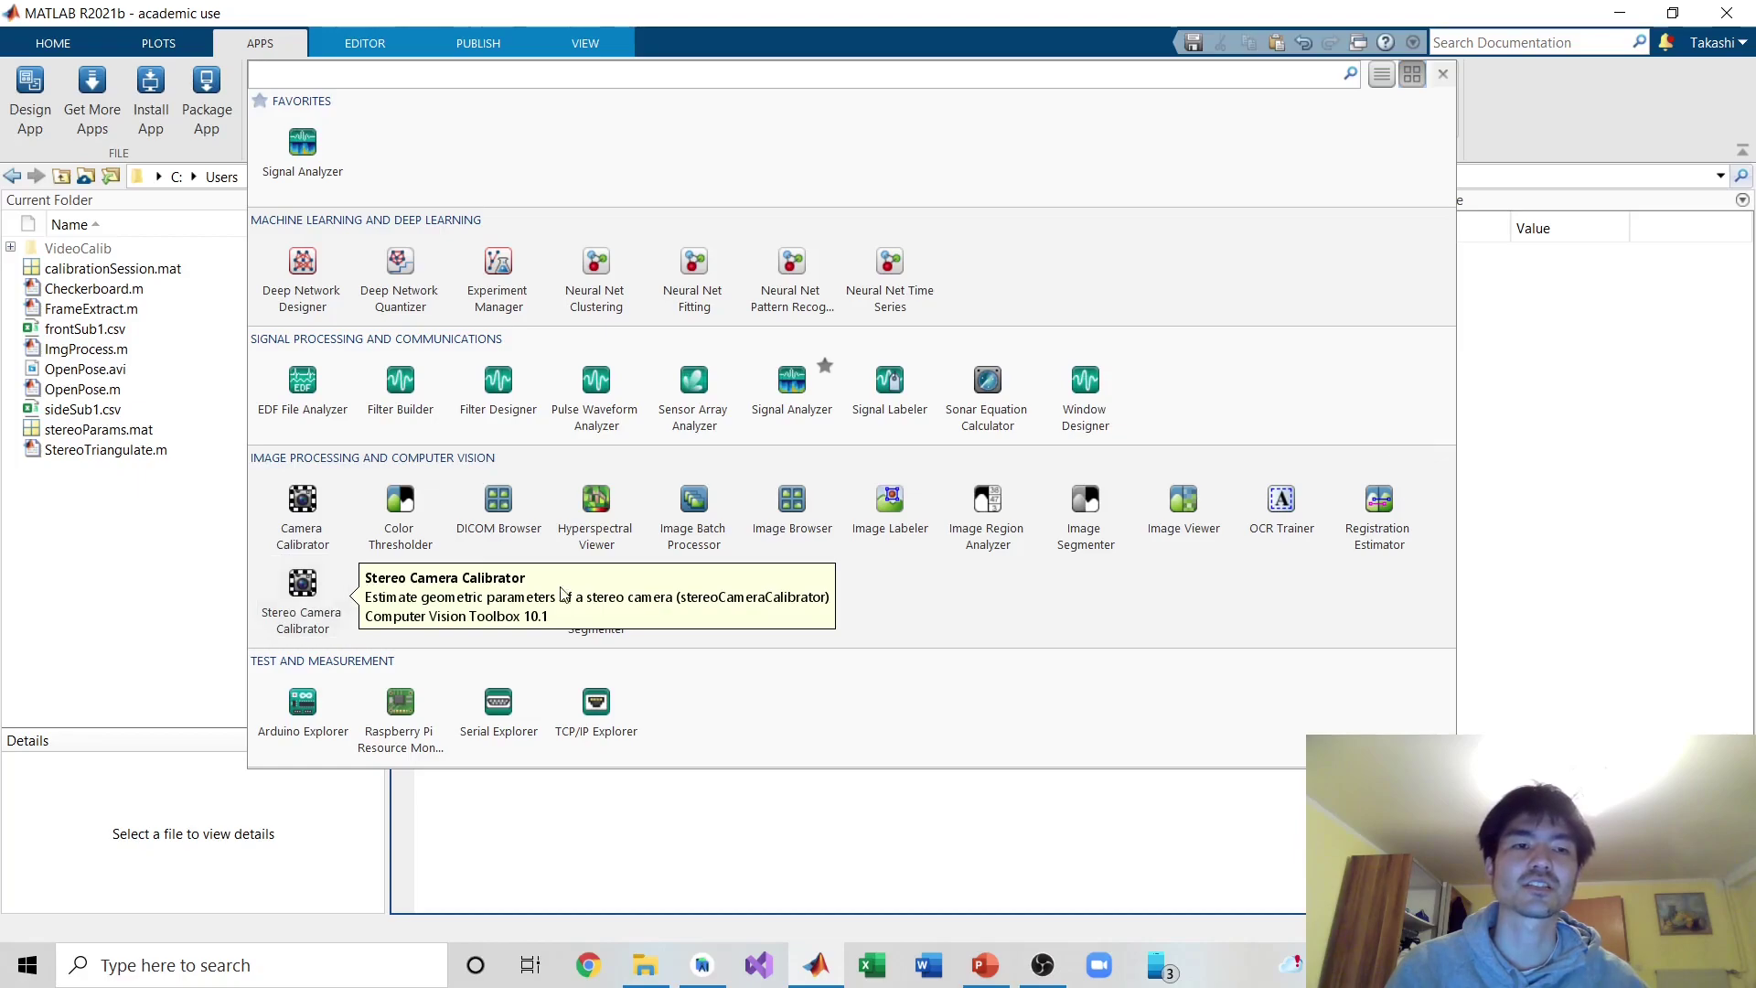
click(301, 585)
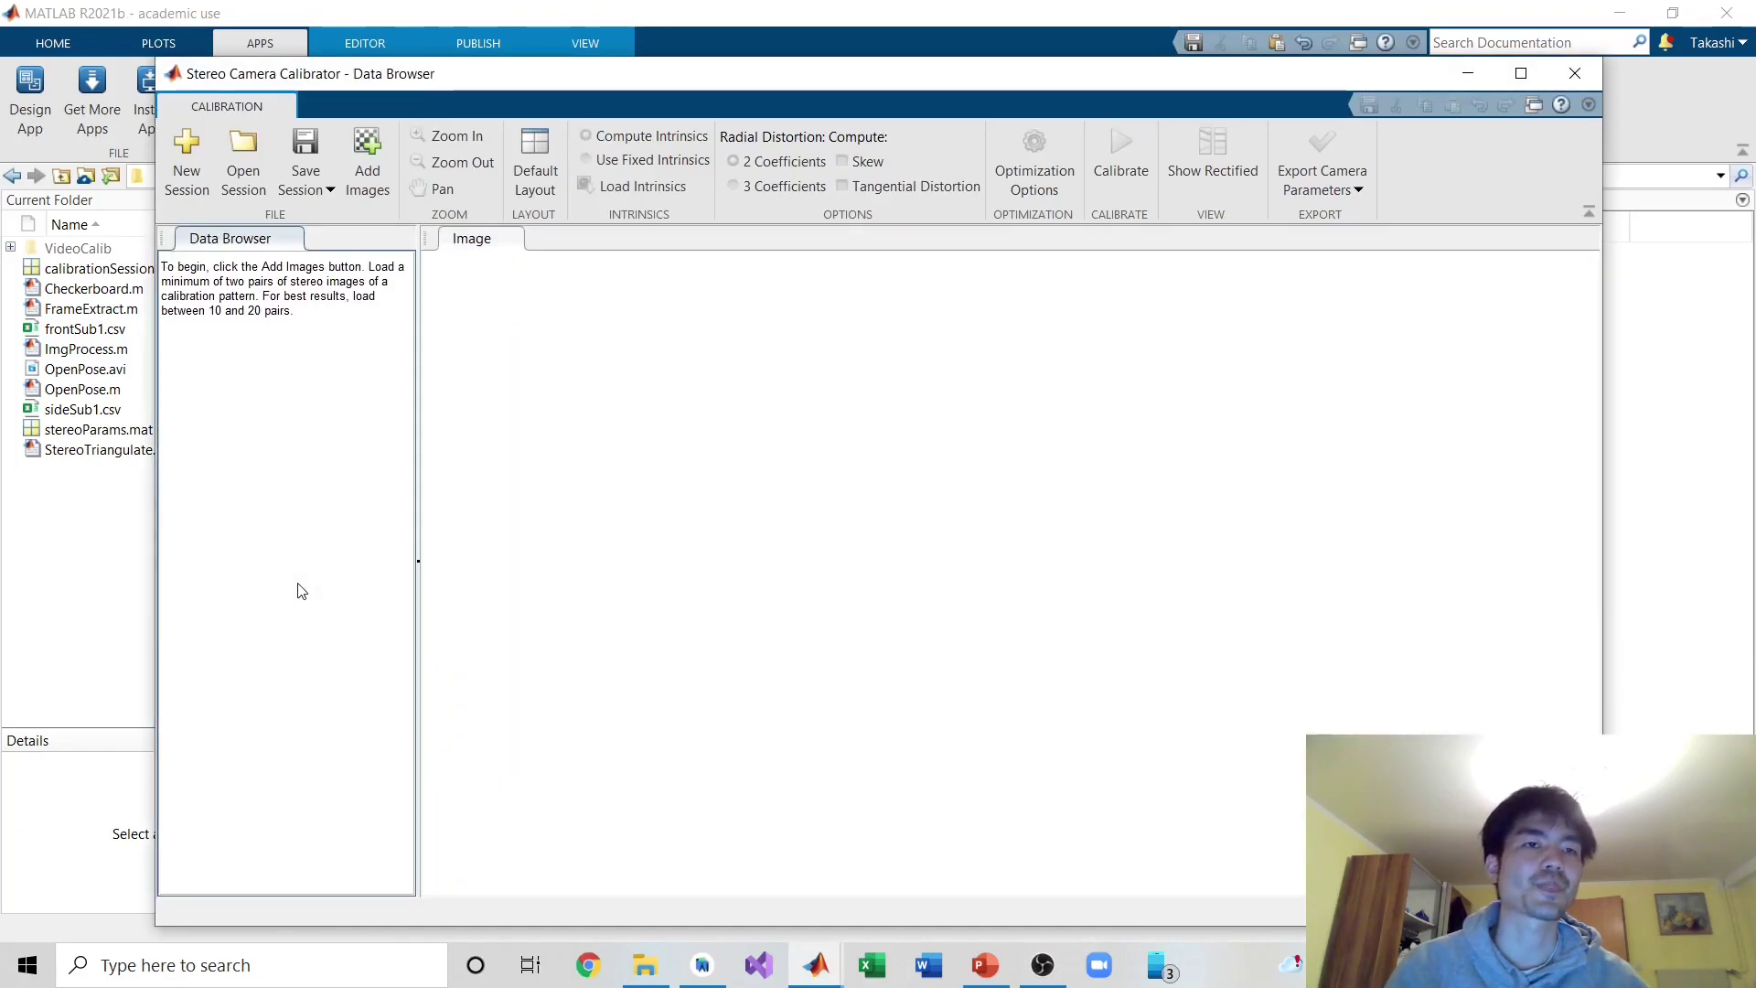
- Start adding stereo images and set the camera 1 folder to VideoCalib\fileFront\front500
click(369, 167)
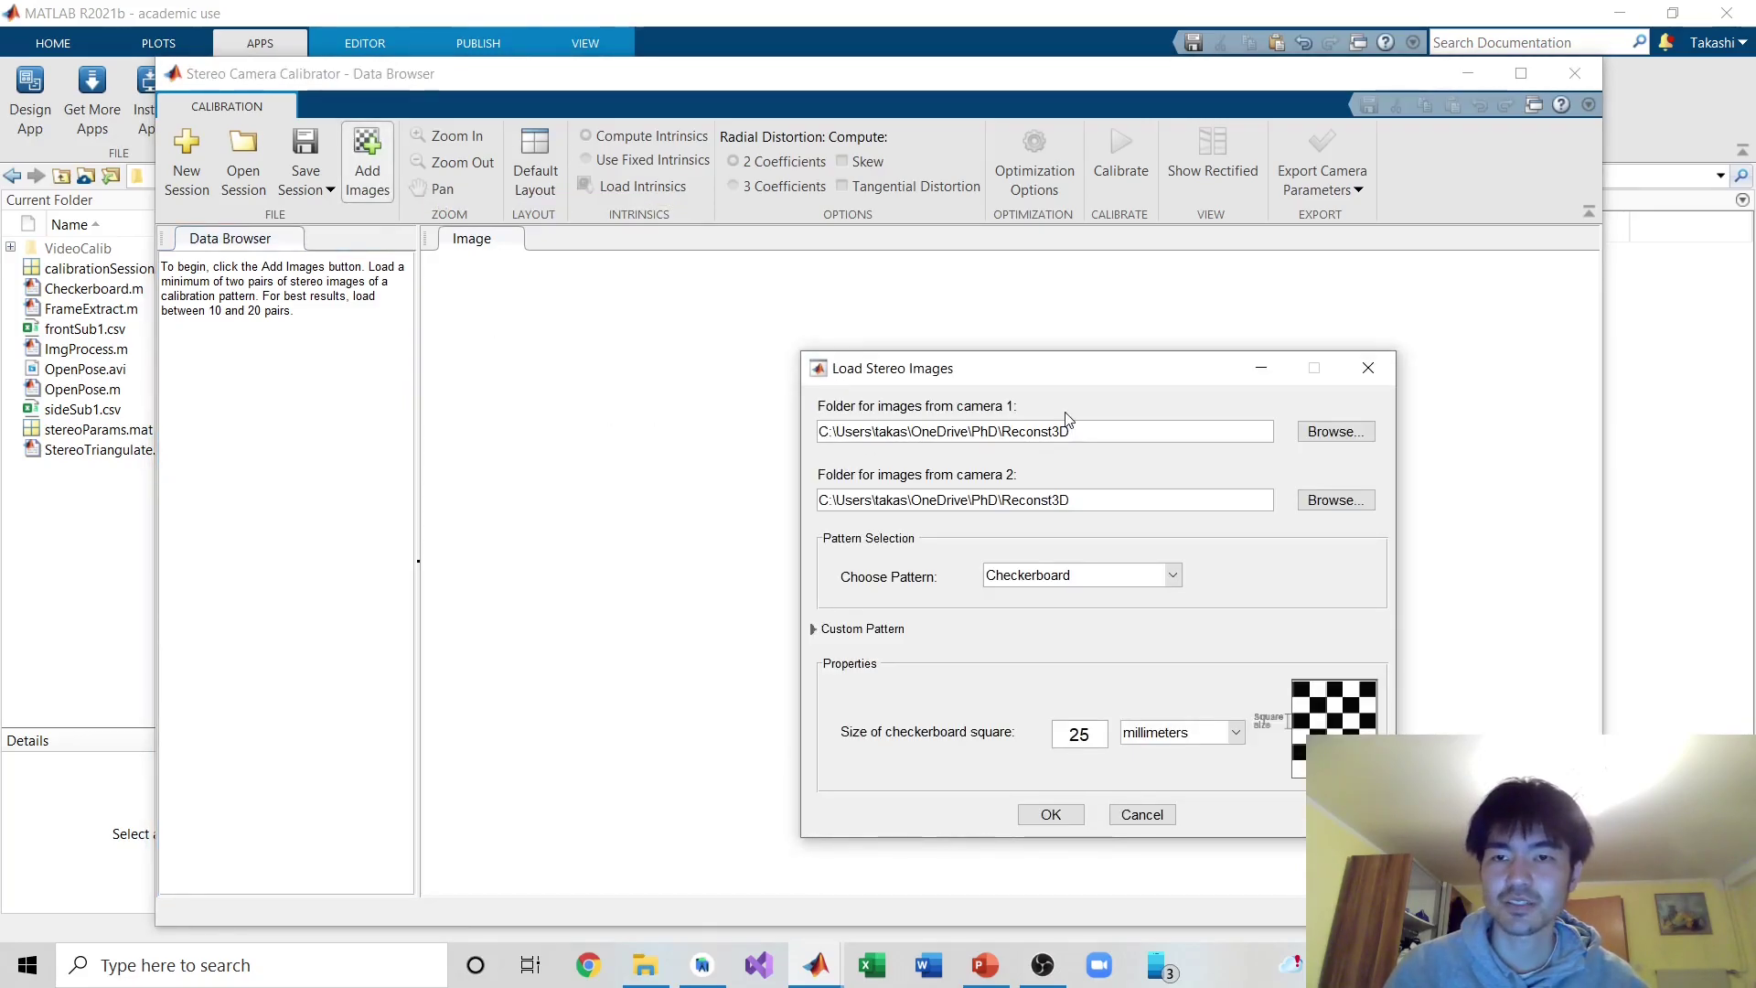
click(1341, 434)
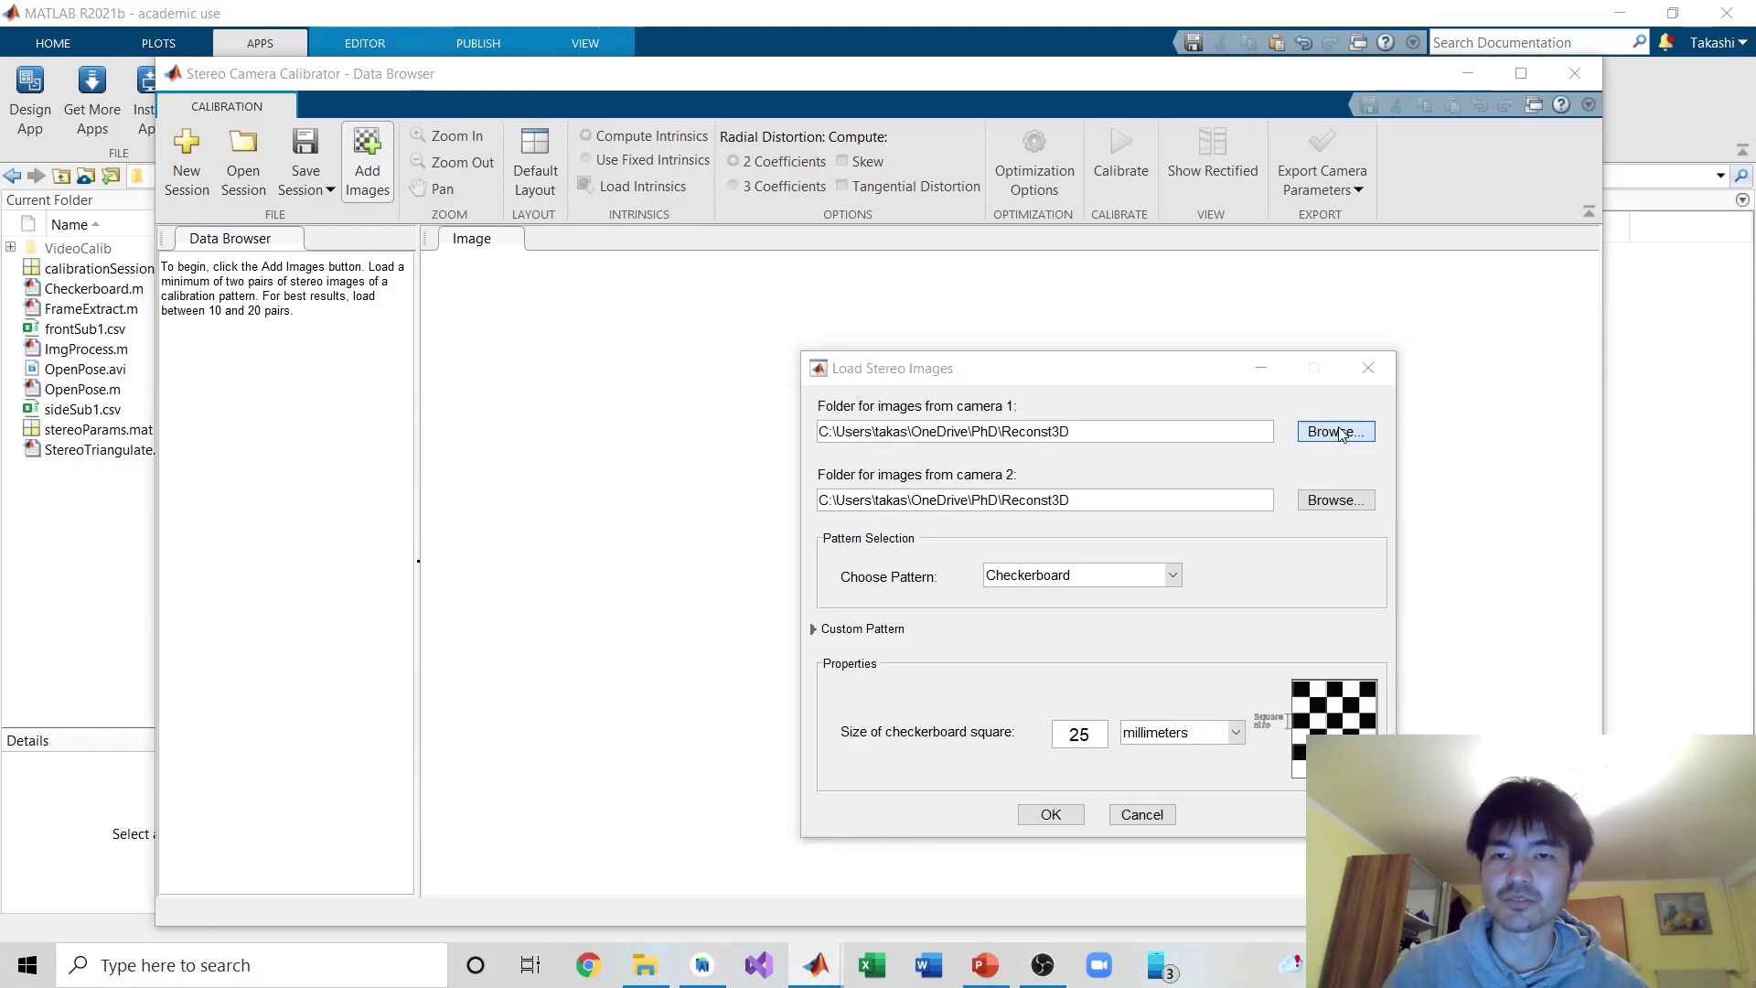
double_click(1078, 491)
double_click(1107, 492)
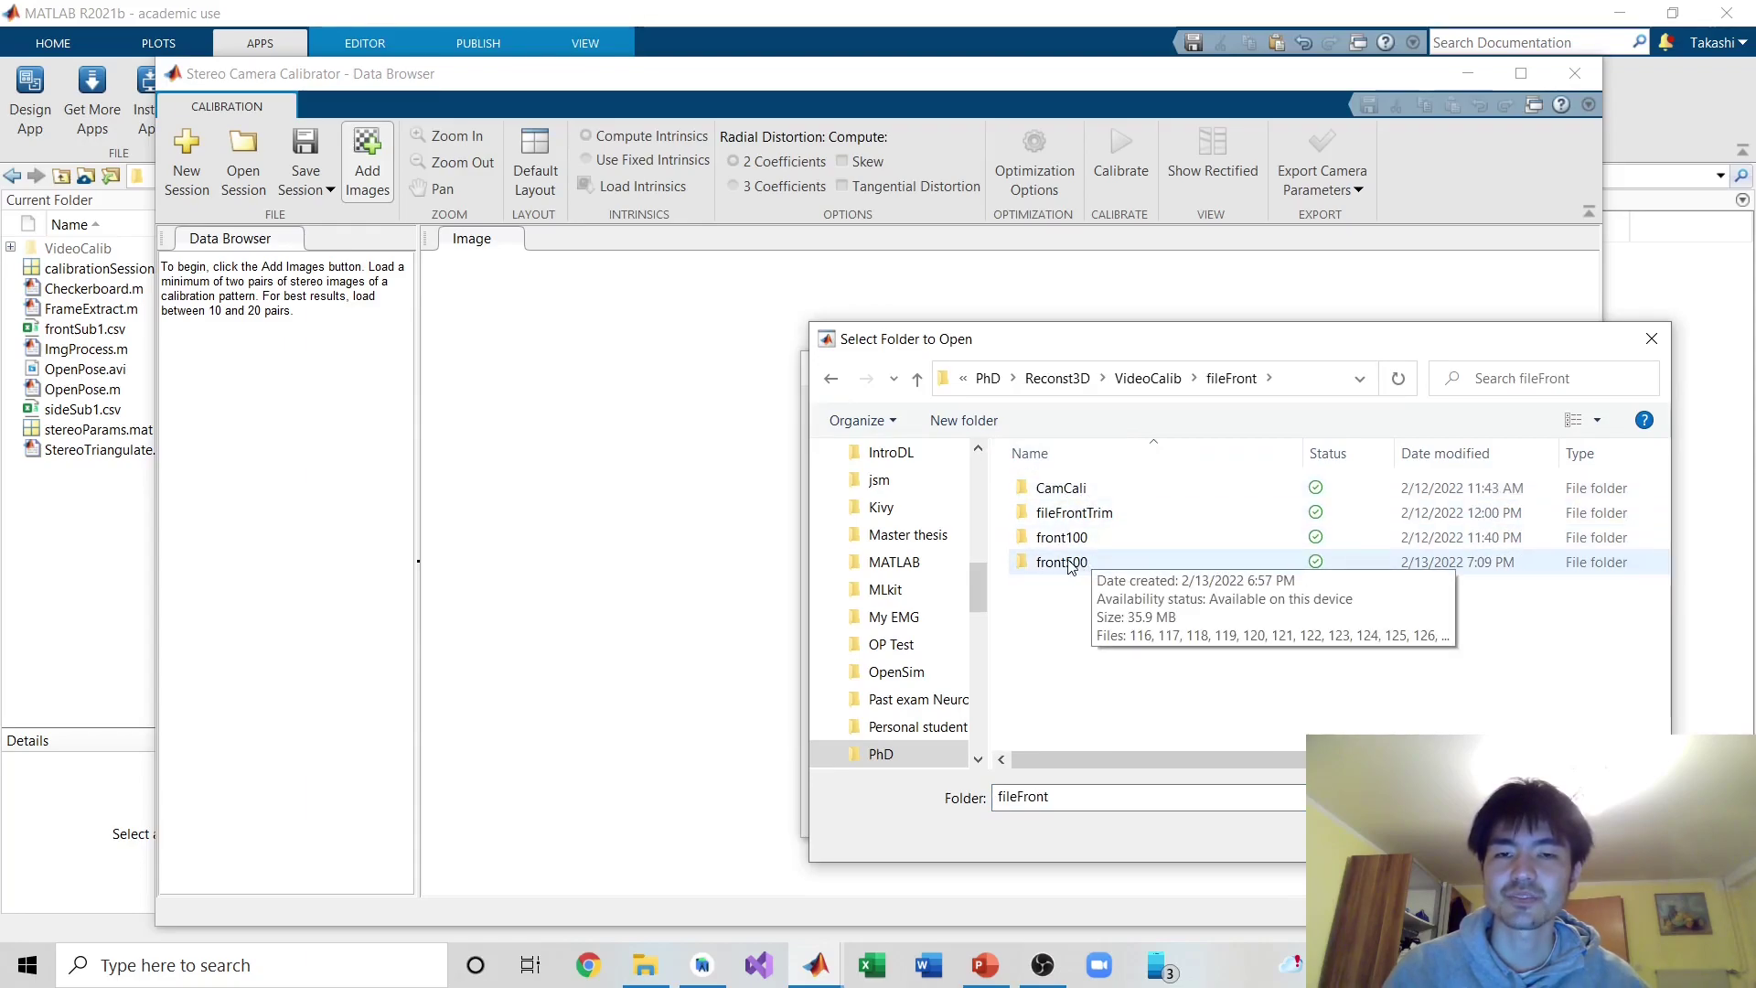
click(1070, 563)
double_click(1070, 564)
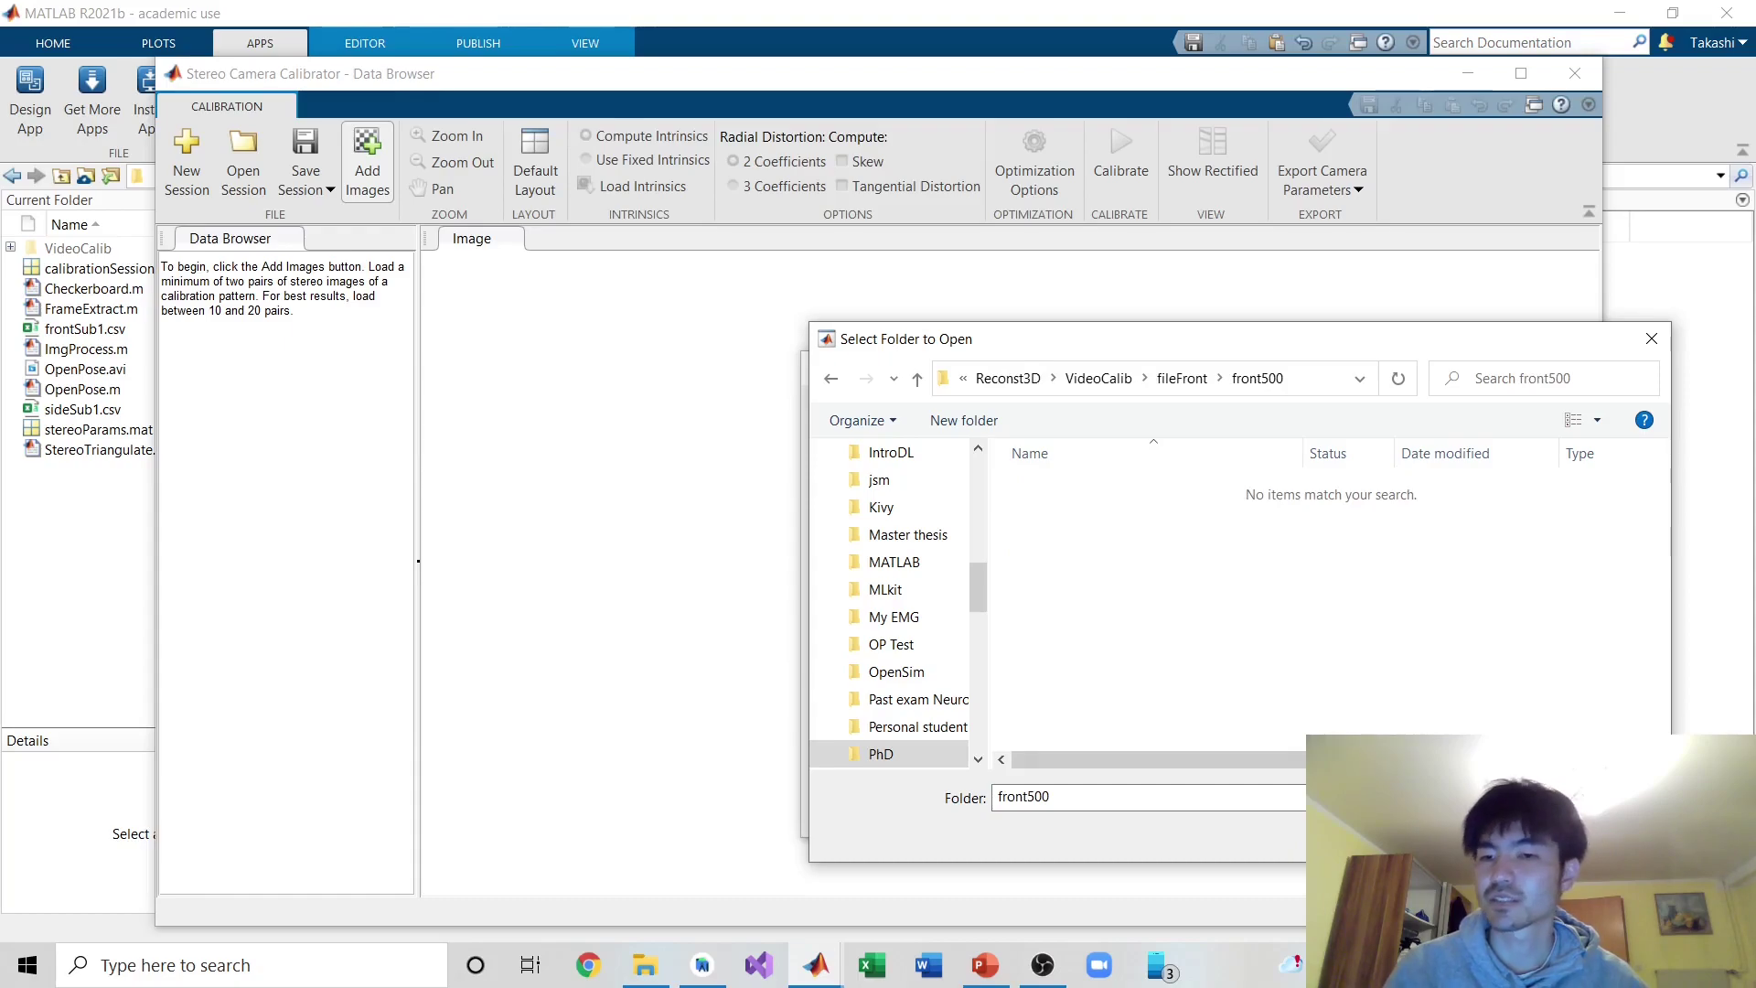
key(Return)
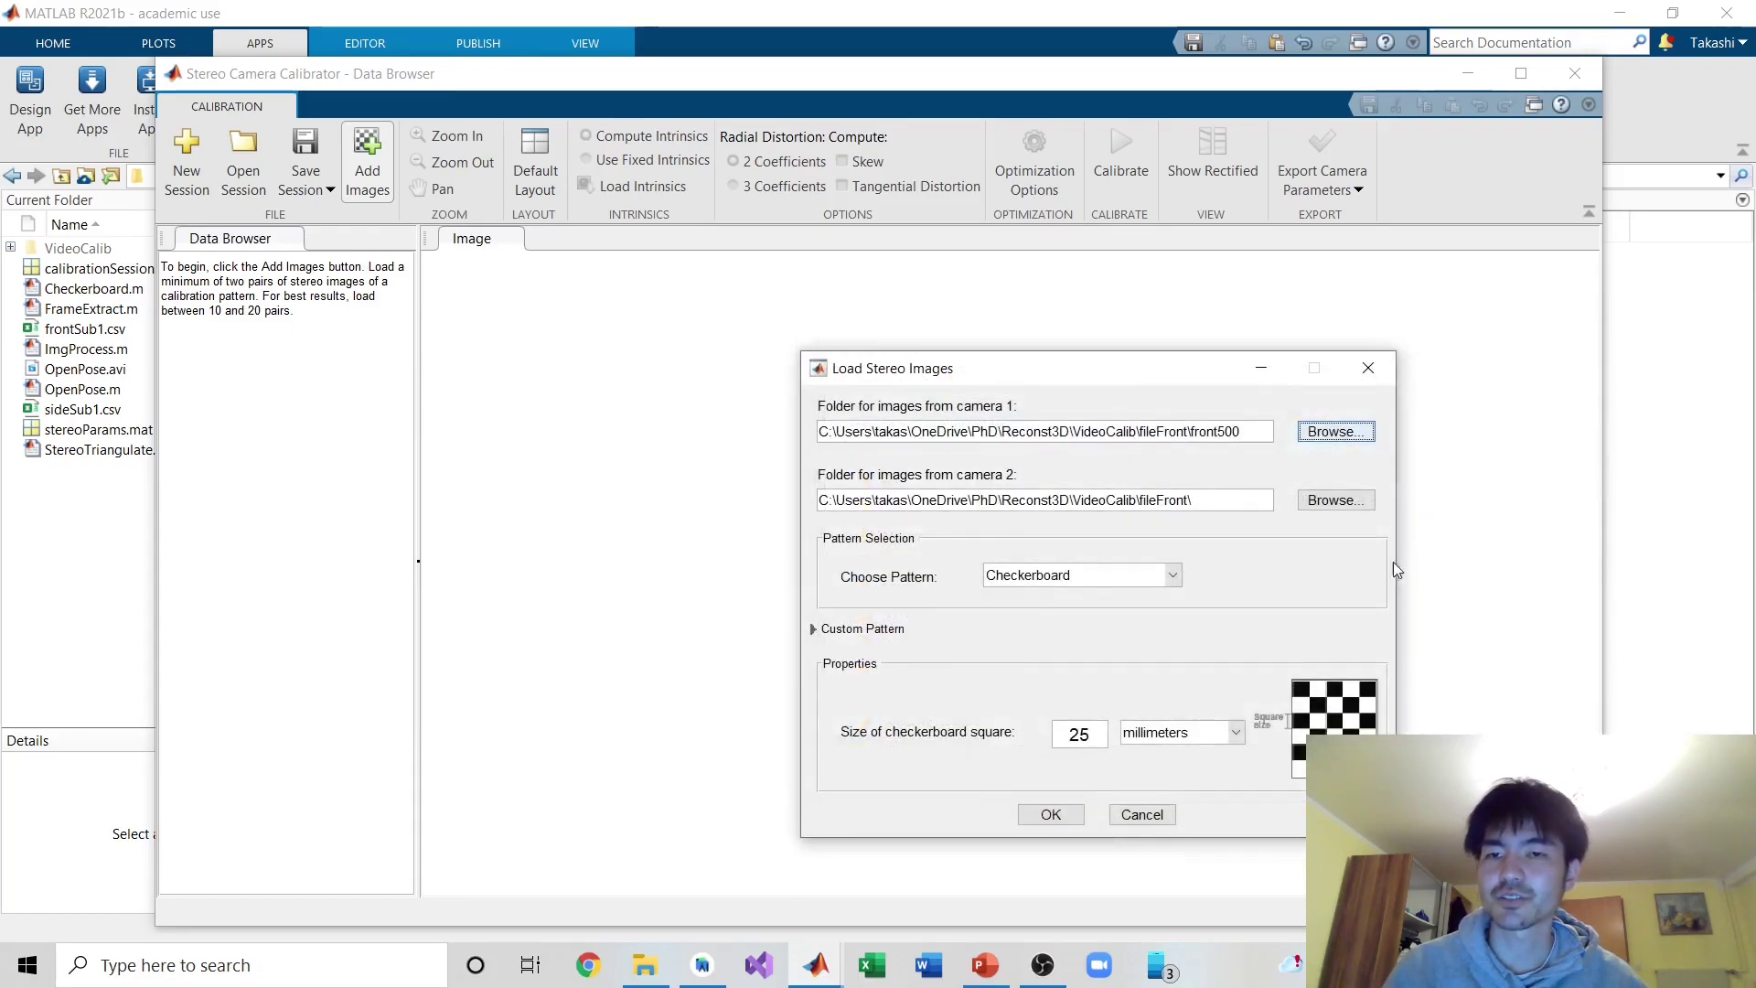
- Set the folder for camera 2 images to VideoCalib\fileSide\side500
click(1335, 500)
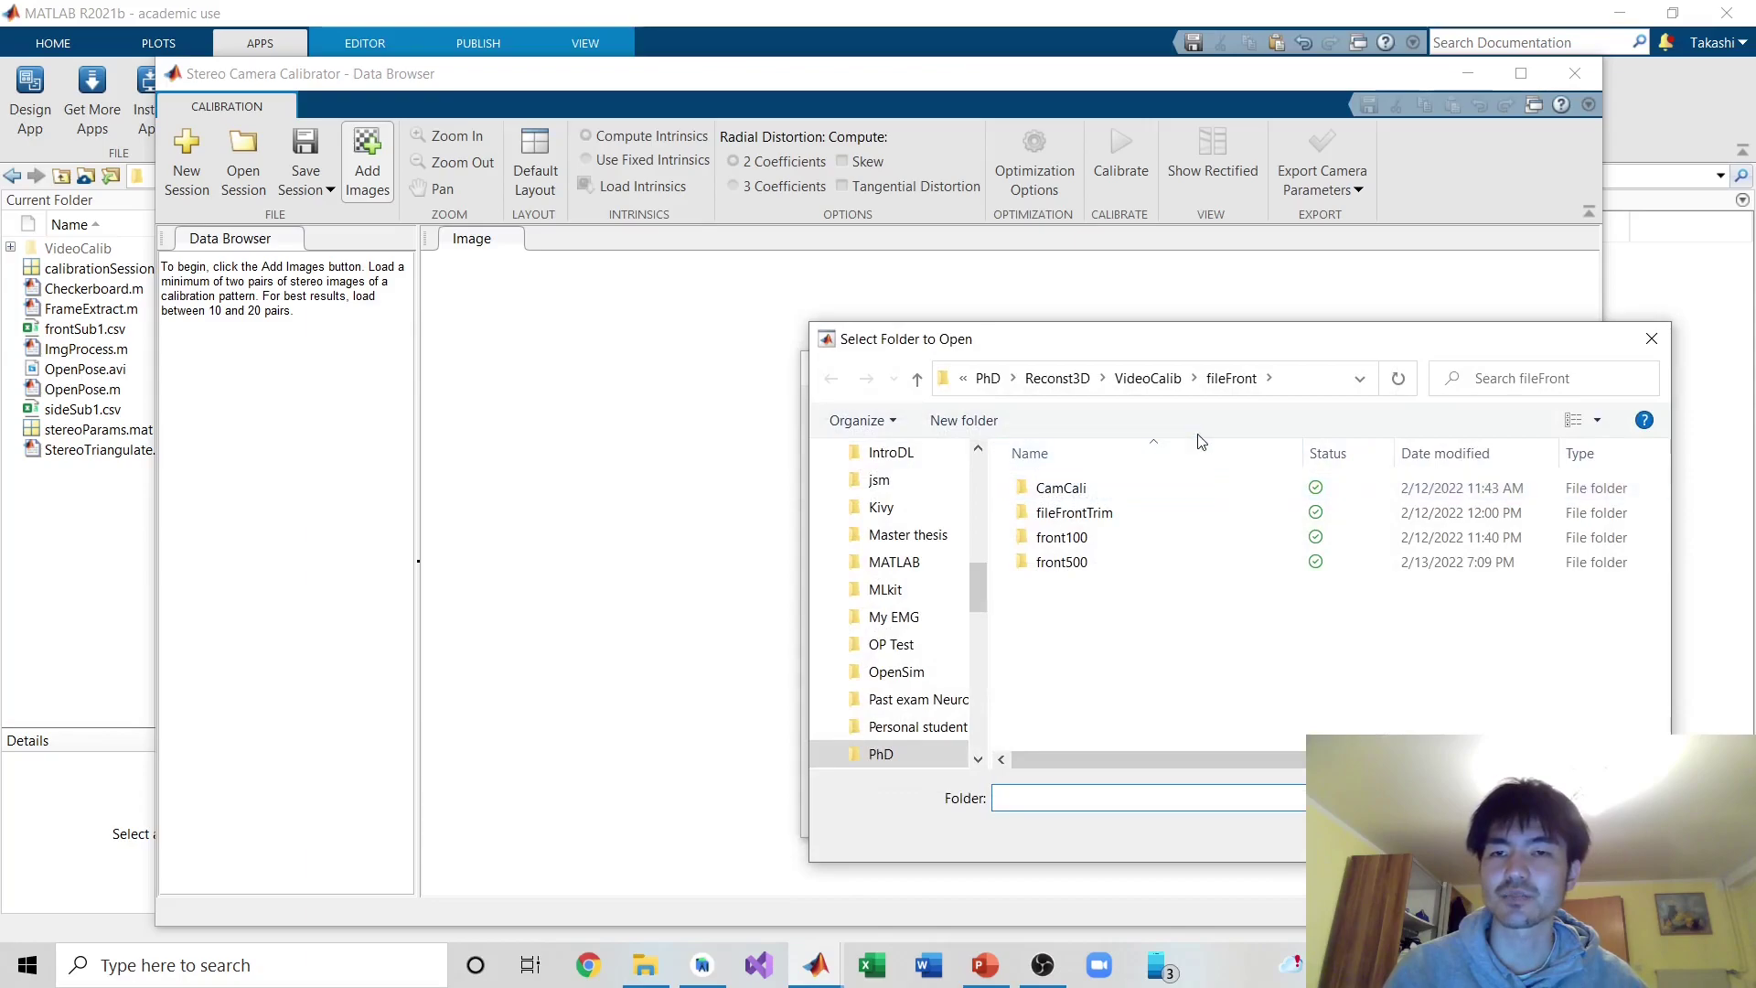
click(1148, 377)
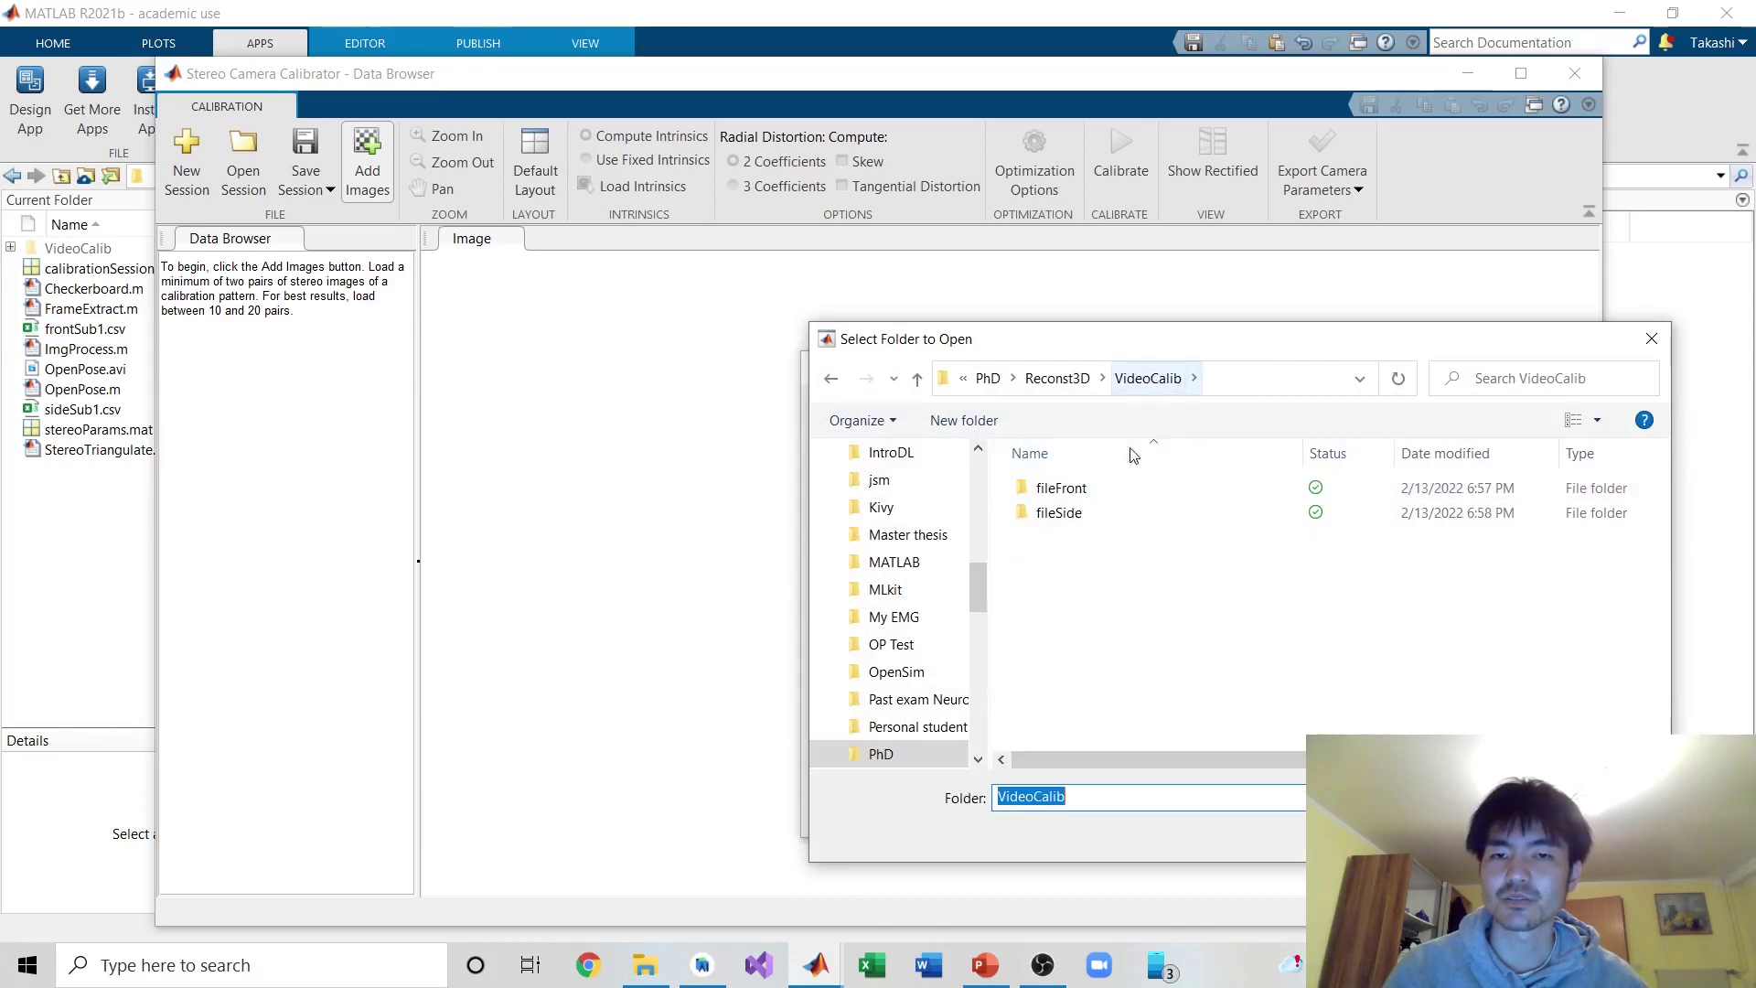
double_click(1072, 512)
double_click(1073, 571)
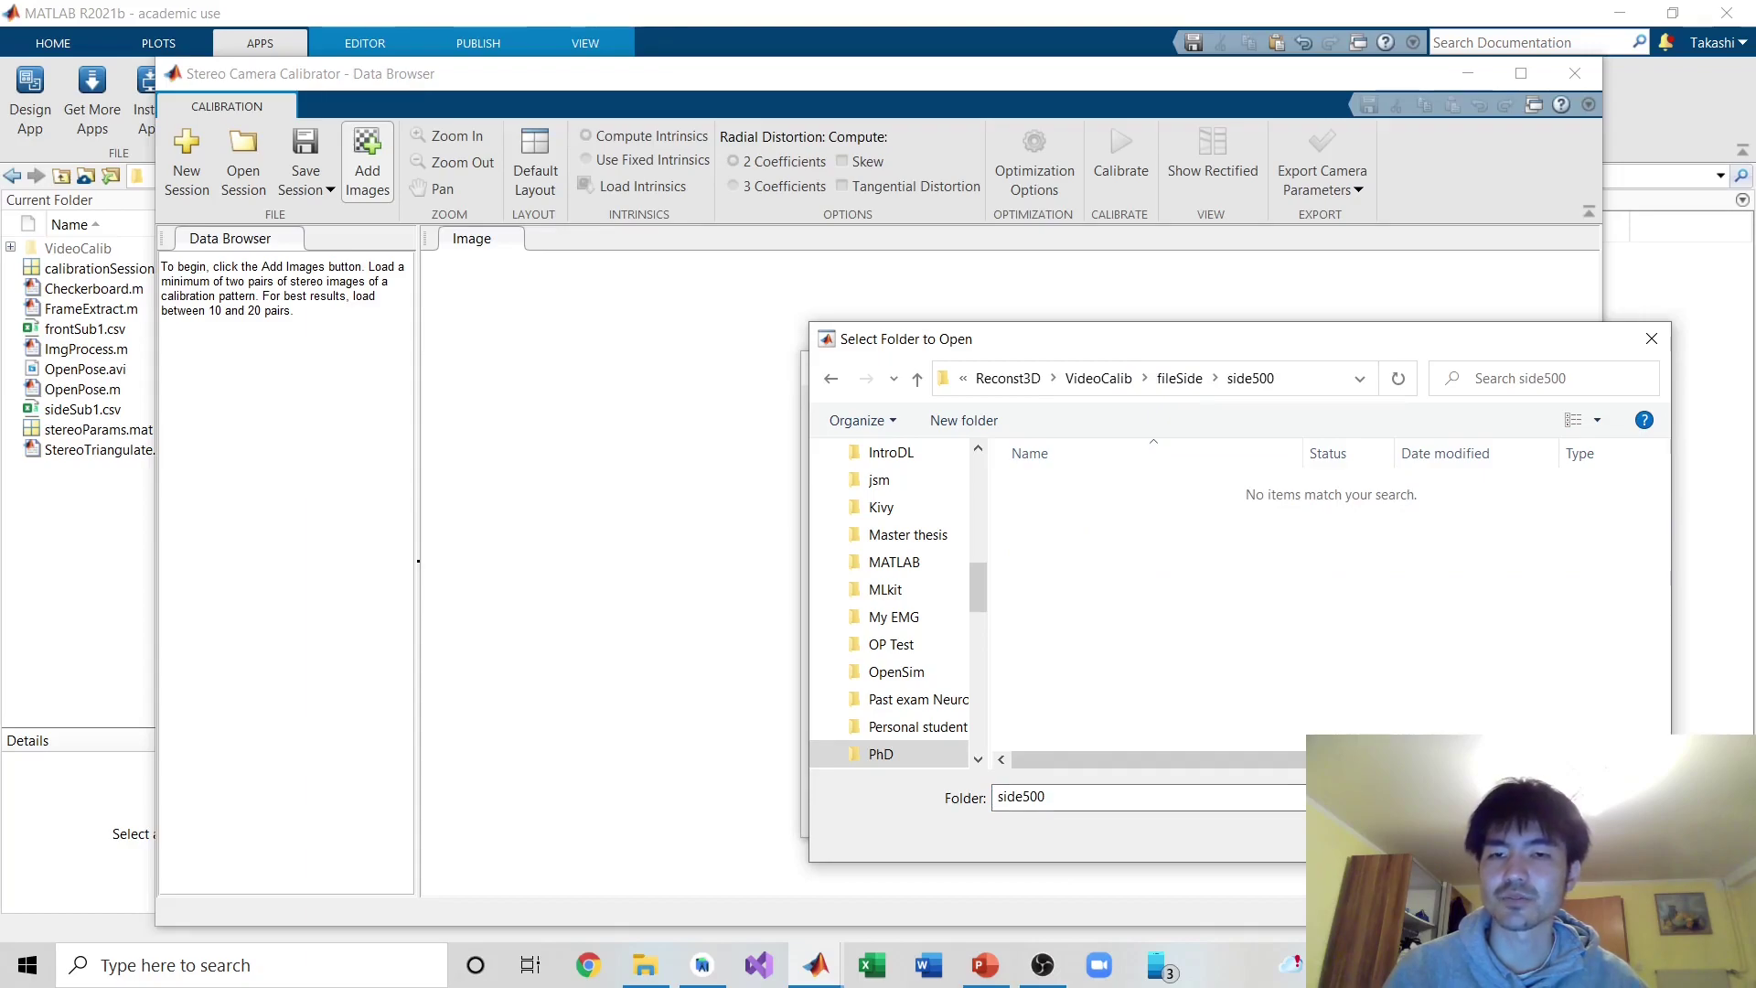
click(1500, 834)
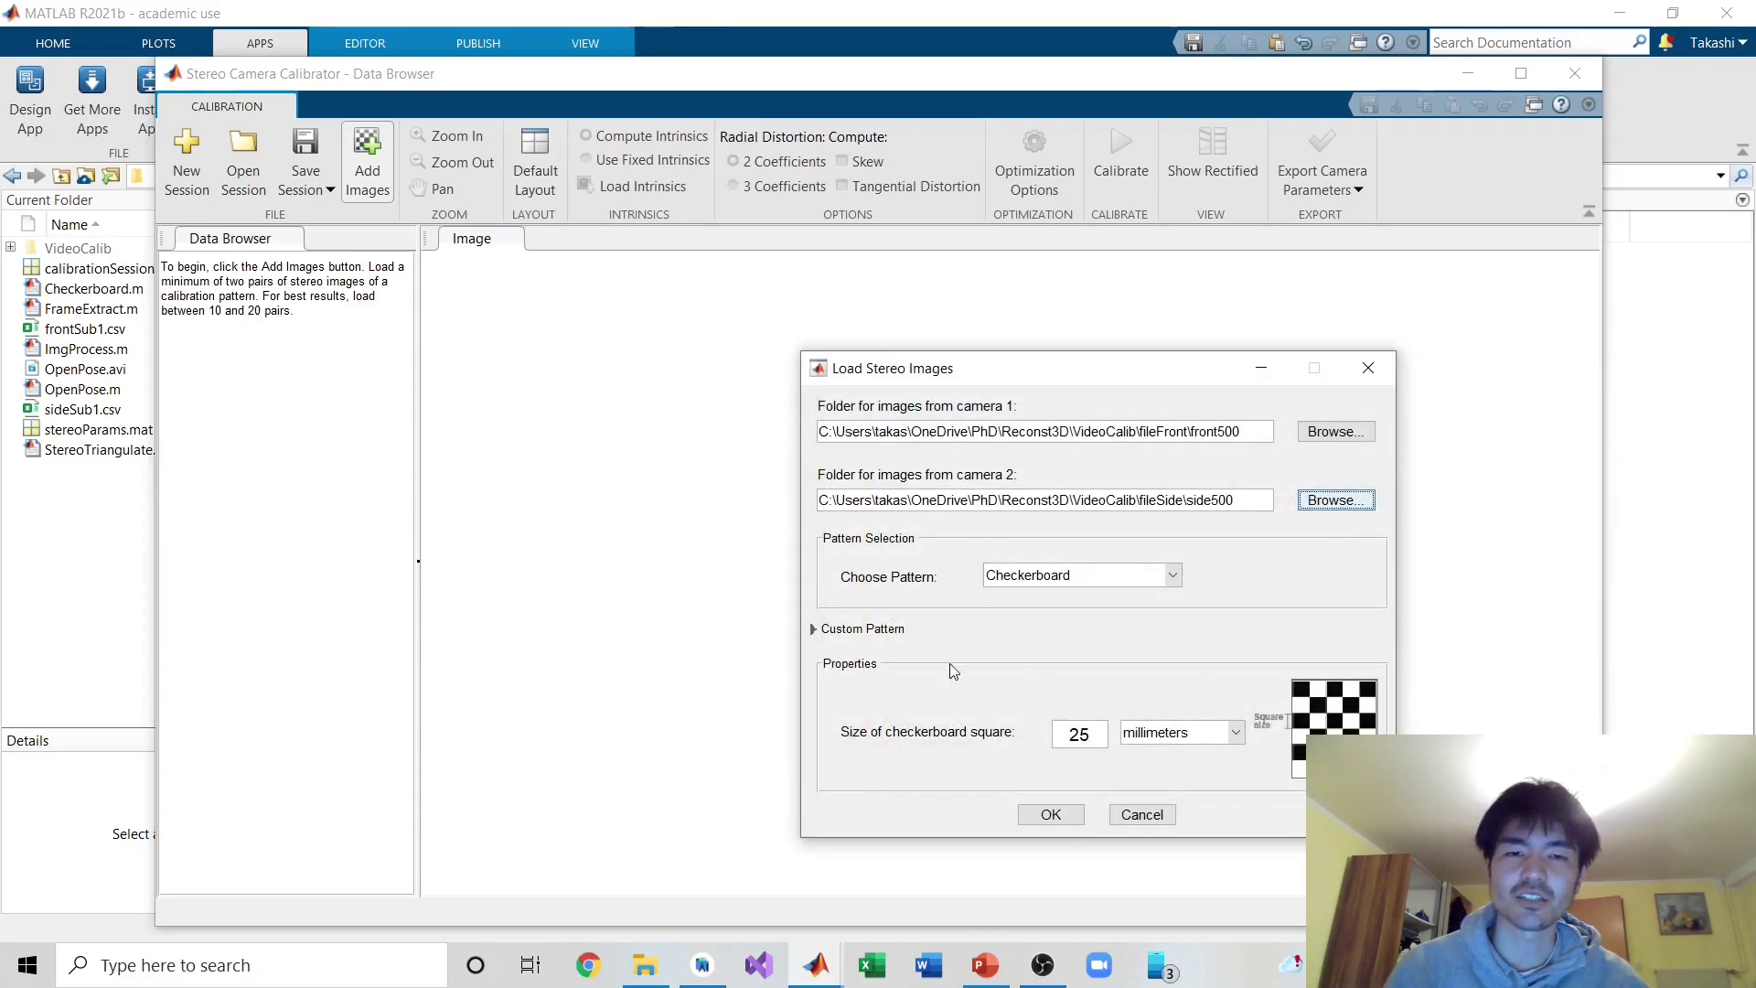
- Choose the Checkerboard pattern with a square size of 30 millimeters, and close the Load Stereo Images dialog without loading the images
click(1172, 577)
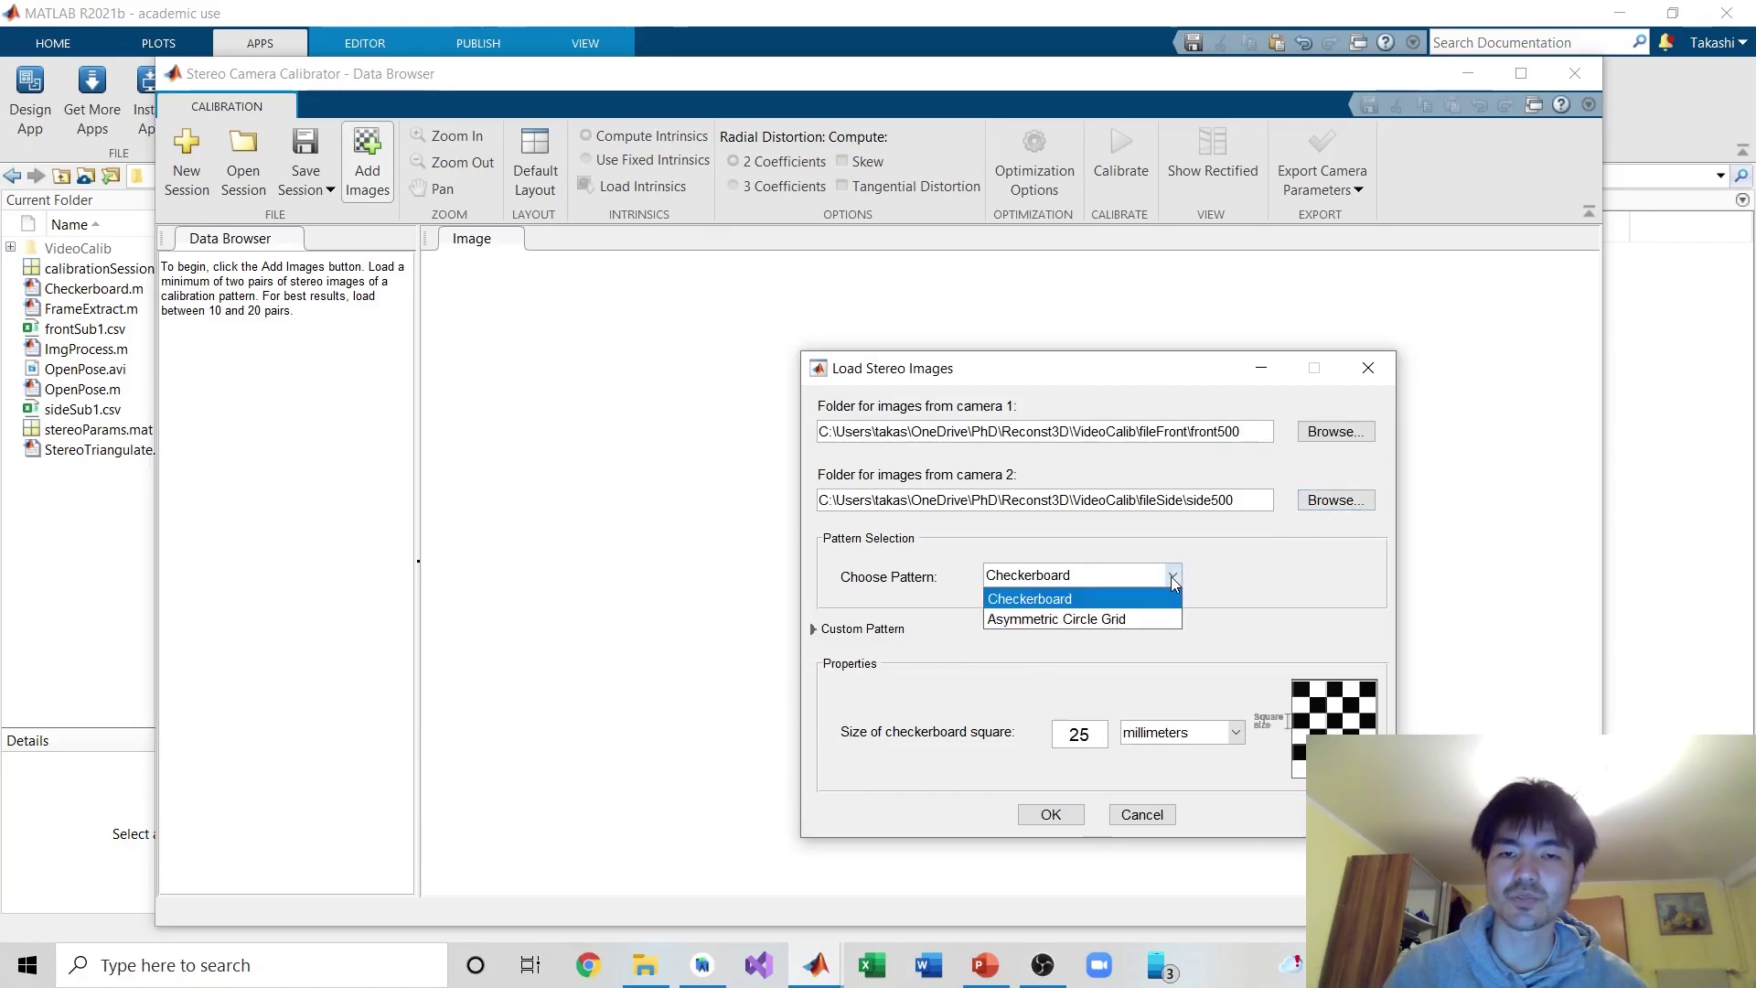
click(1080, 600)
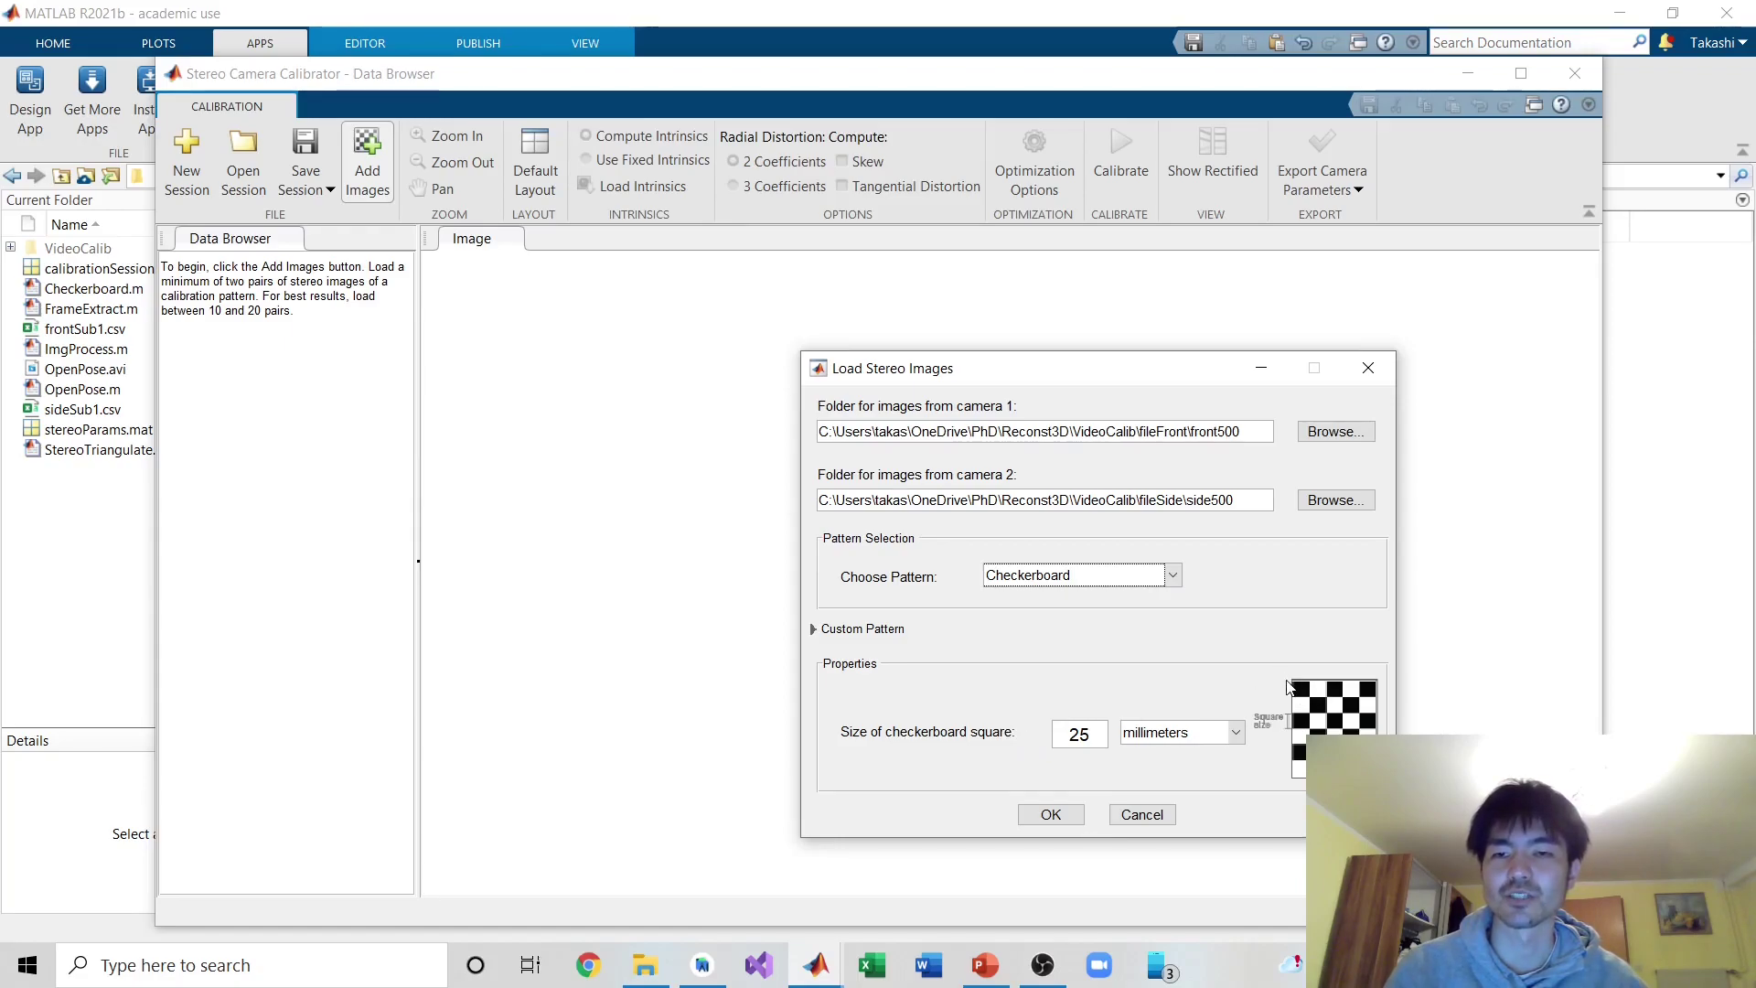
click(1089, 737)
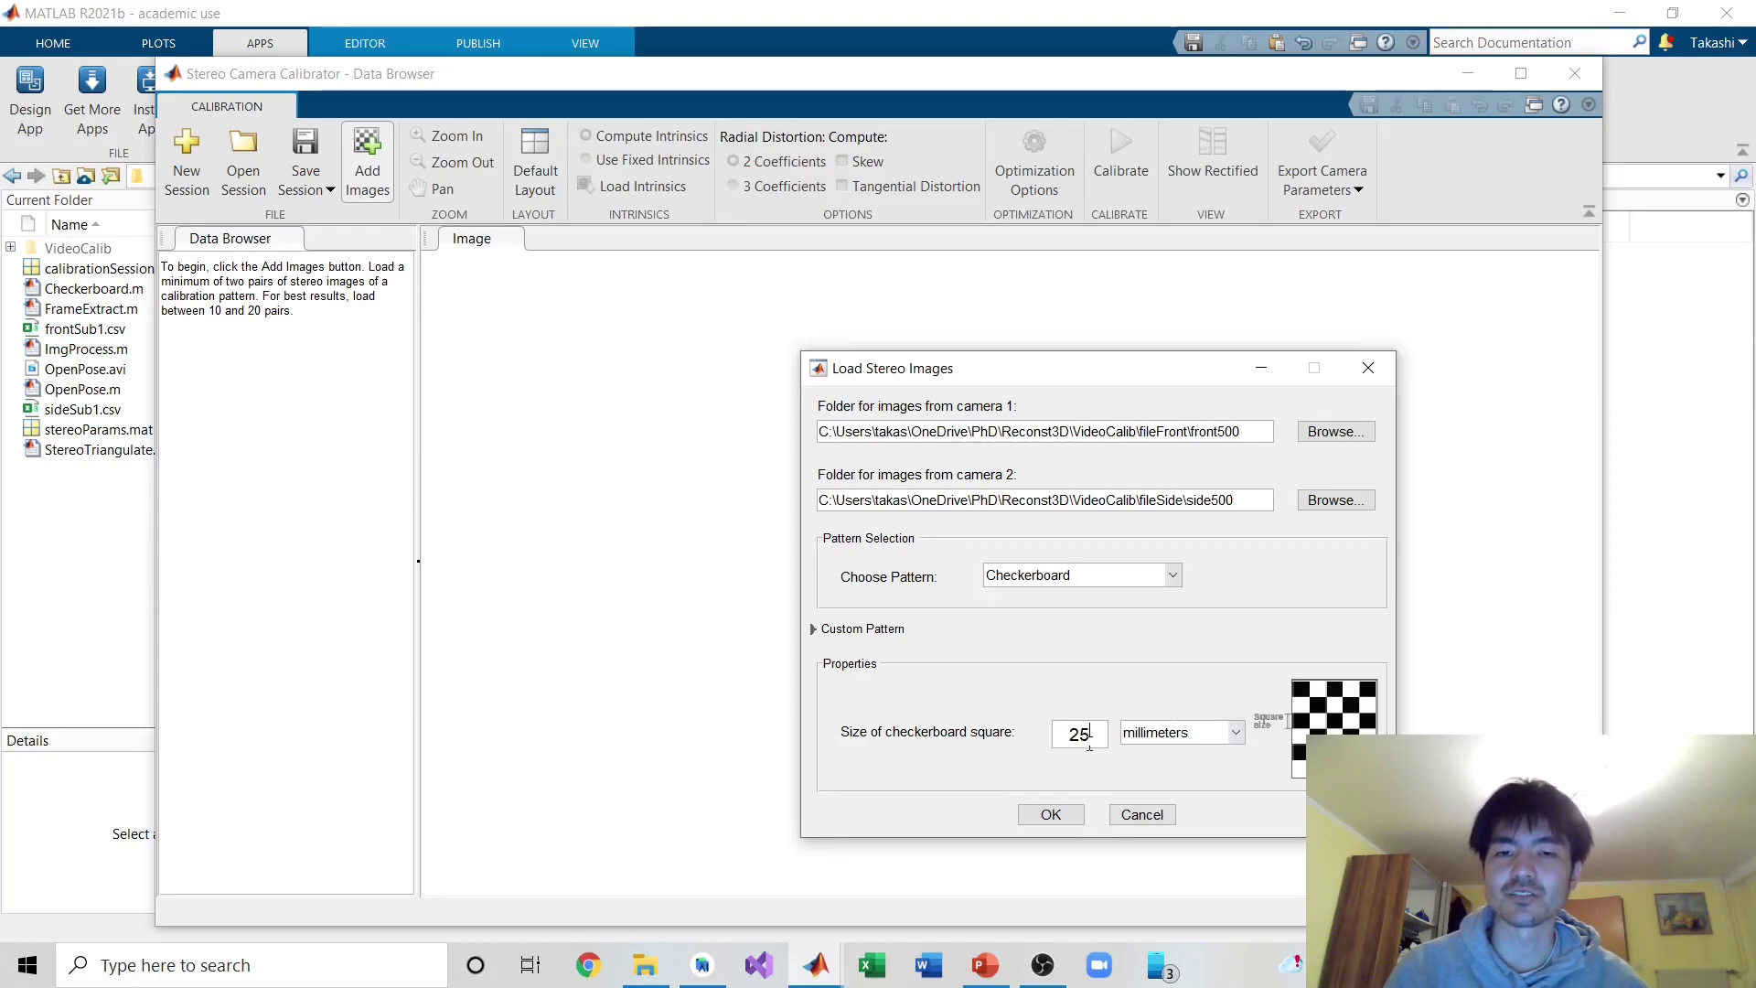
key(BackSpace)
key(BackSpace)
text(30)
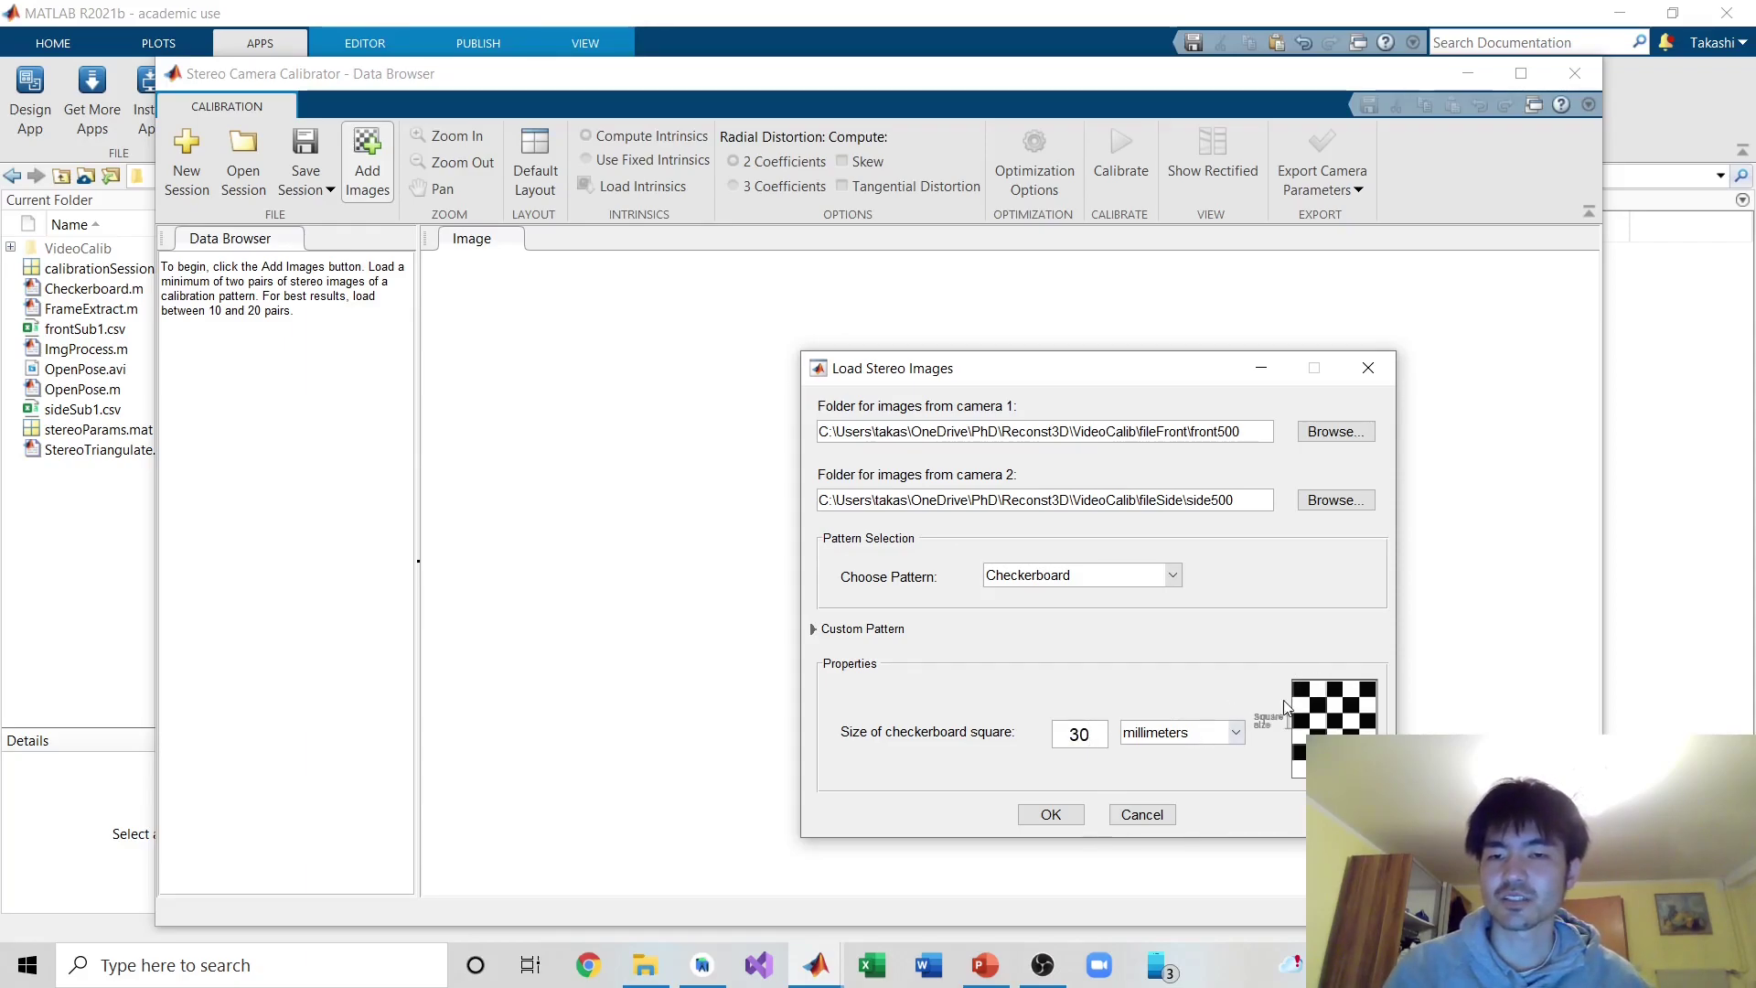
click(1236, 728)
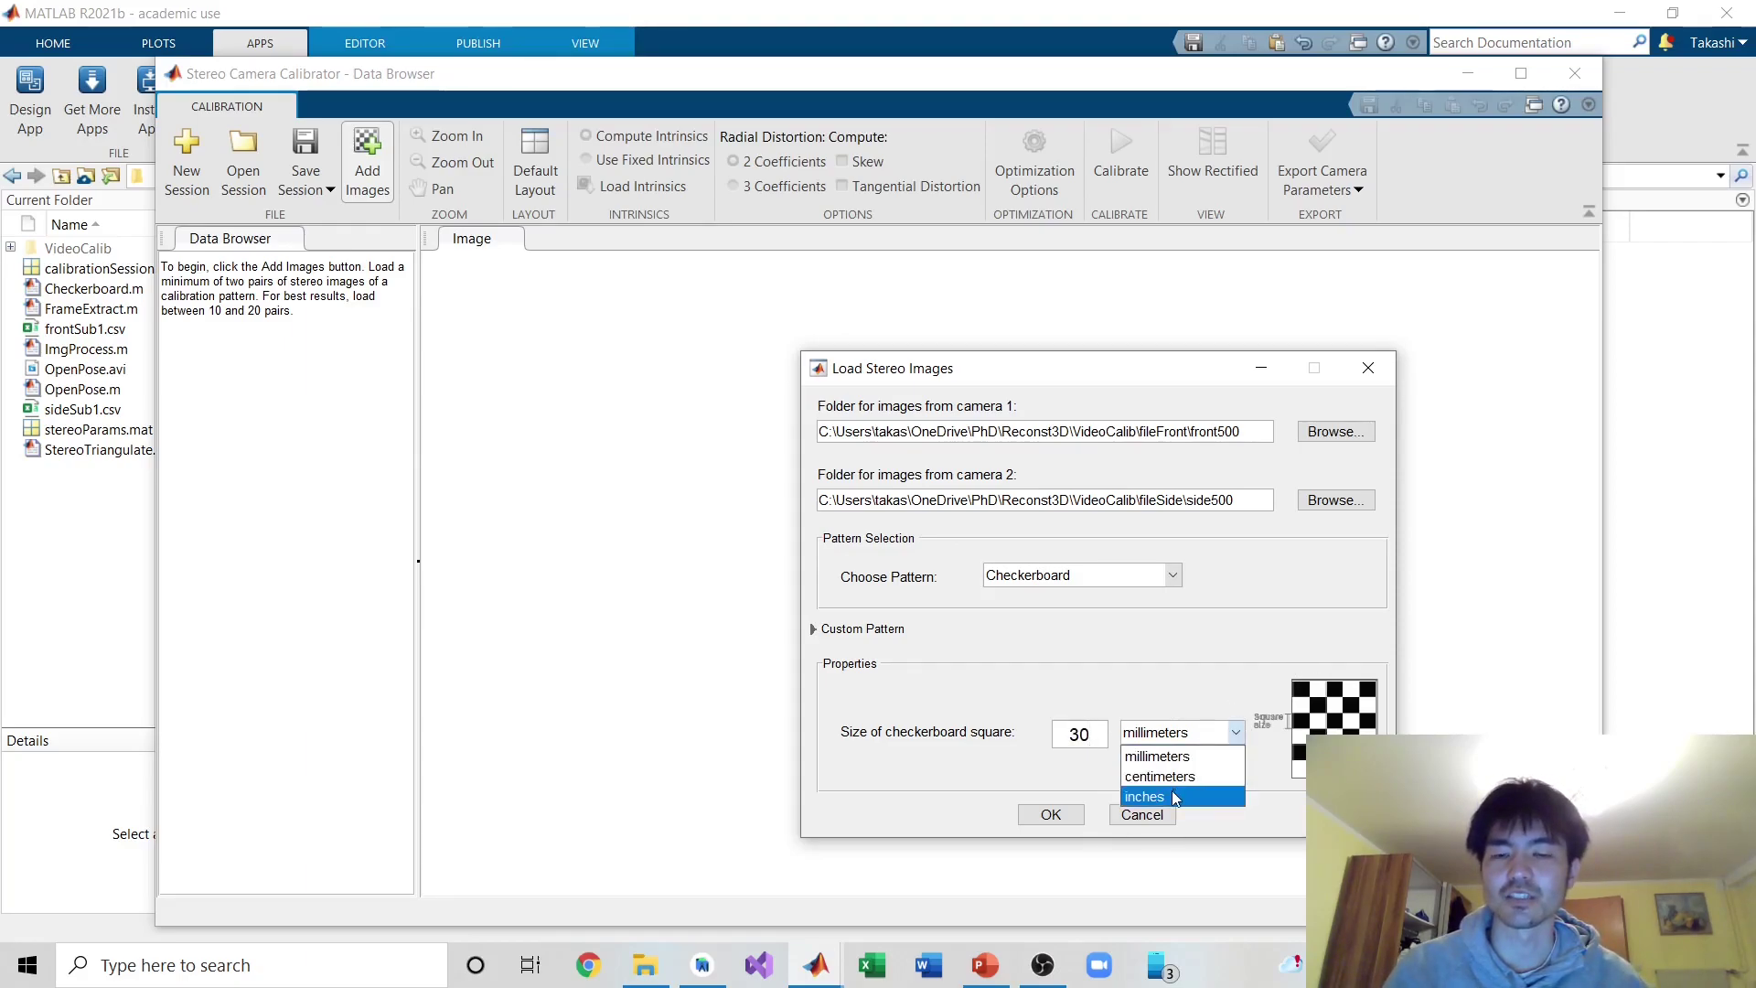
click(1175, 762)
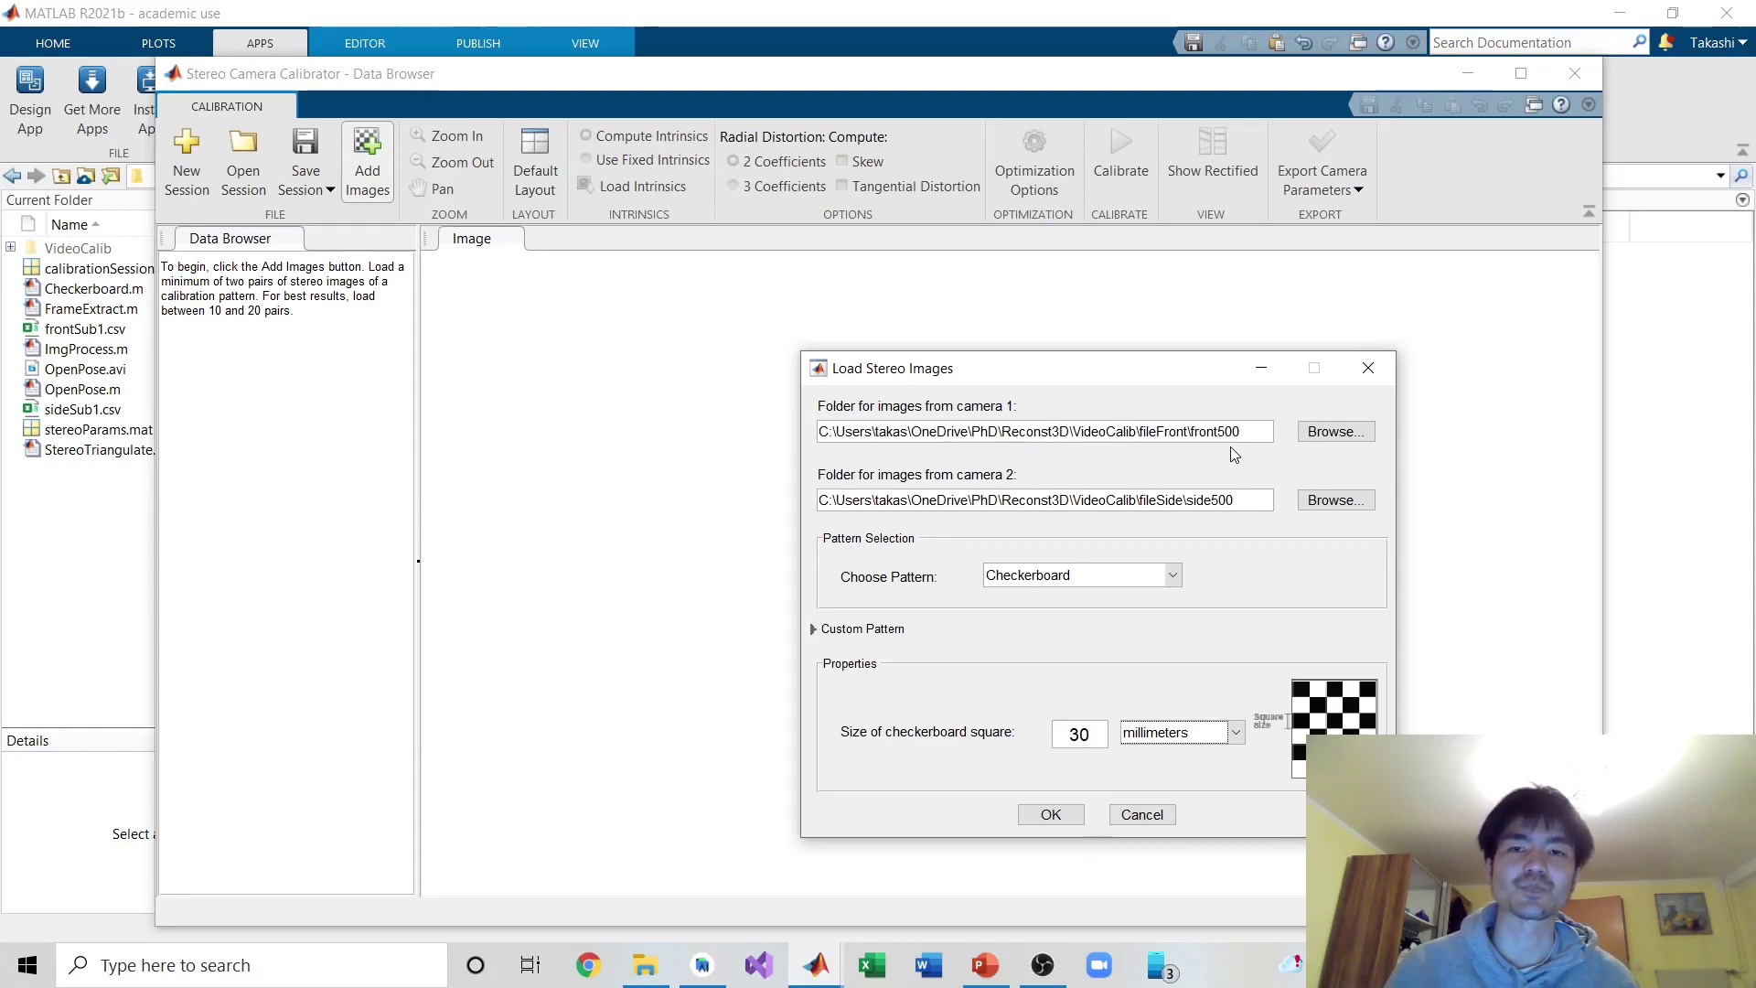
click(1379, 370)
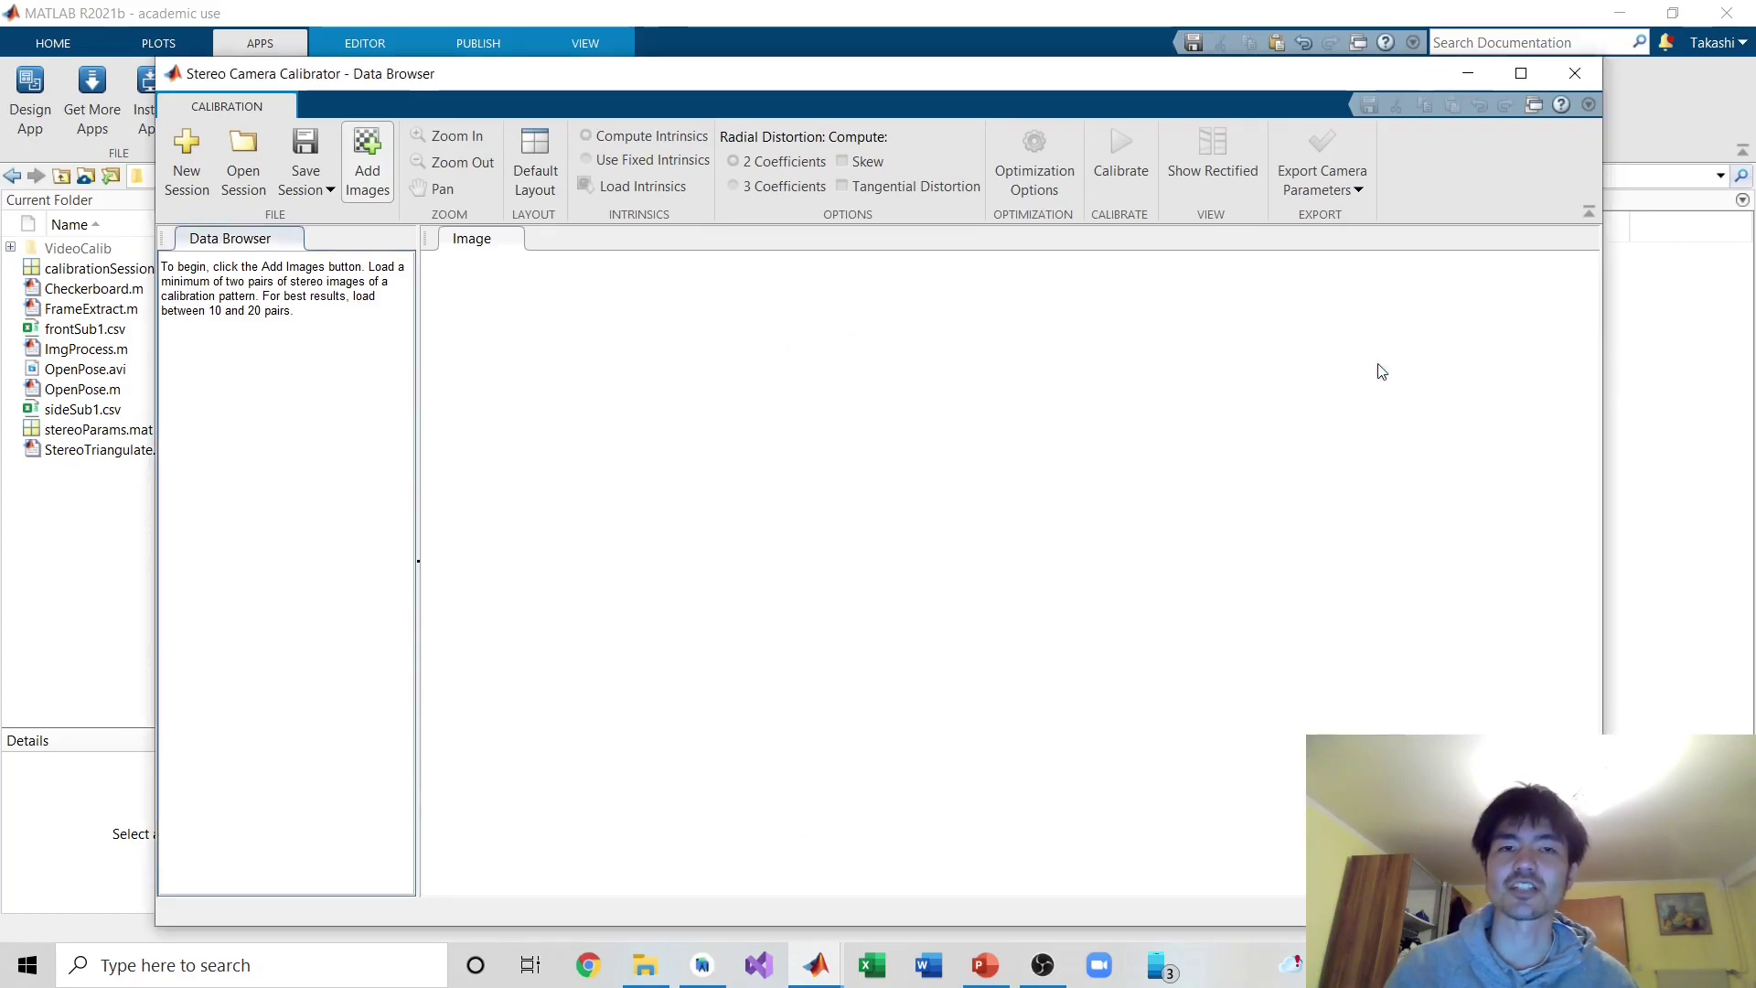
- Open the saved calibrationSession file from the Reconst3D folder in the Stereo Camera Calibrator
click(243, 174)
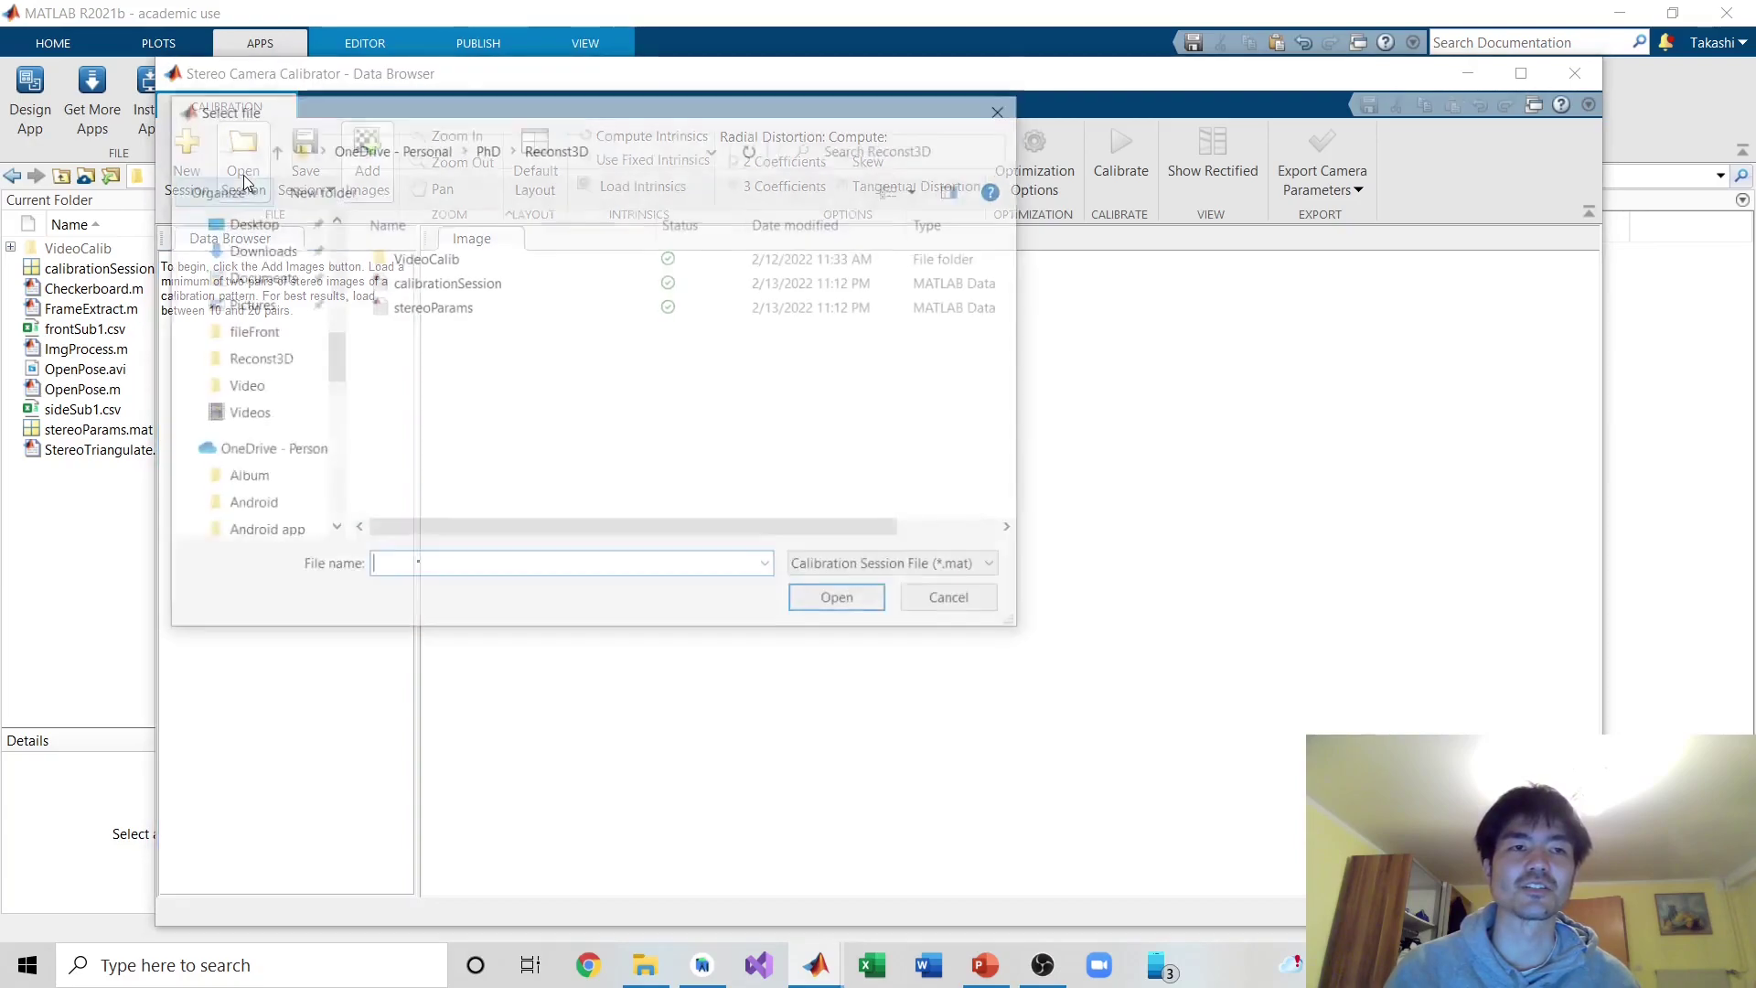
click(468, 284)
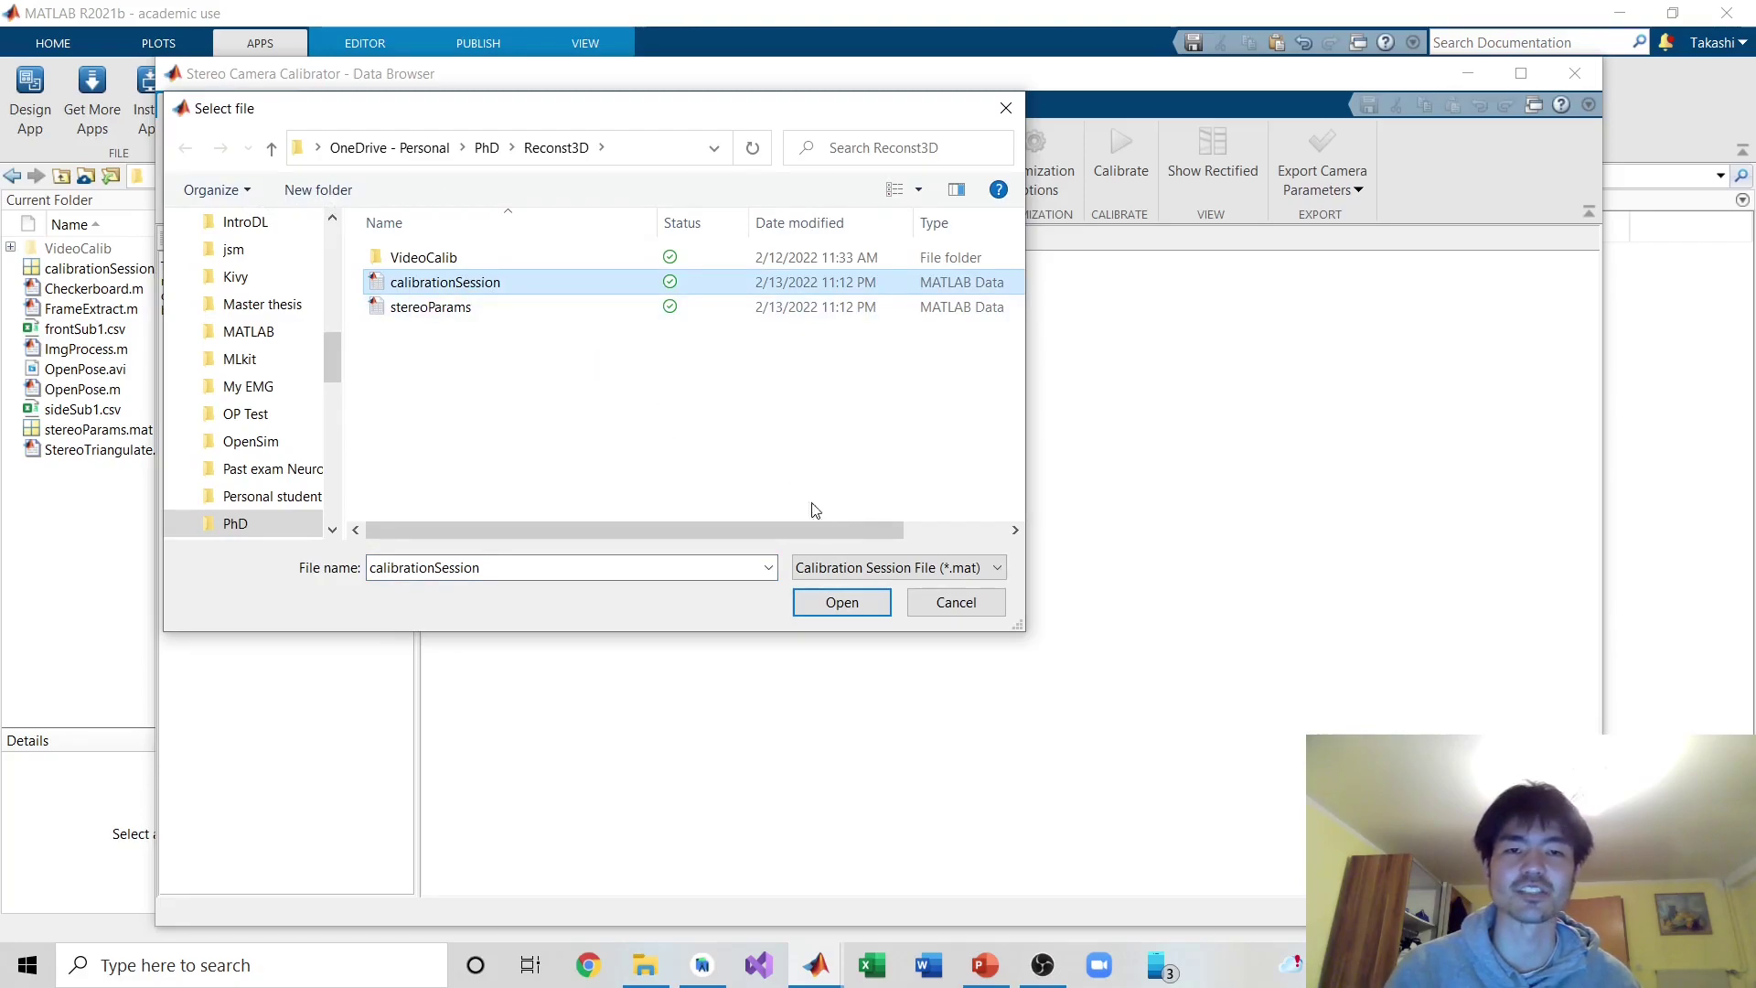
click(845, 607)
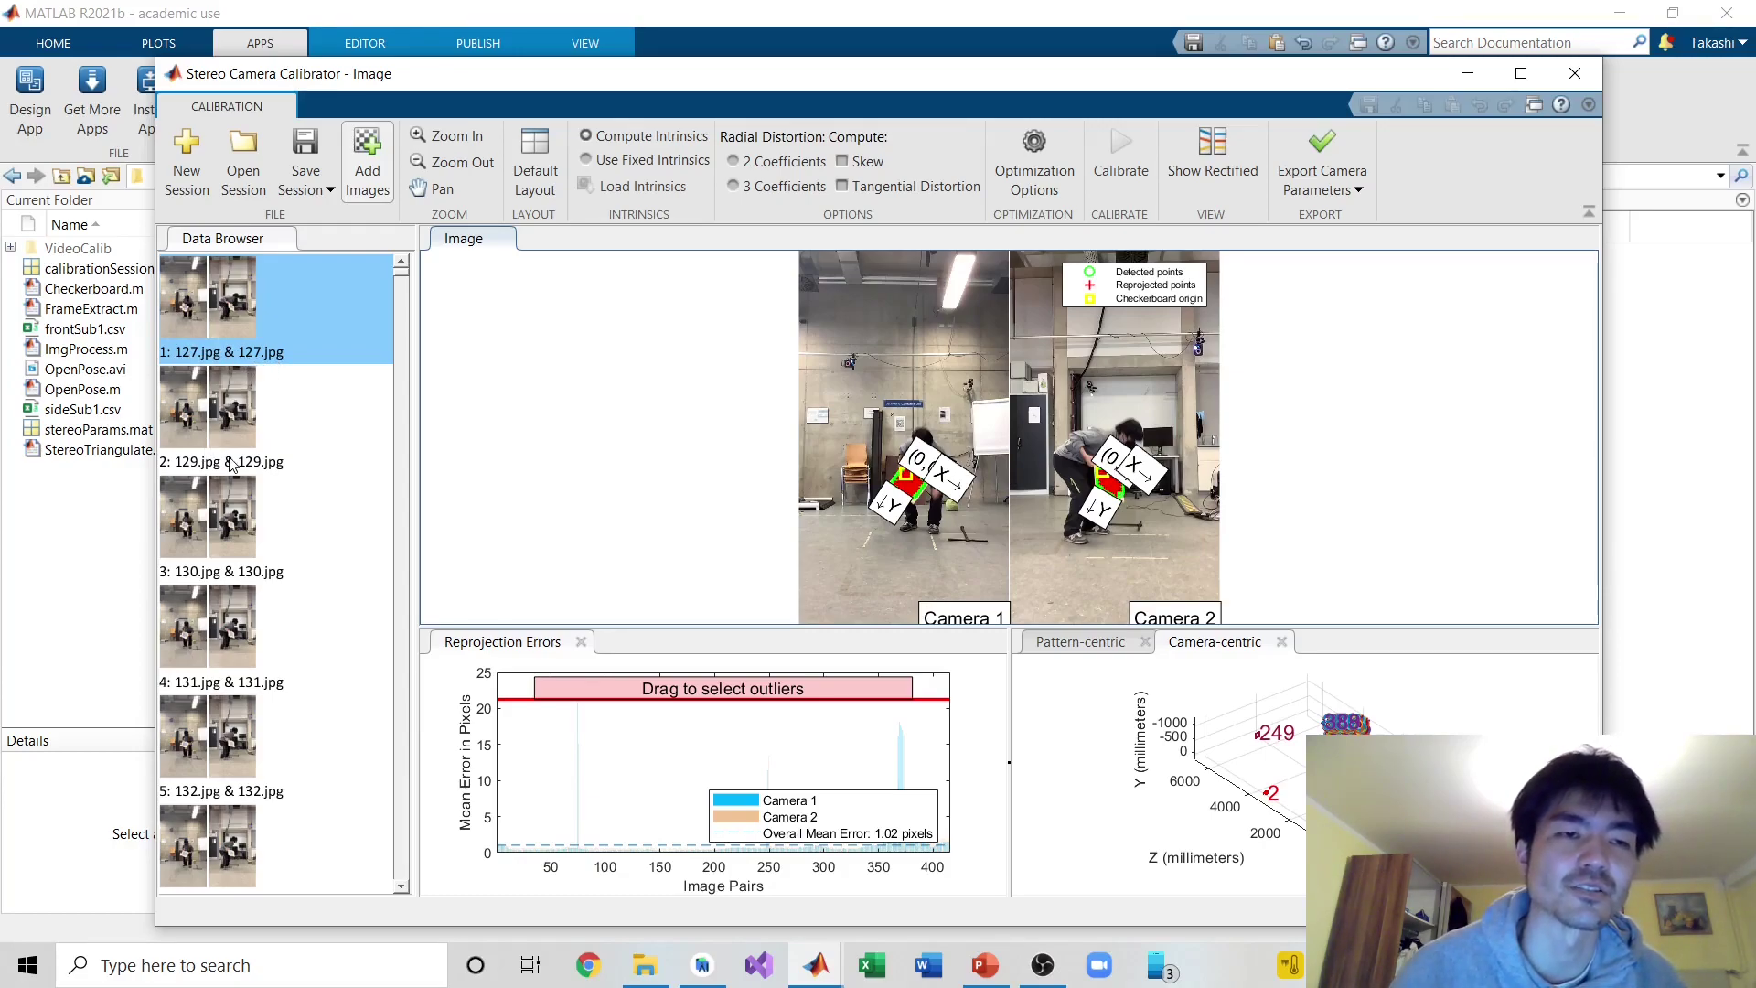
- Browse the loaded image pairs and zoom in on the checkerboard in the Camera 1 image of the first pair
scroll(231, 465, down, 15)
scroll(247, 503, up, 15)
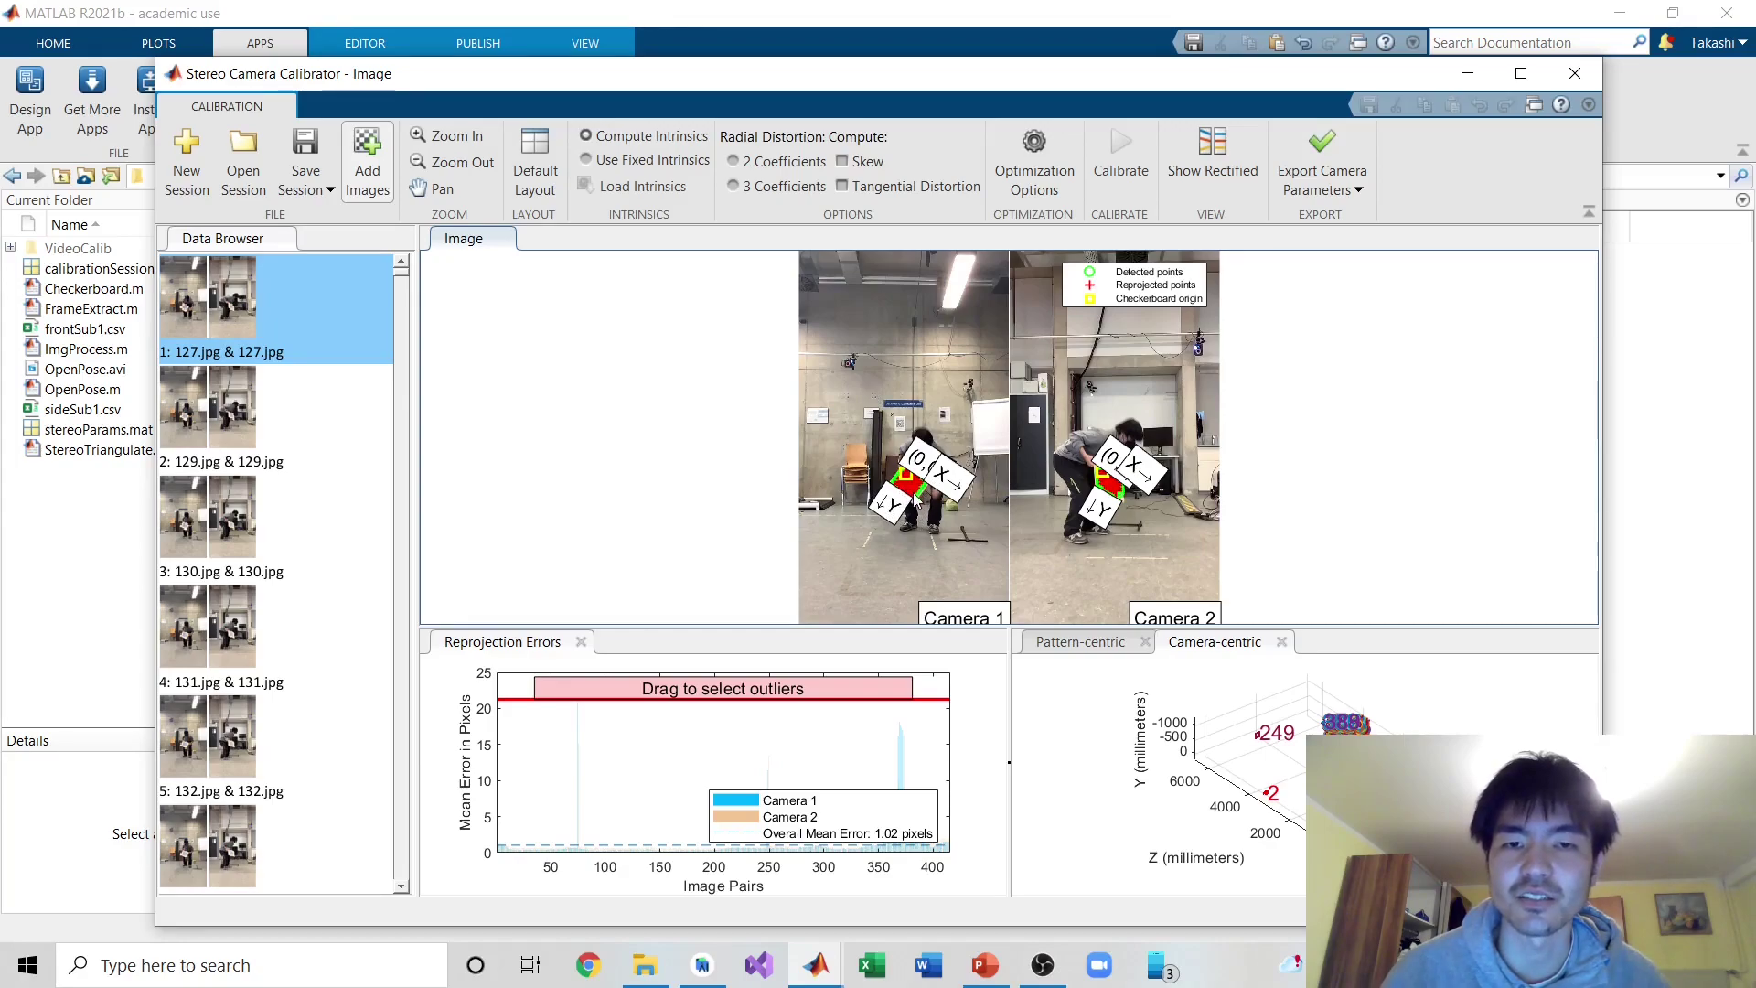
click(454, 135)
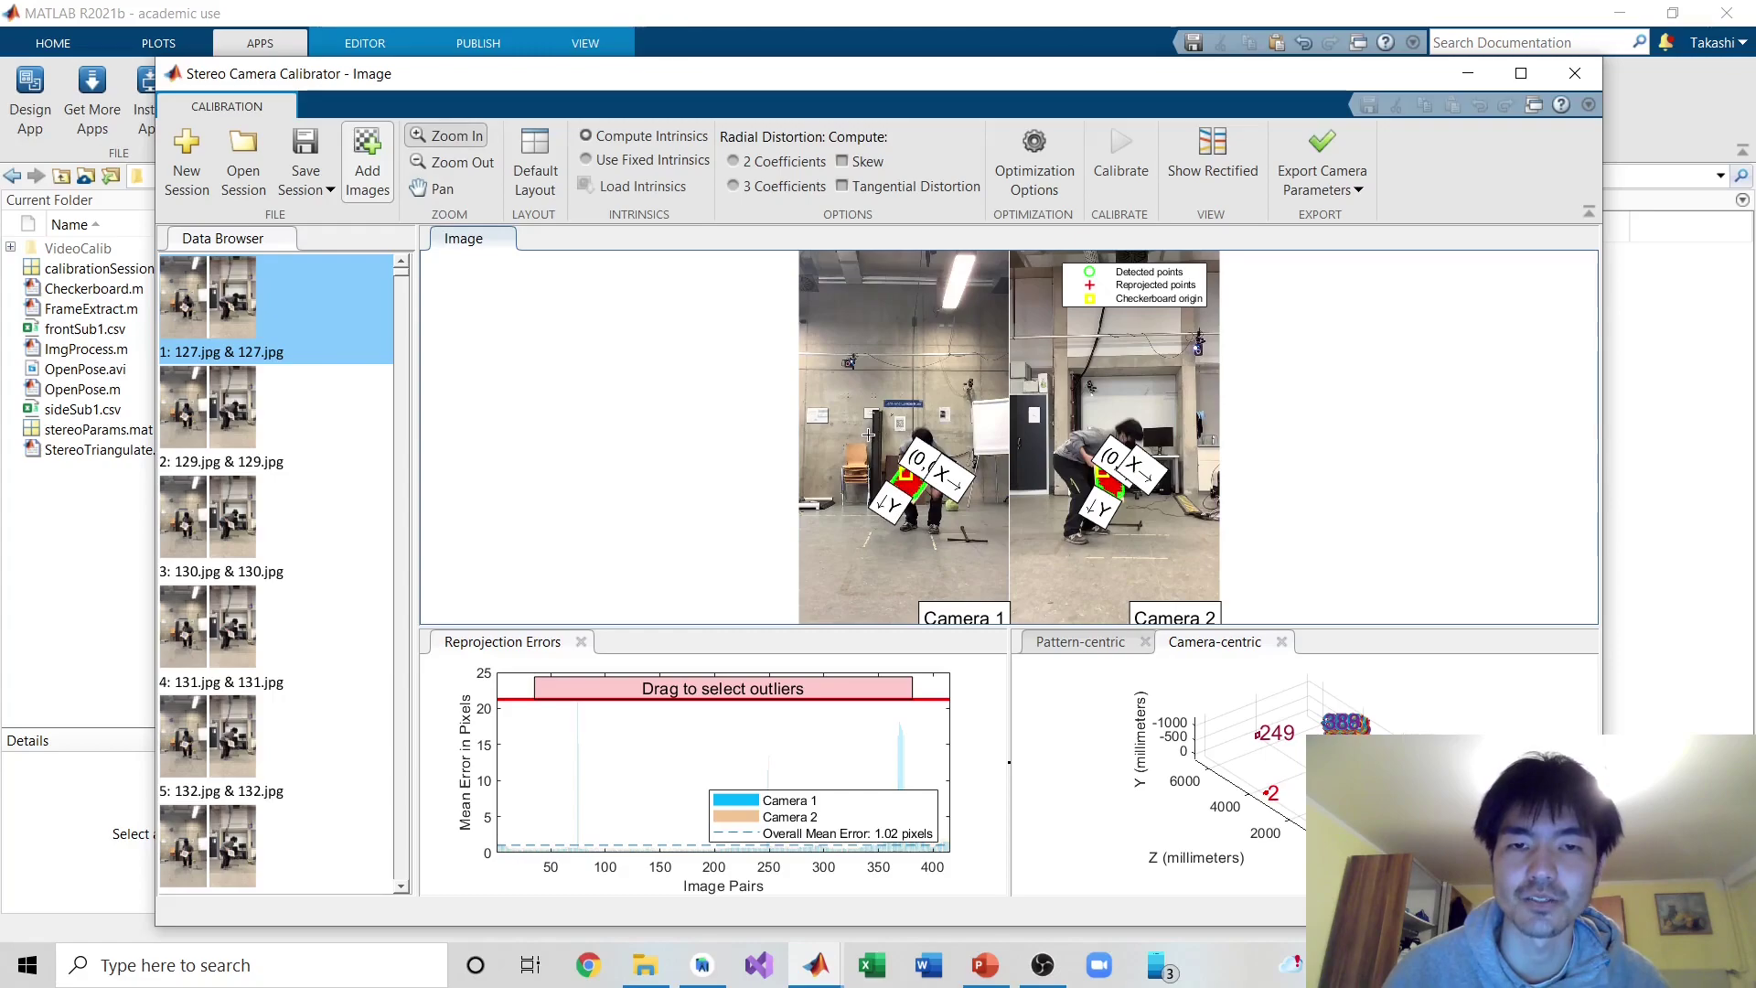
click(969, 545)
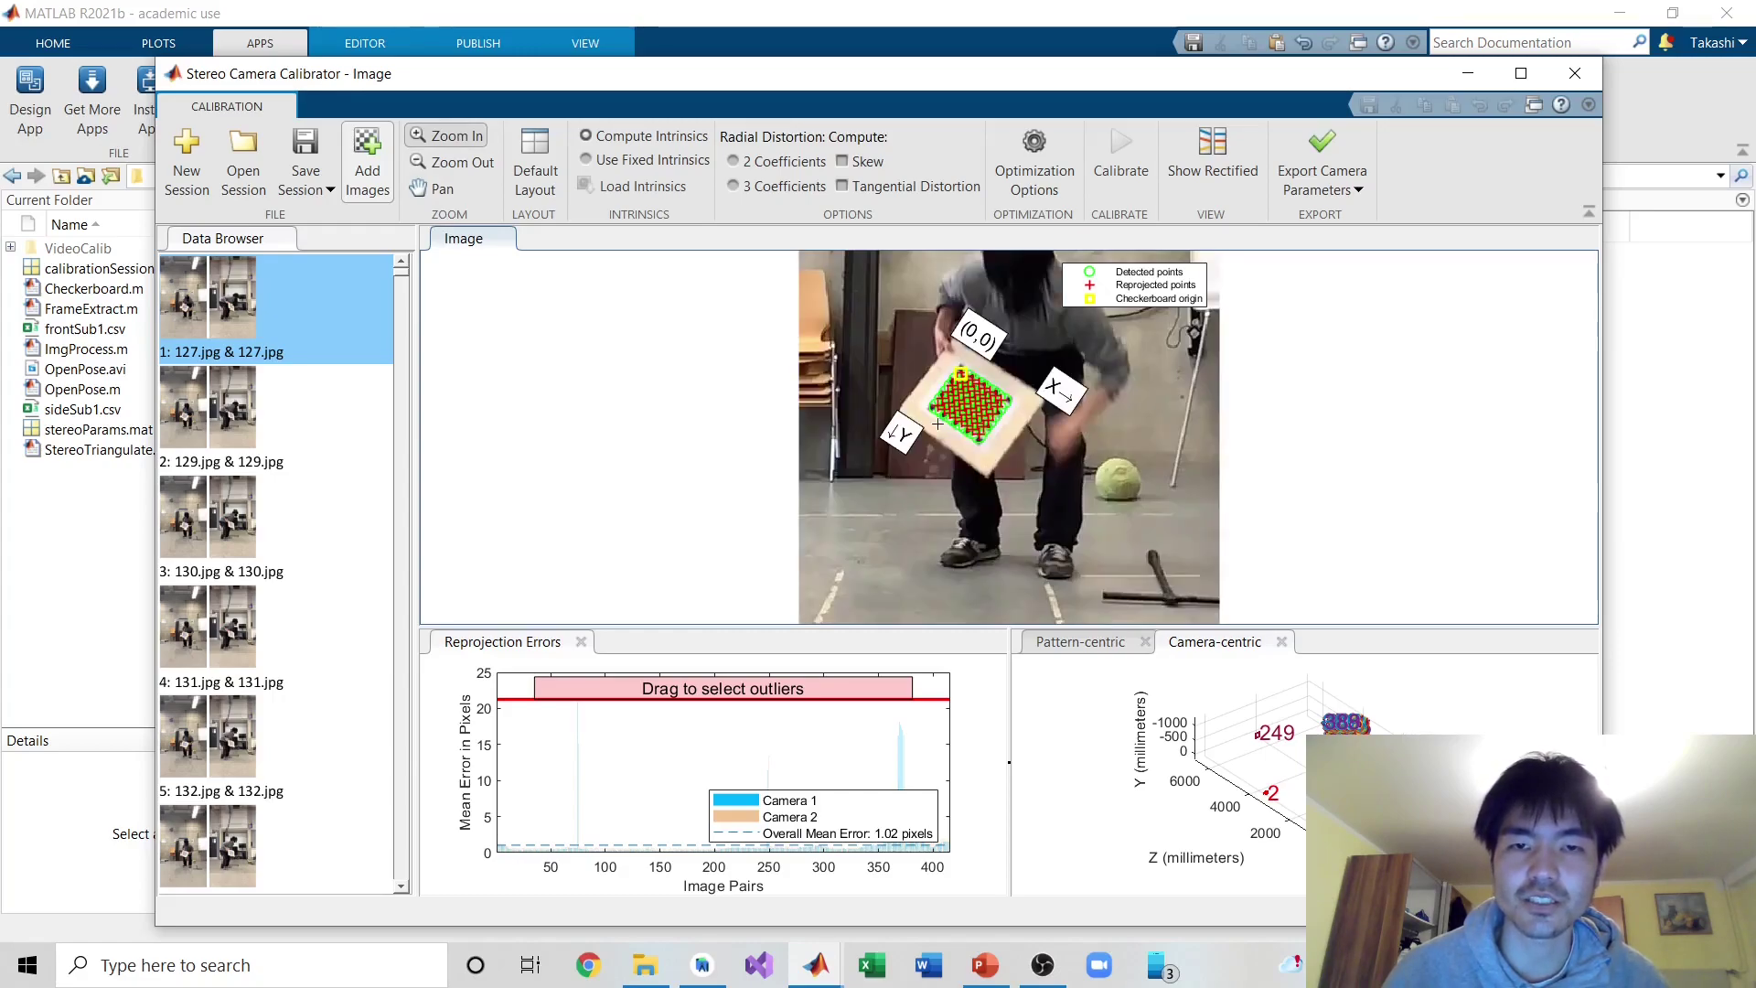
drag(860, 294, 1098, 490)
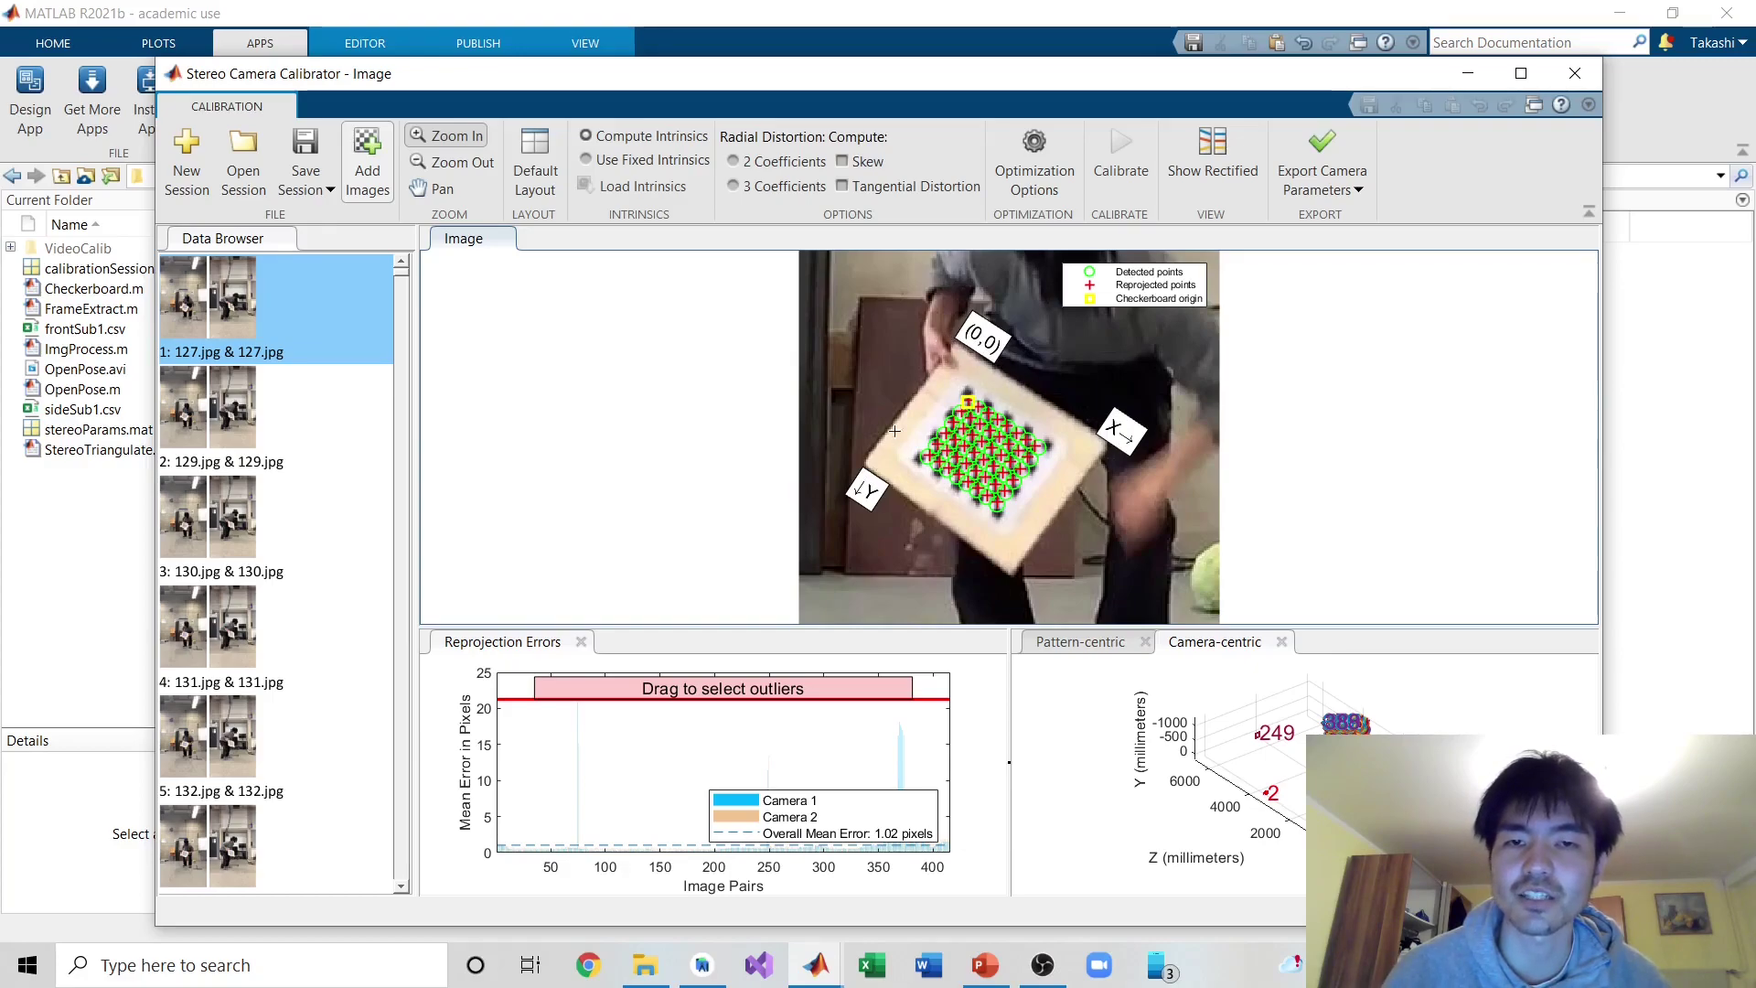
drag(921, 357, 1061, 574)
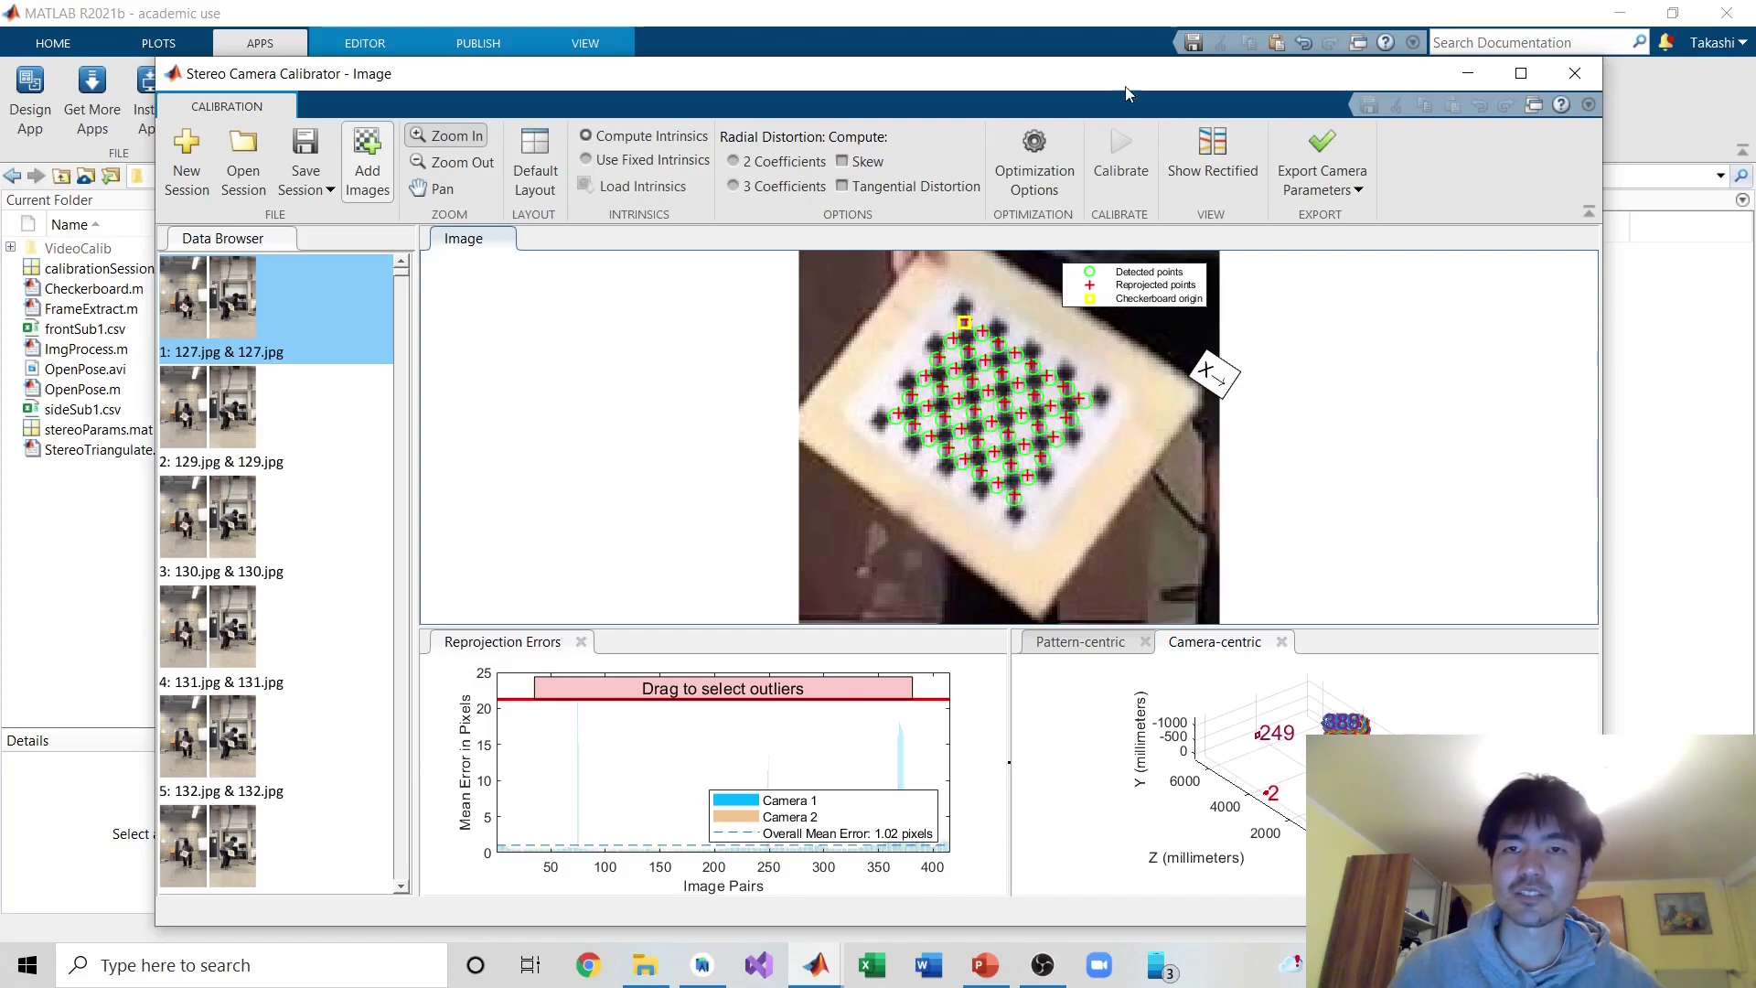
- Compare the pattern-centric and camera-centric 3D plots, moving the calibrator window aside and back for a full view
drag(1121, 78, 620, 84)
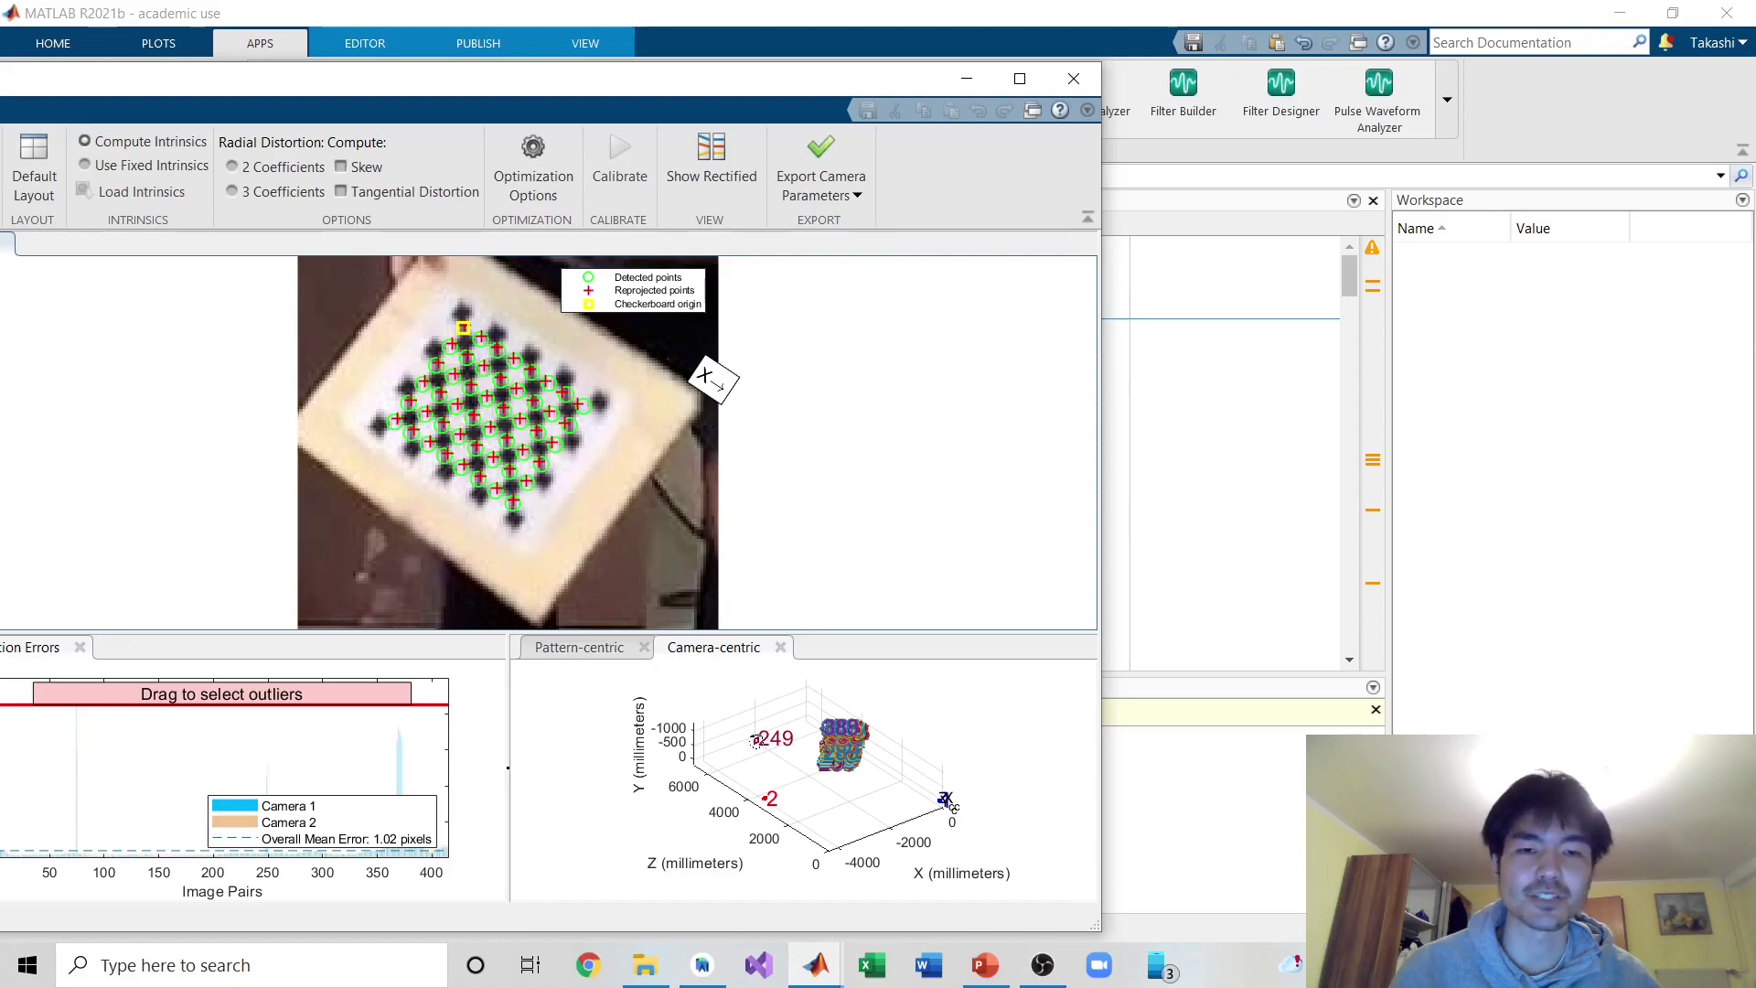
click(567, 653)
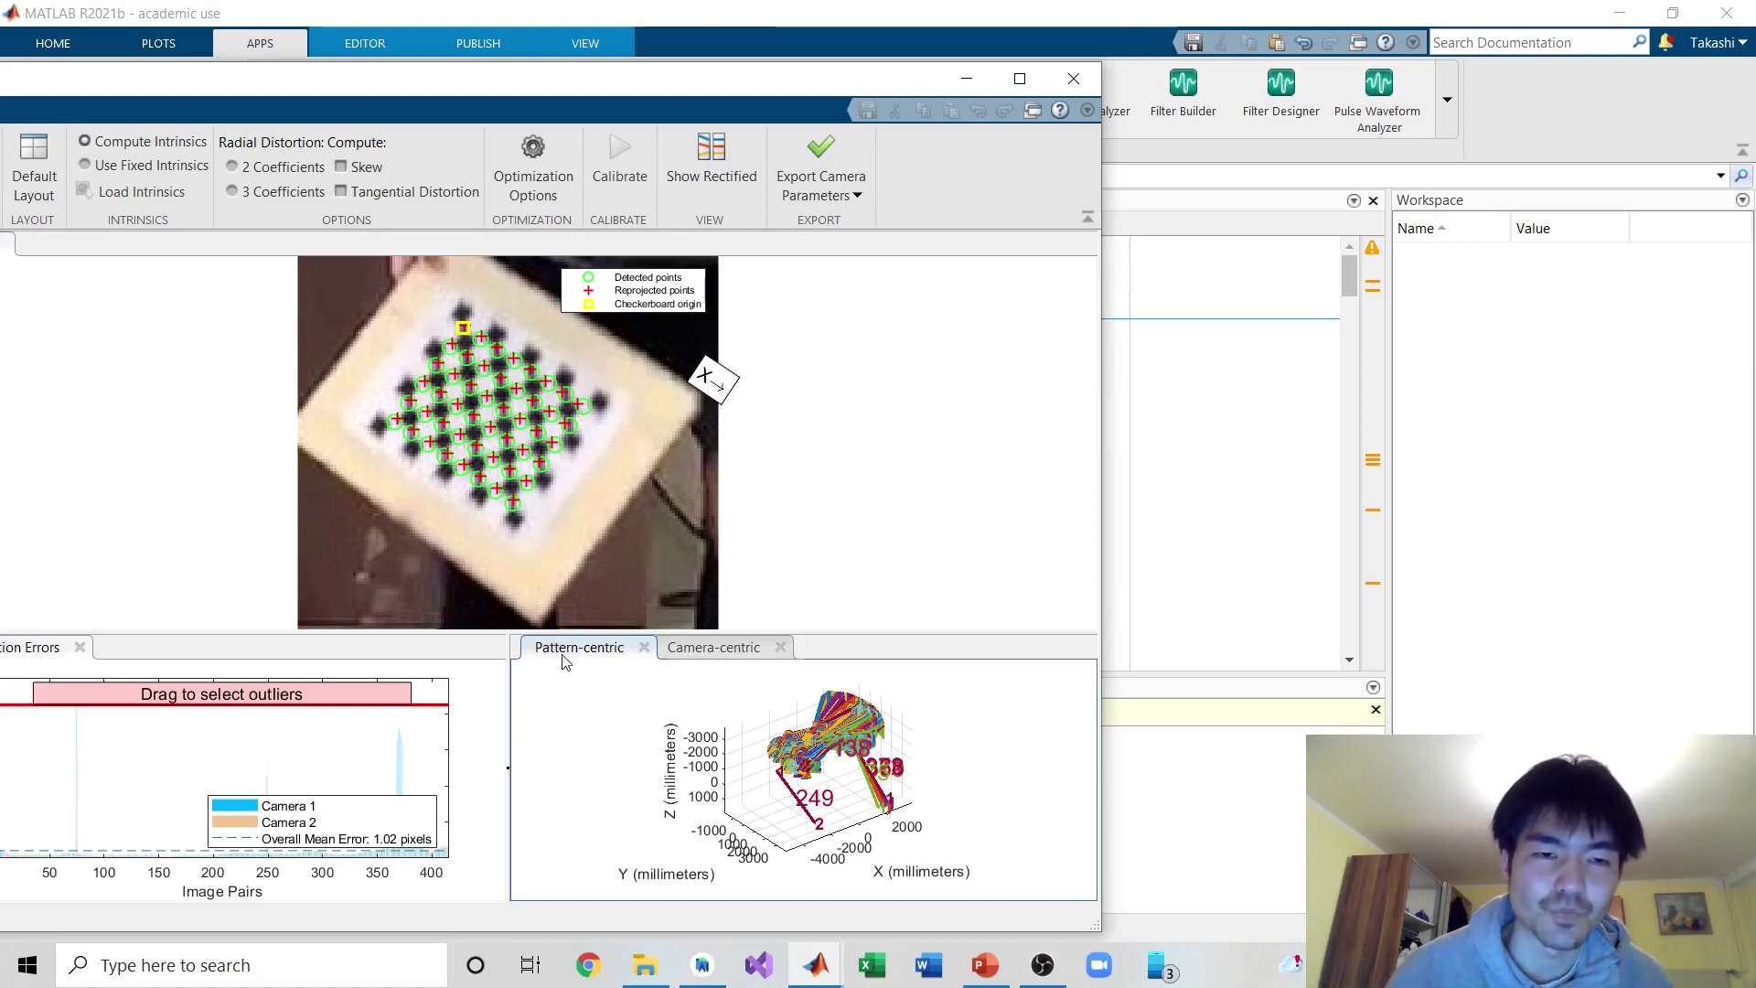
click(710, 649)
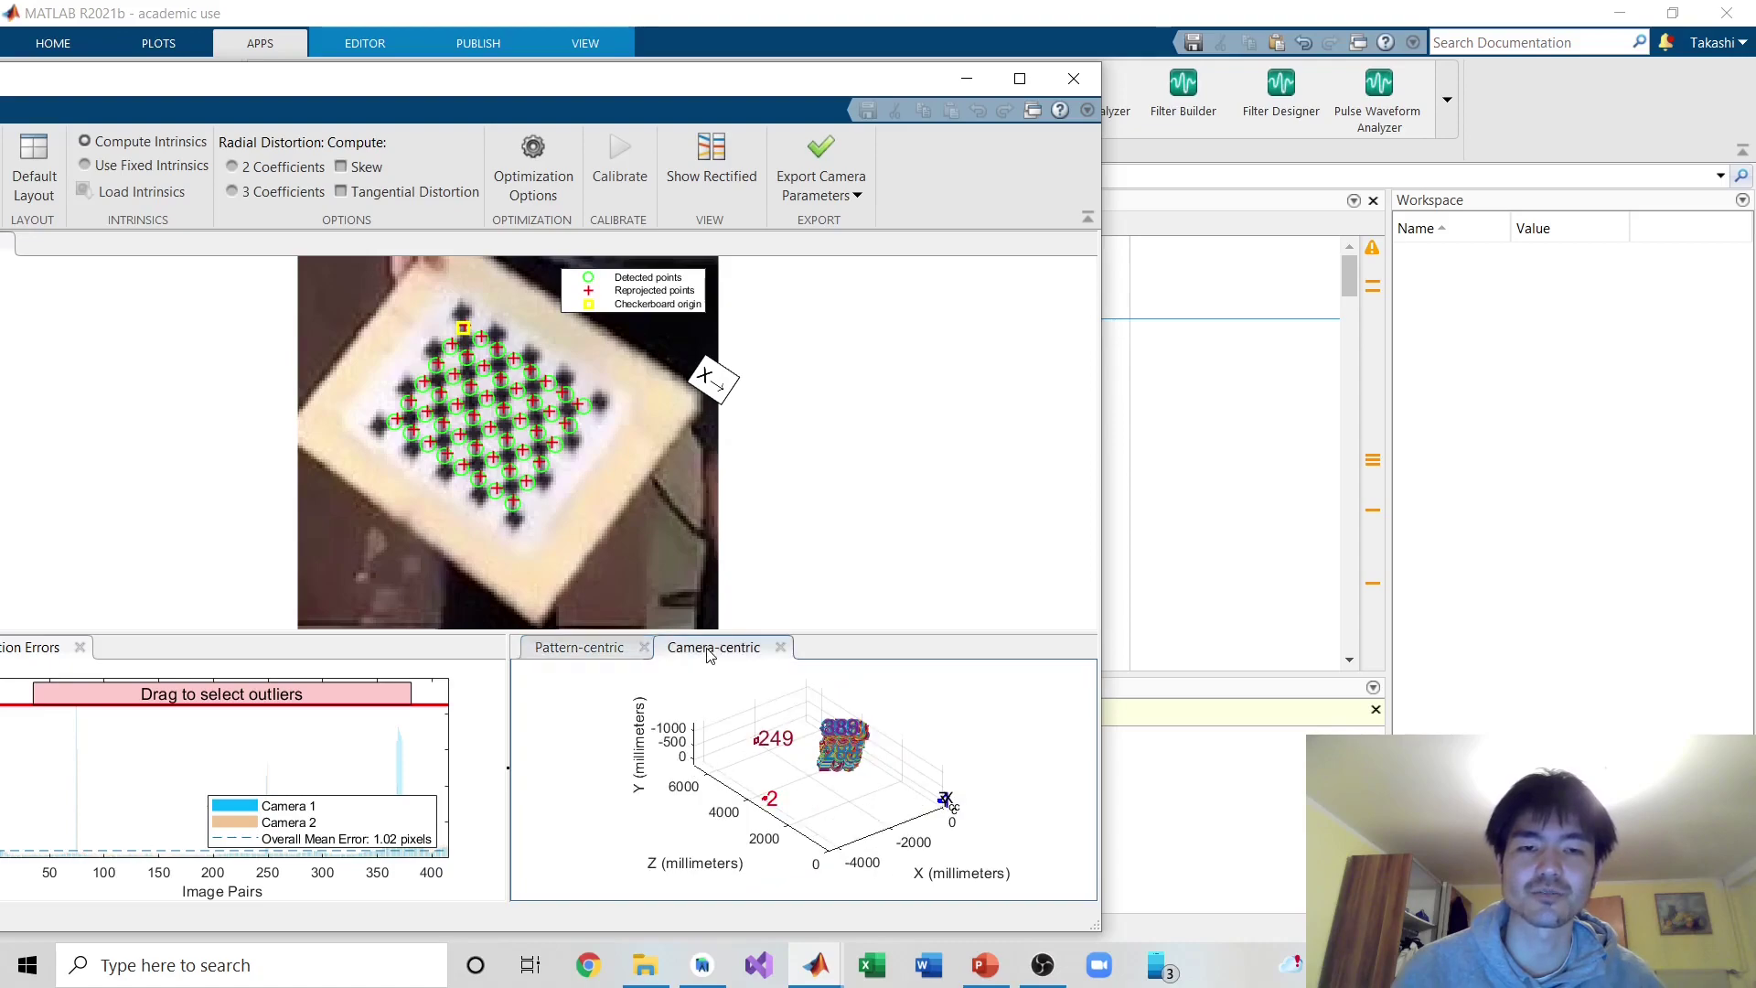
click(576, 651)
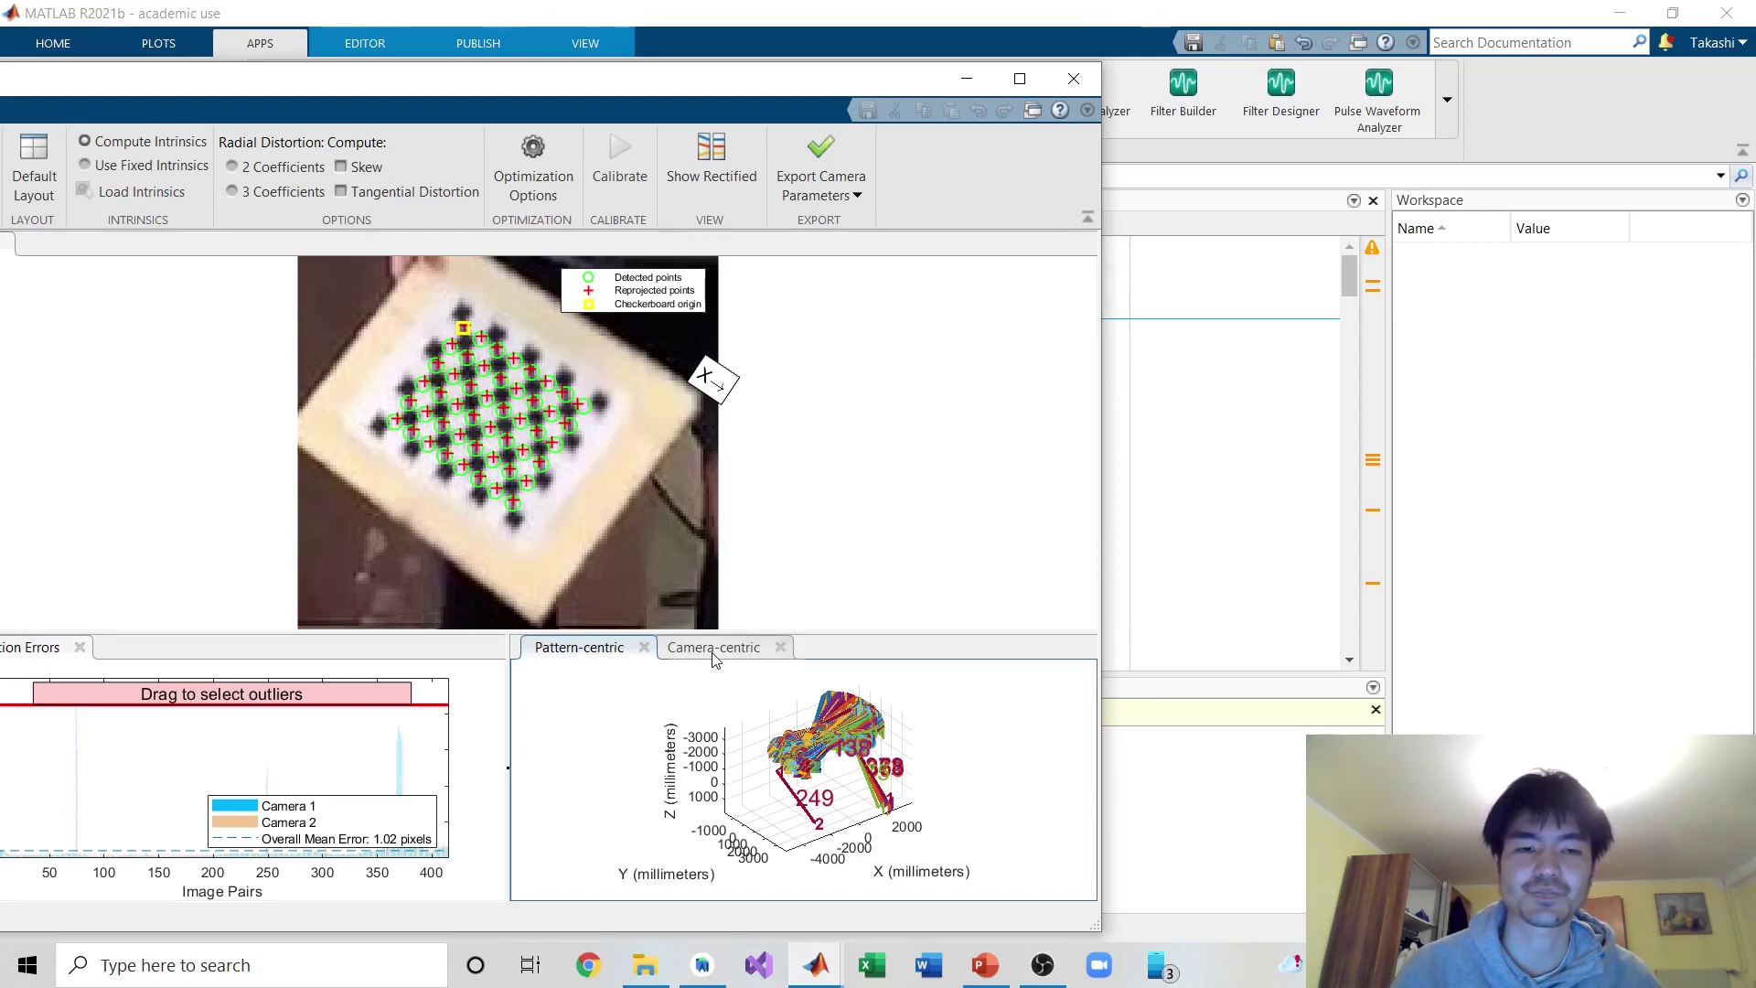
drag(538, 92, 1000, 84)
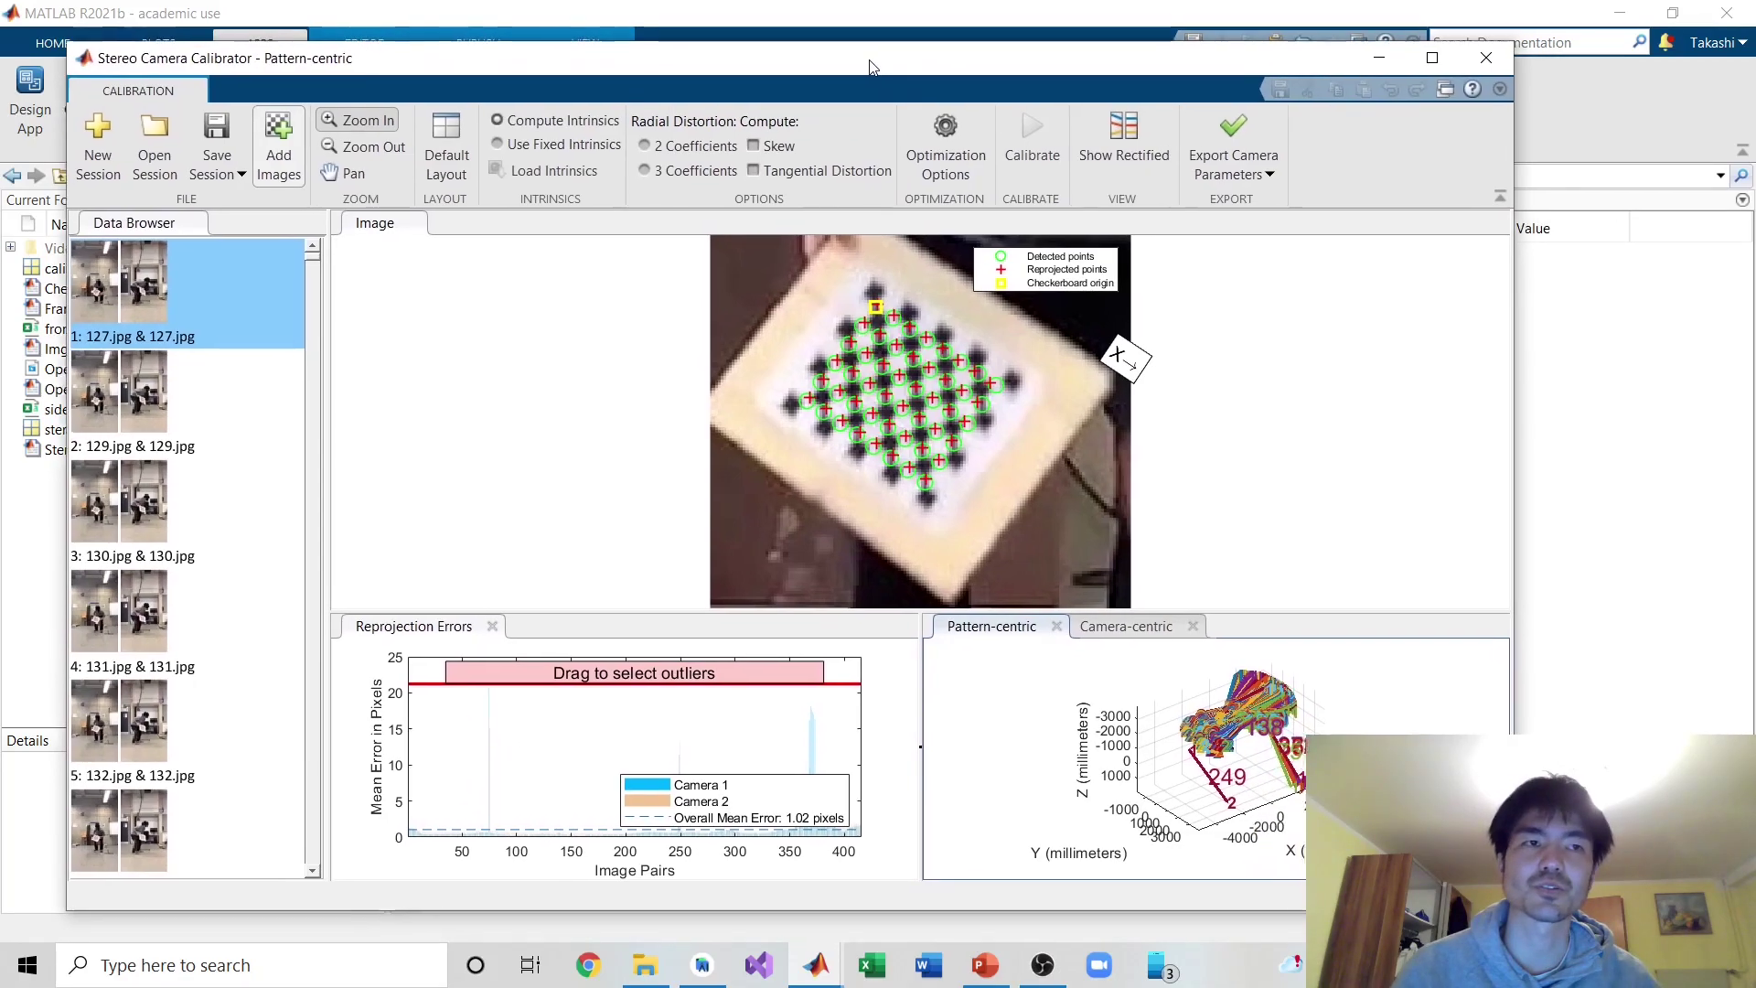
drag(922, 77, 867, 67)
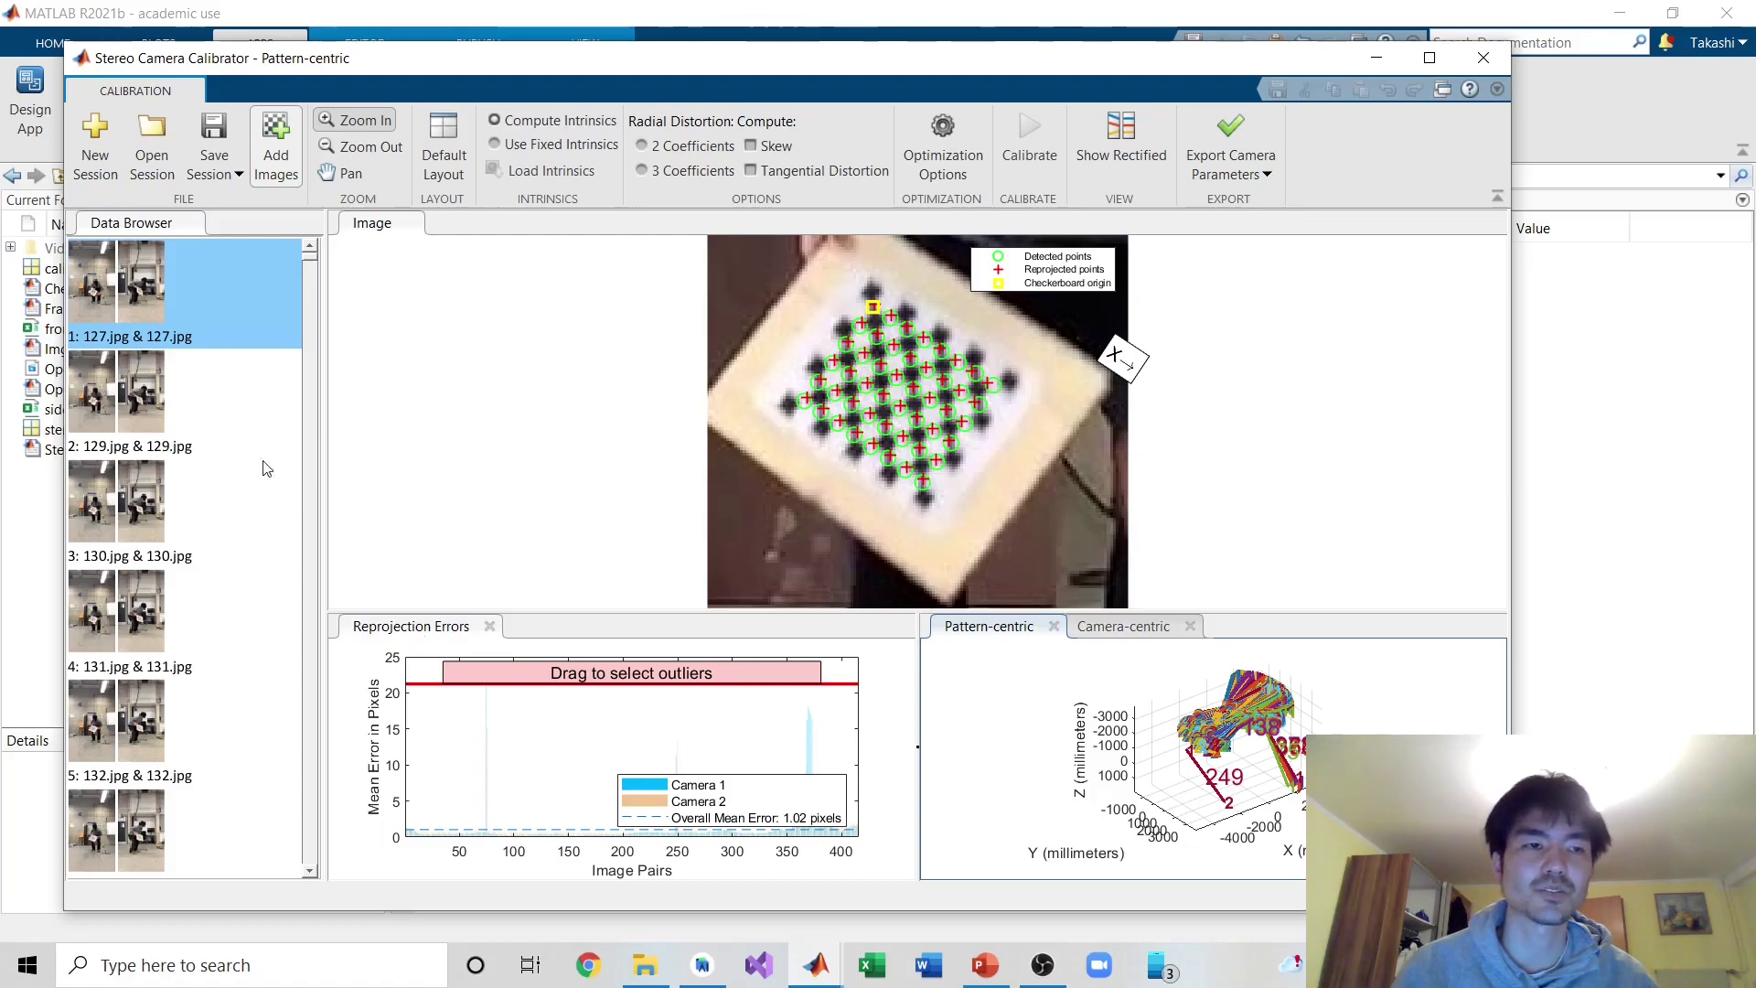
- View the second image pair, return to the first, and enlarge its Camera 1 checkerboard to examine the detected and reprojected points
click(97, 407)
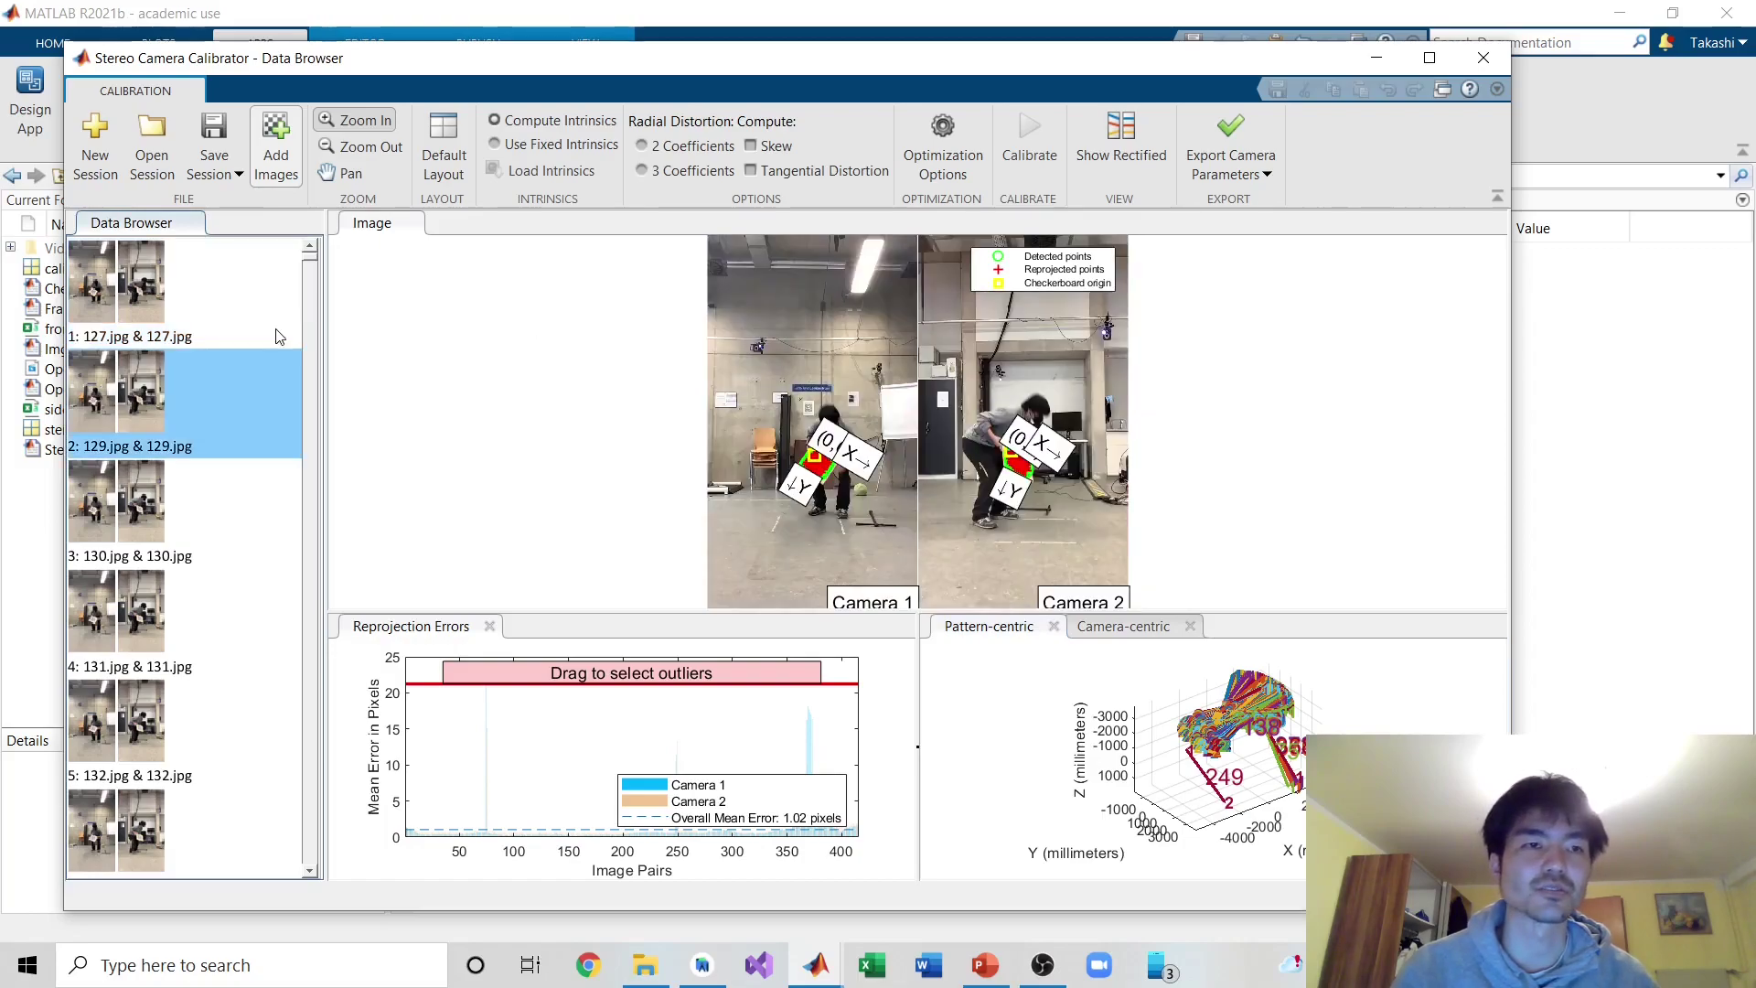
click(98, 288)
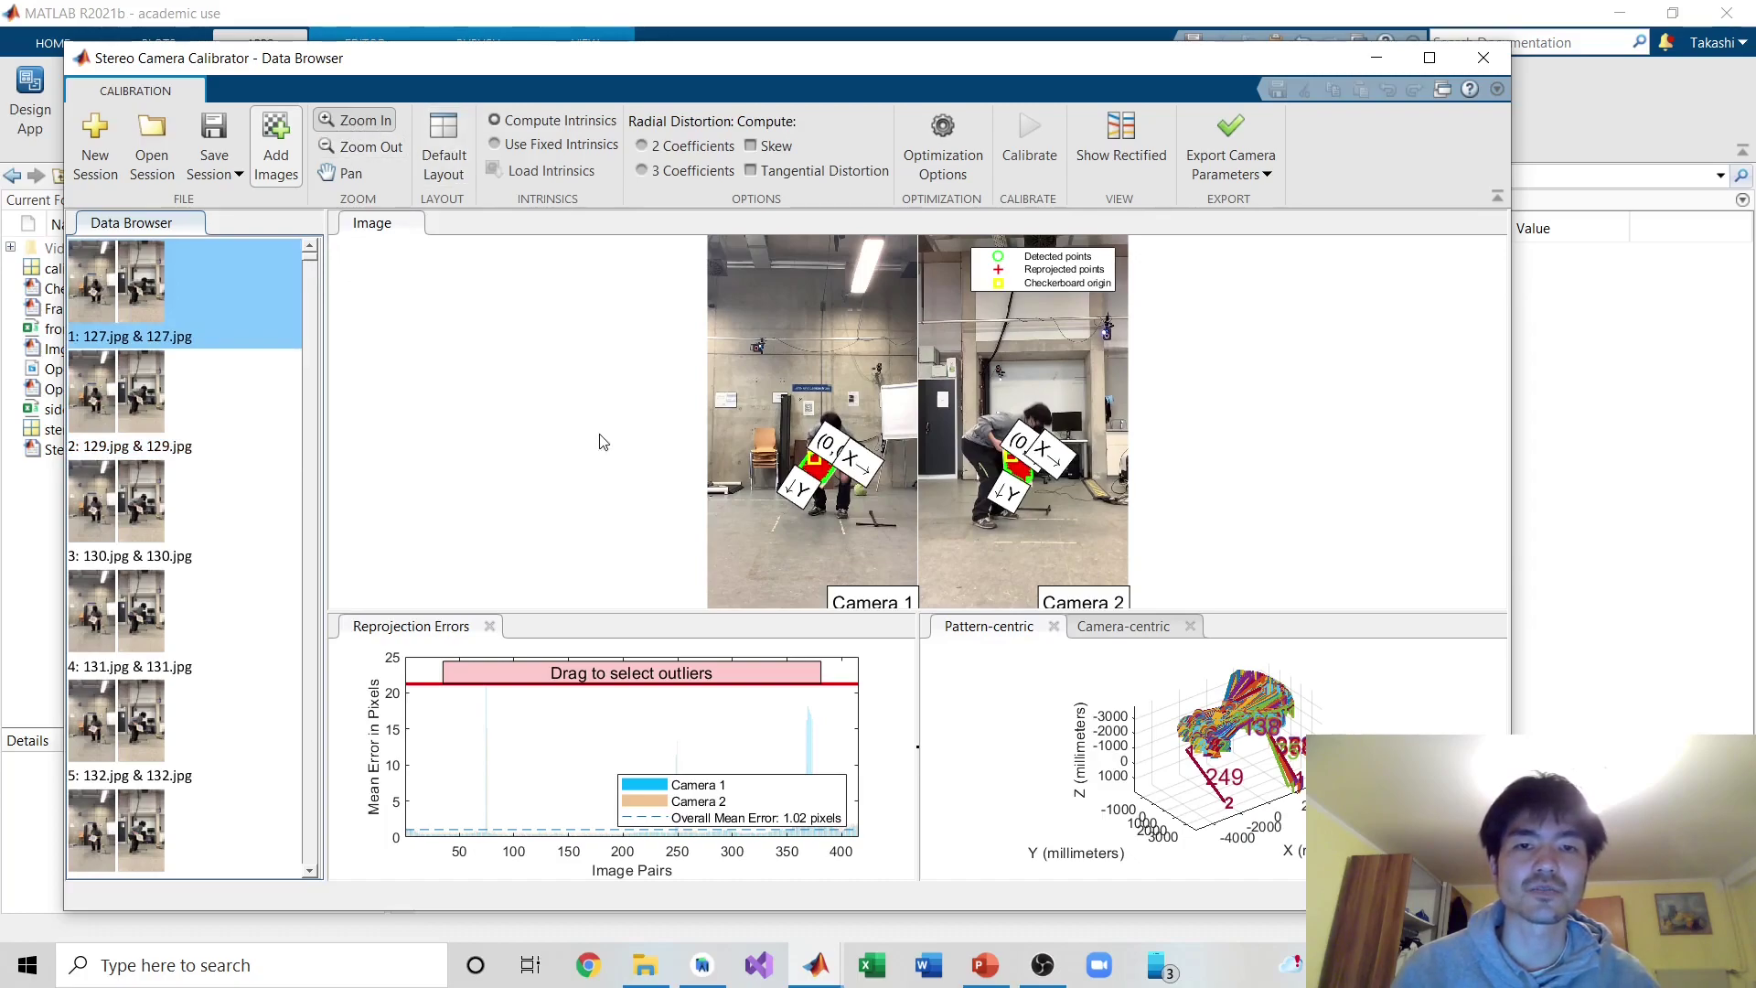
click(785, 419)
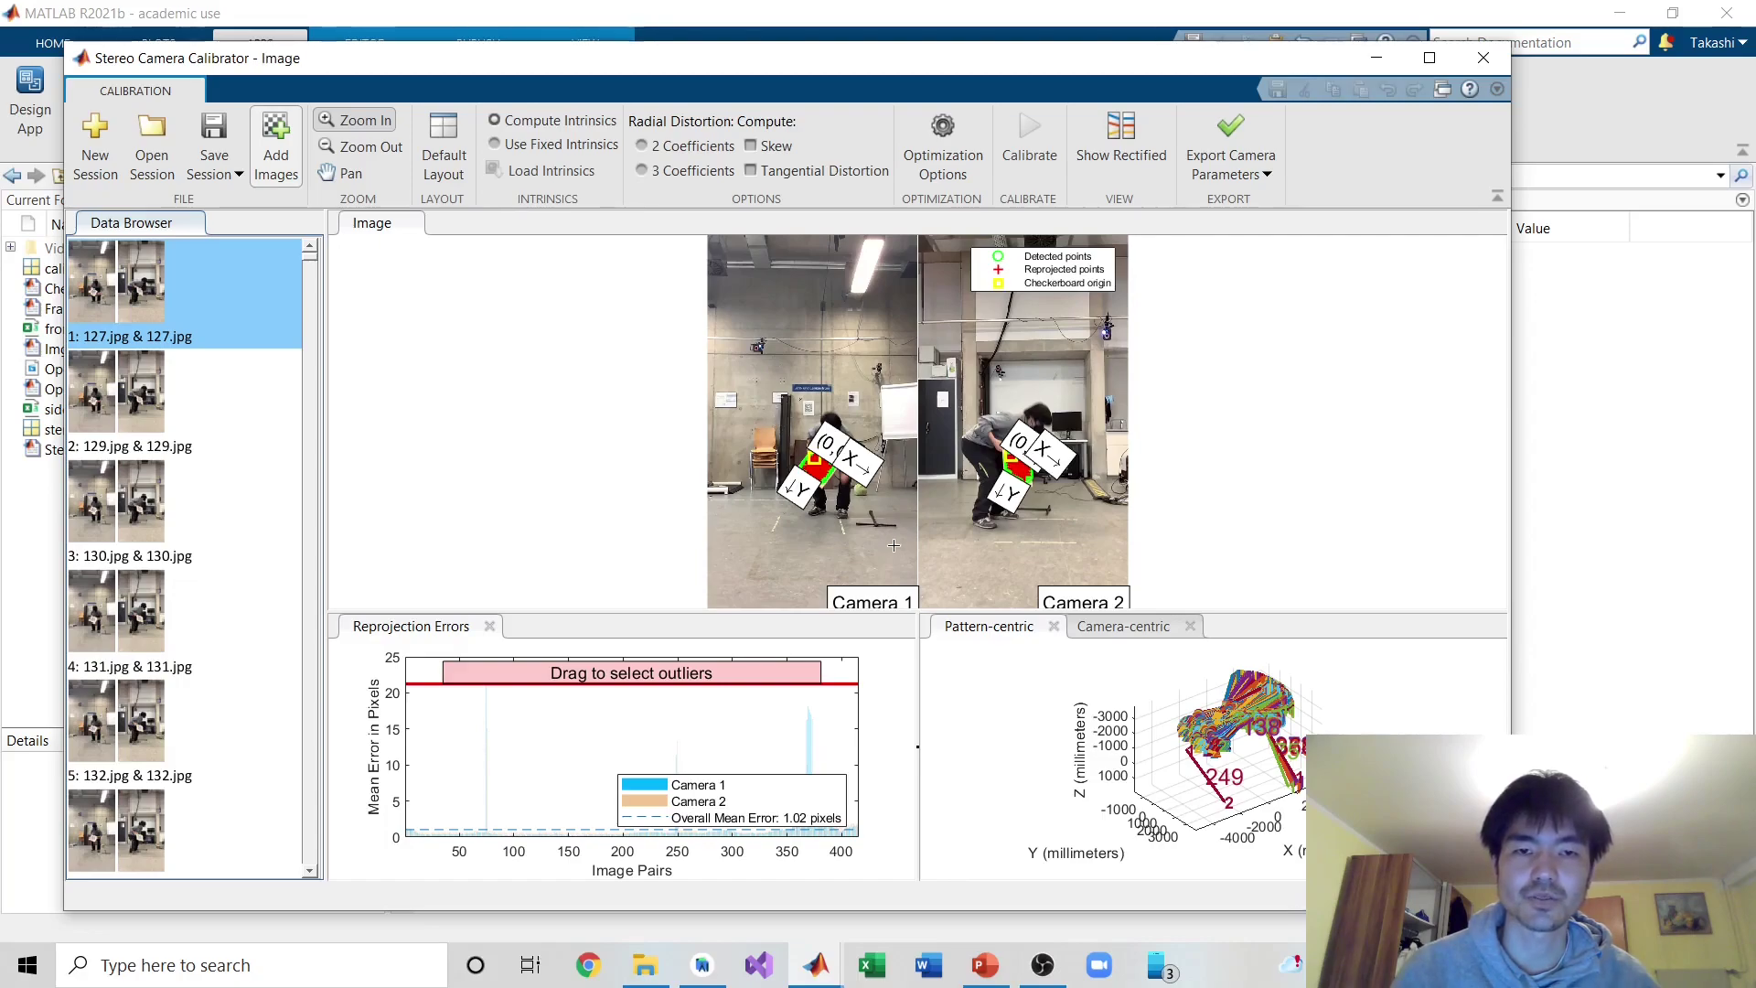
click(894, 546)
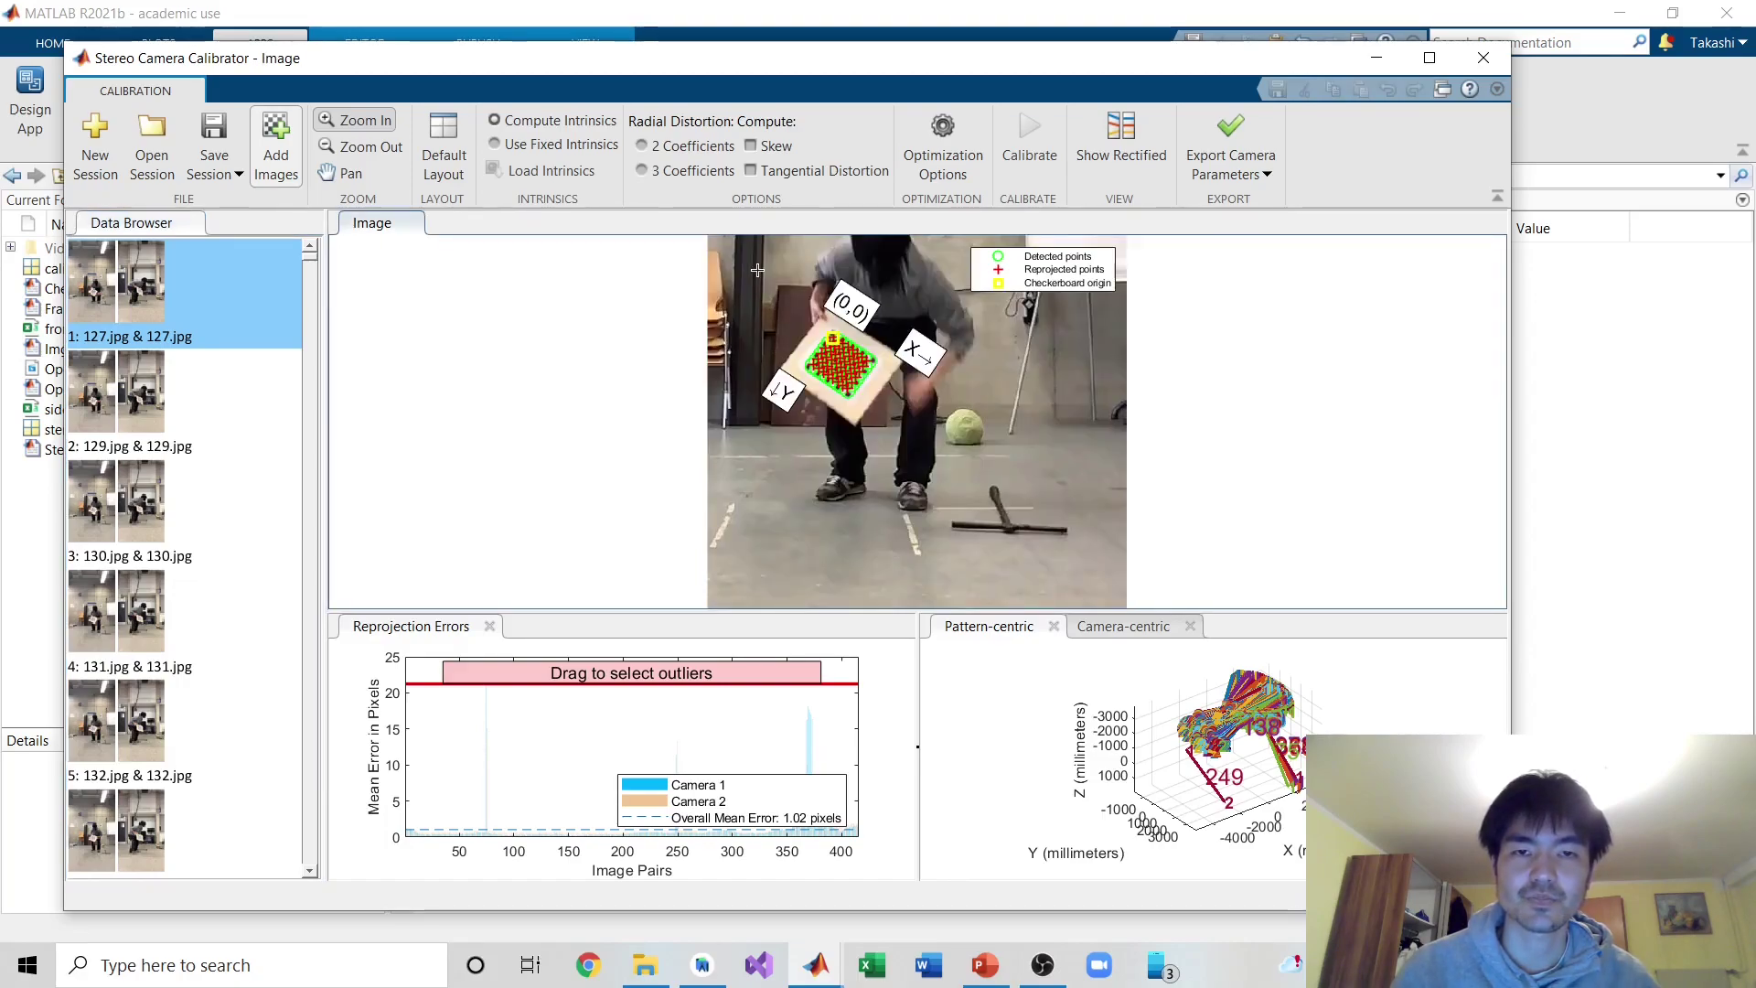
click(841, 362)
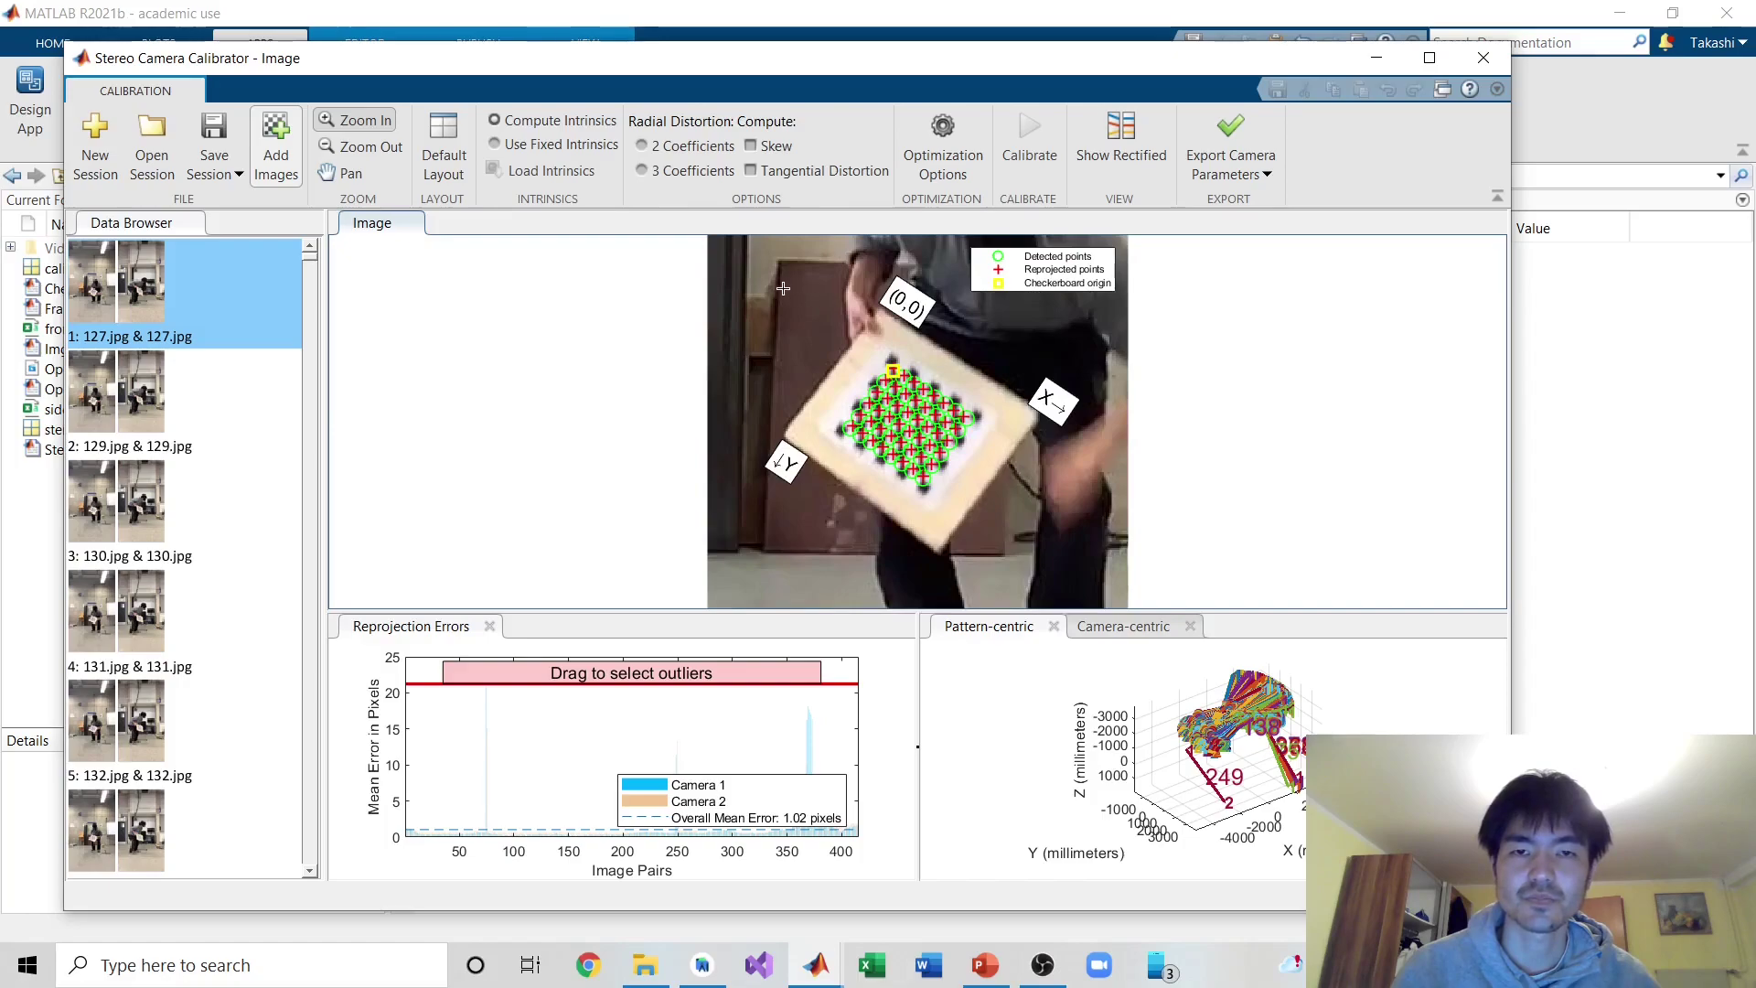
click(1006, 546)
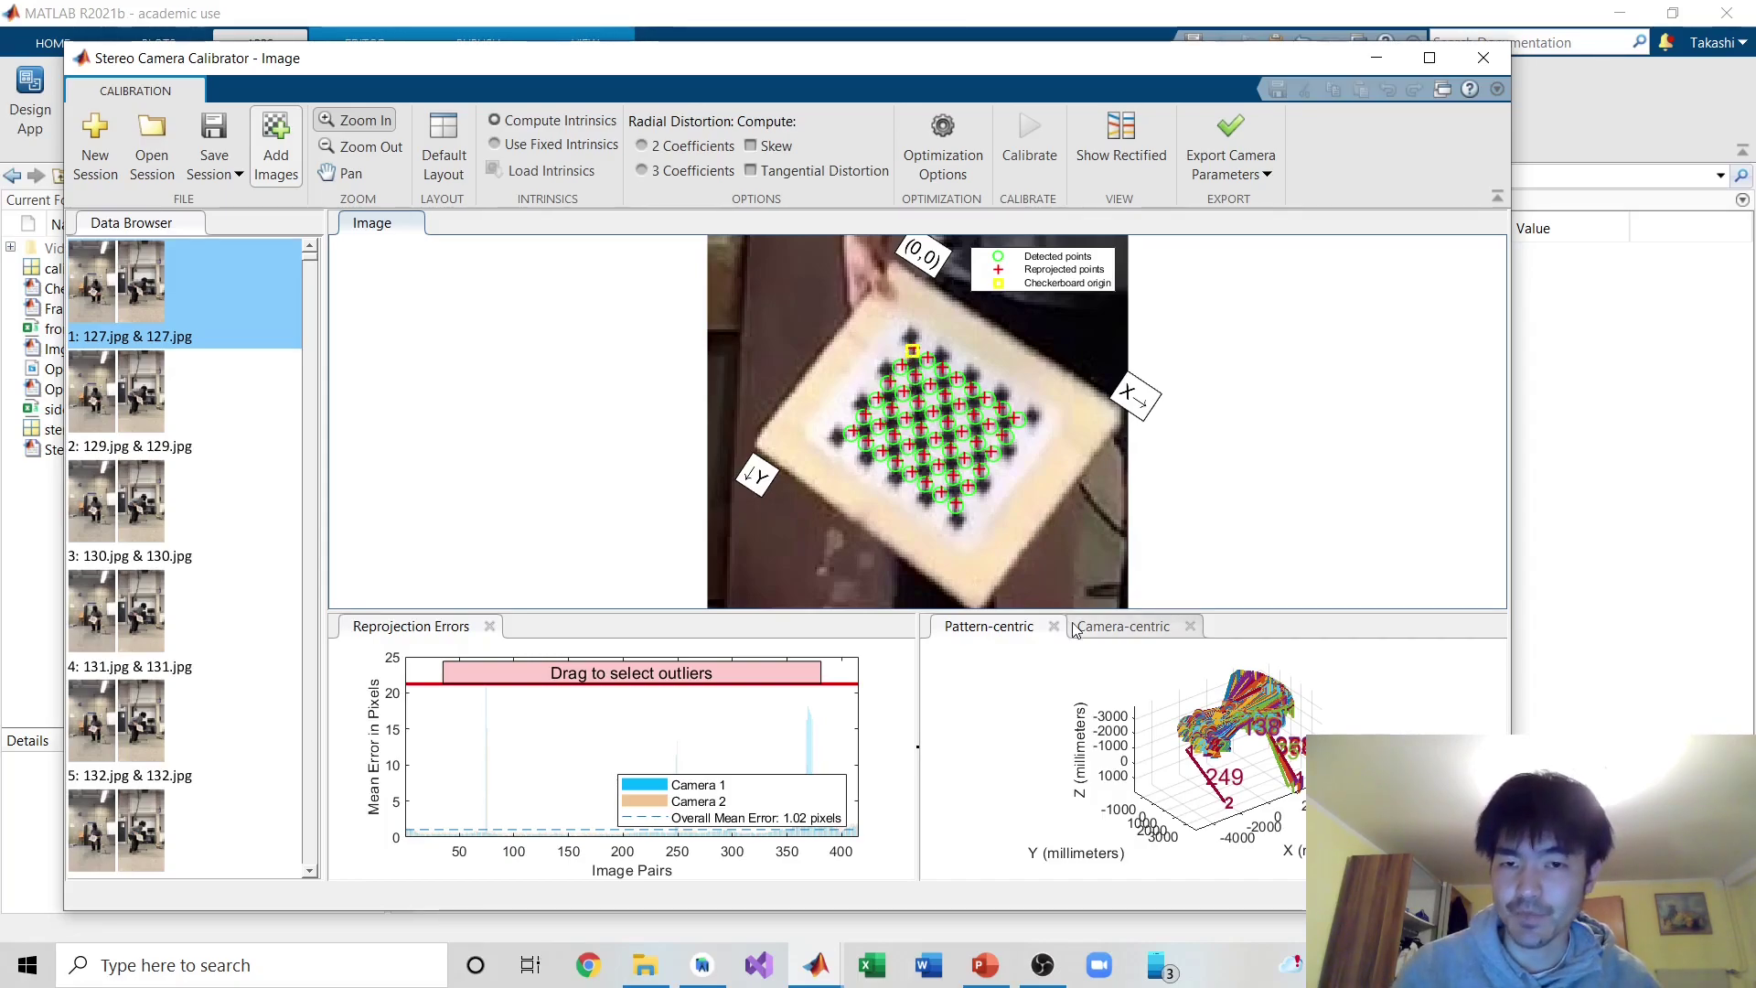
- Show the camera-centric plot and lower the reprojection-error outlier threshold to about 1 pixel, selecting the image pairs in the list
click(1115, 633)
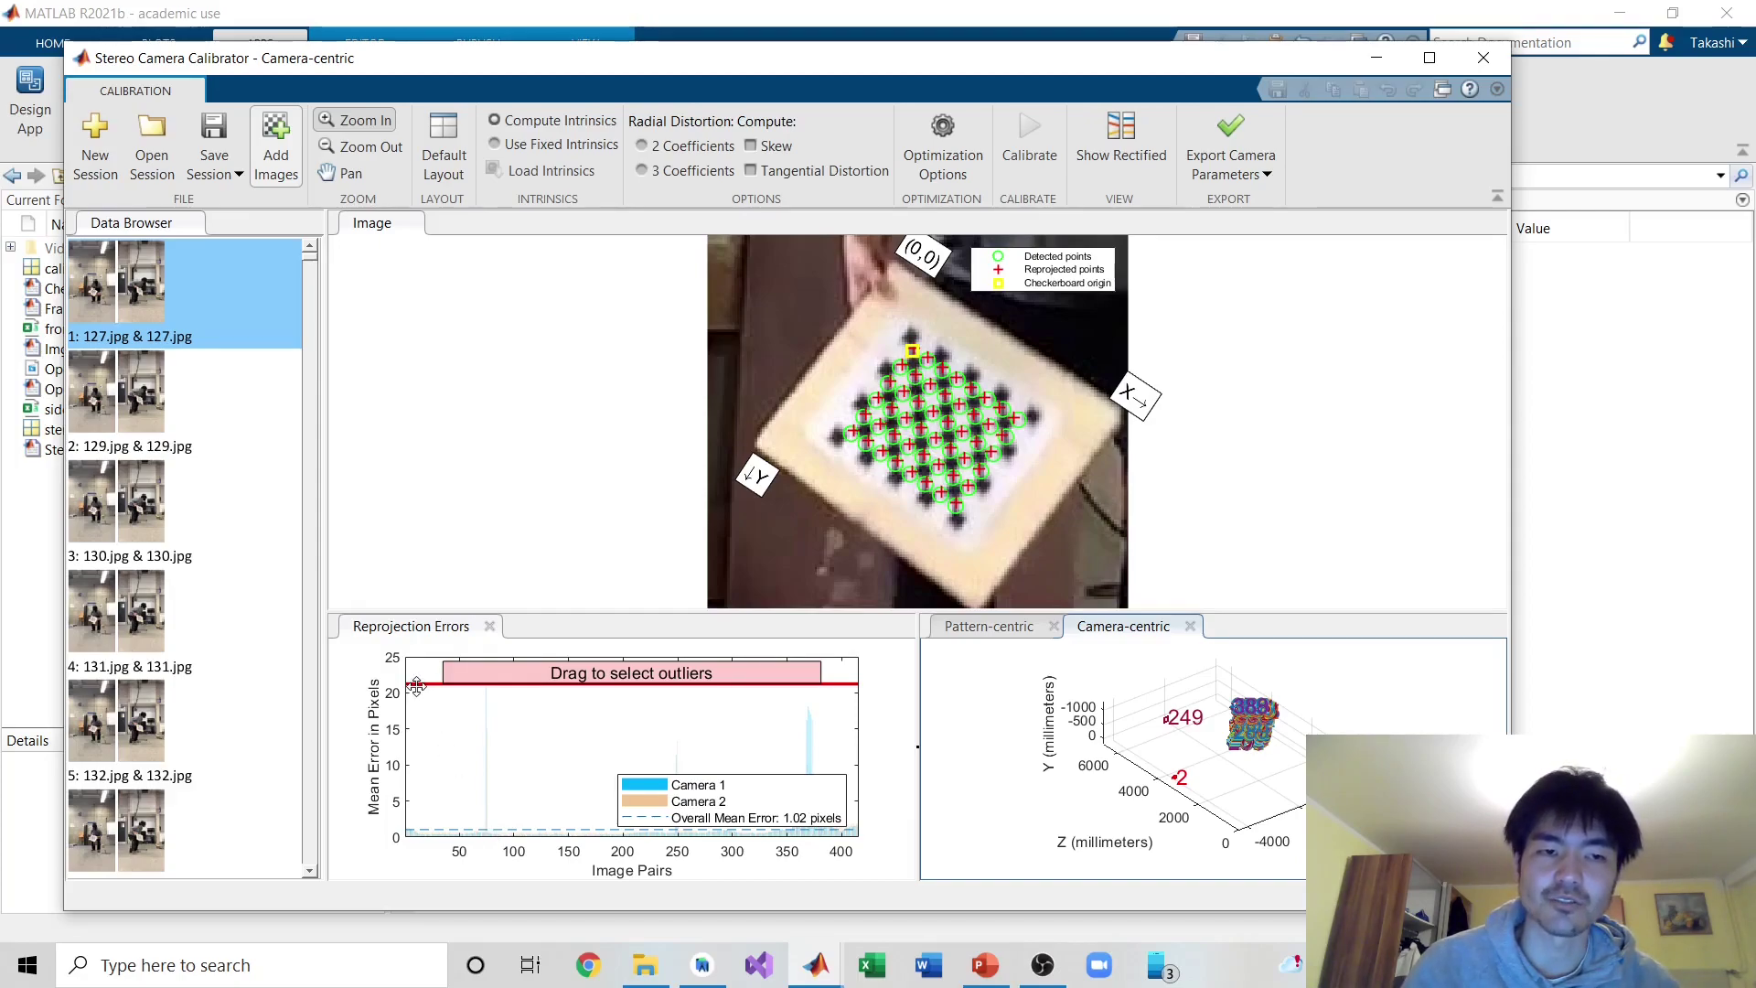
drag(416, 686, 416, 835)
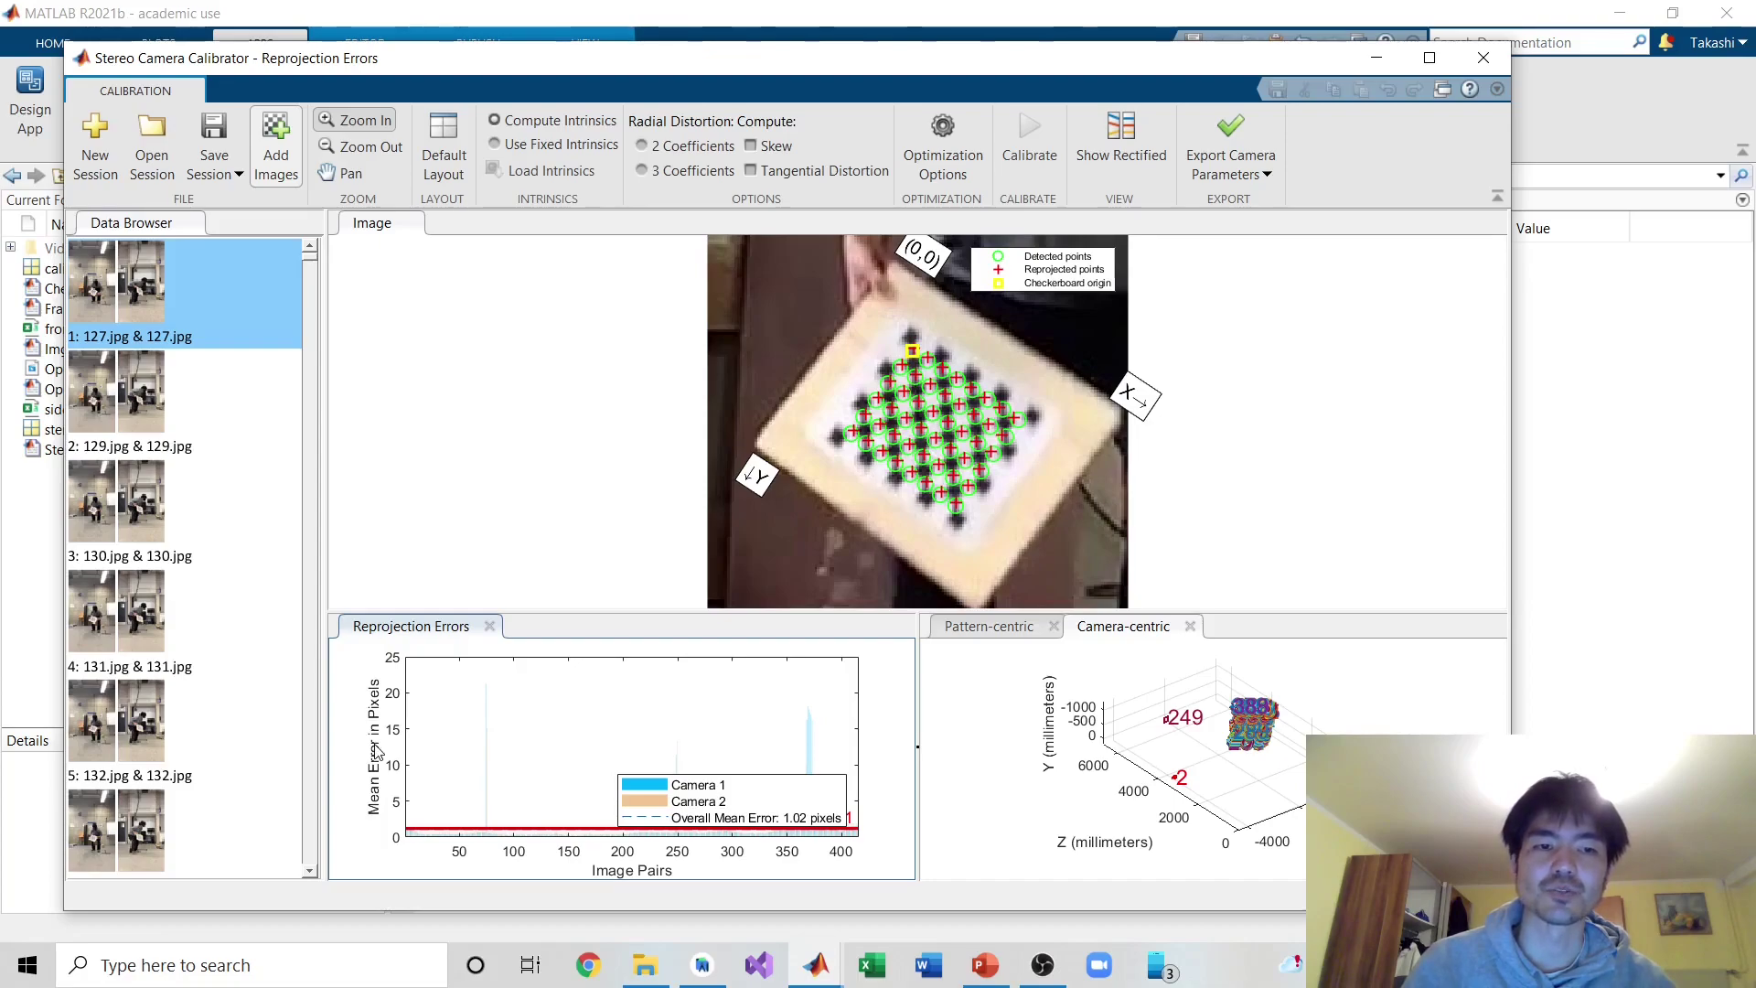
key(ctrl+a)
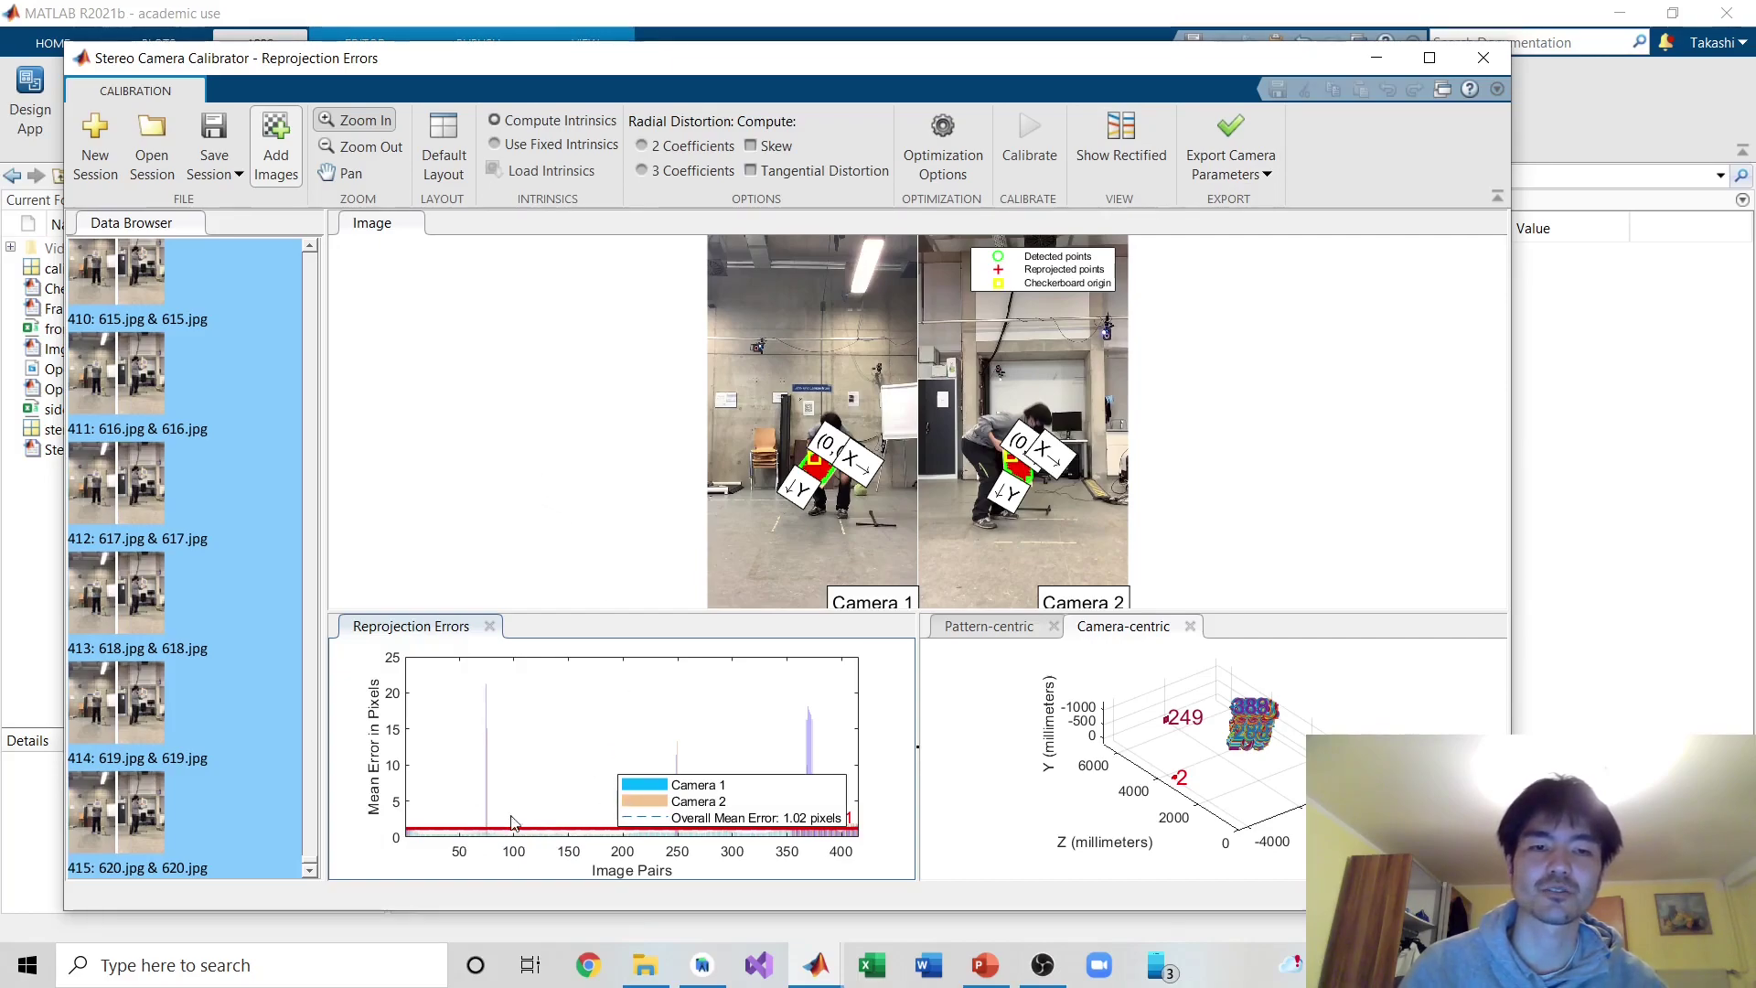
- Export the camera parameters to the workspace as stereoParams, without exporting the estimation errors
click(1263, 173)
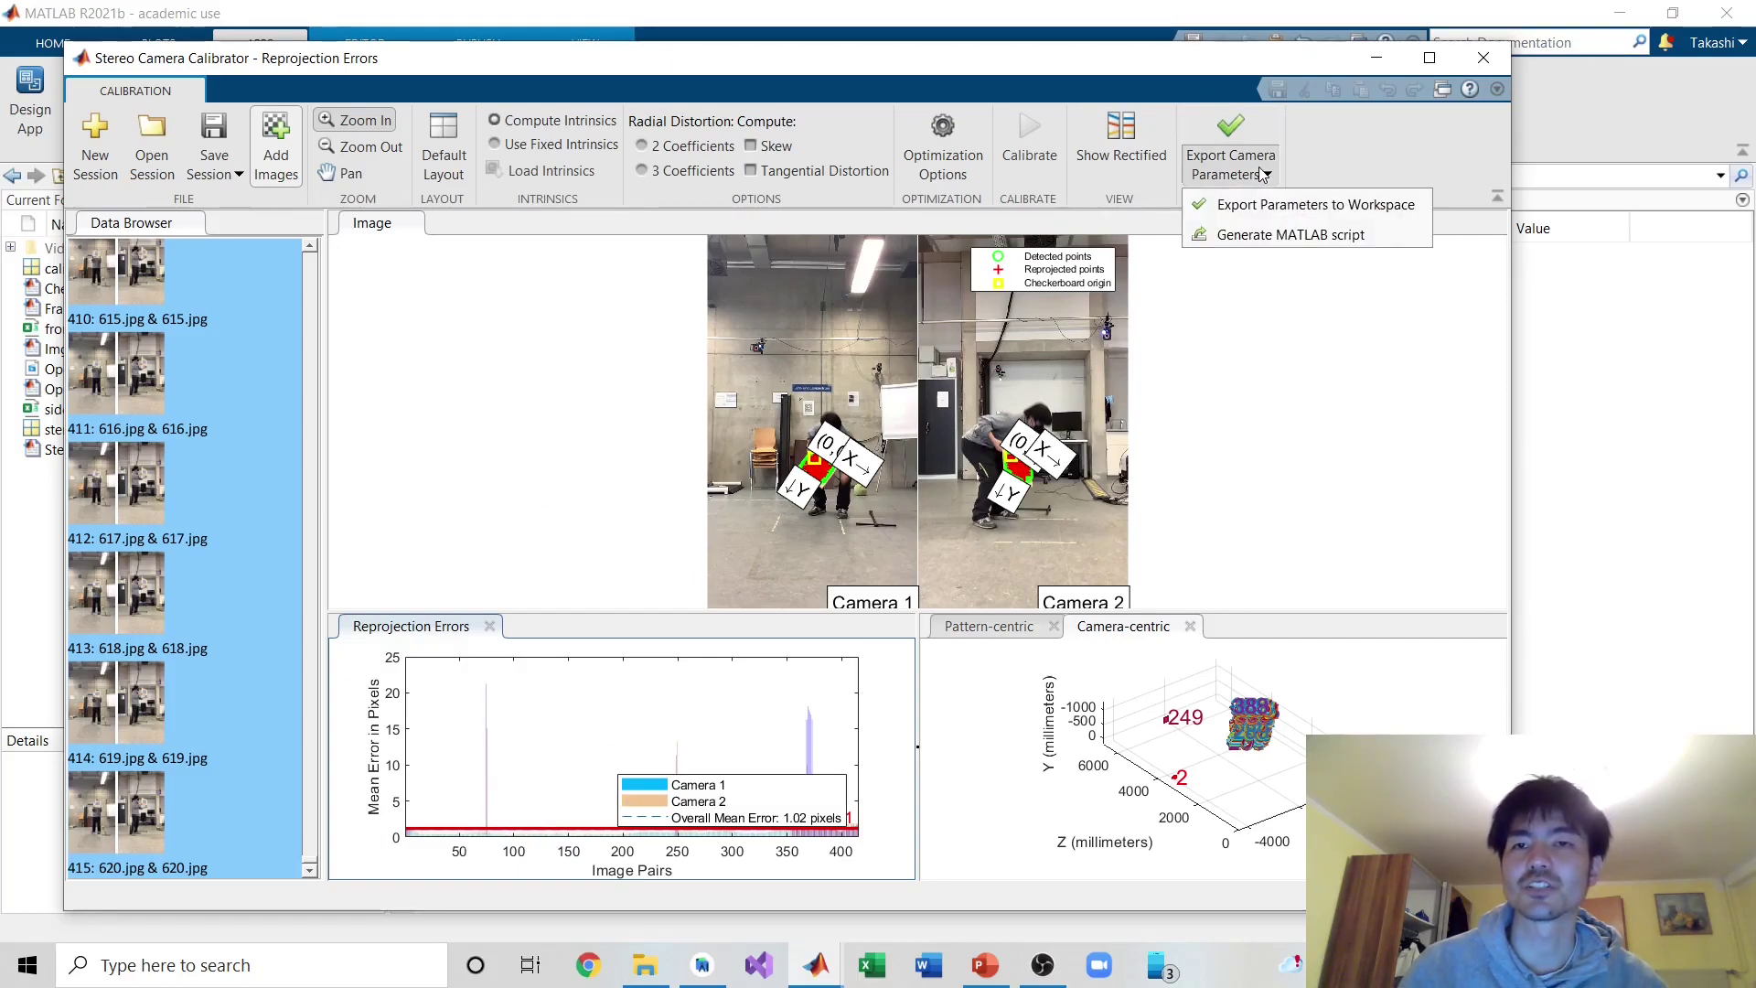
click(1306, 211)
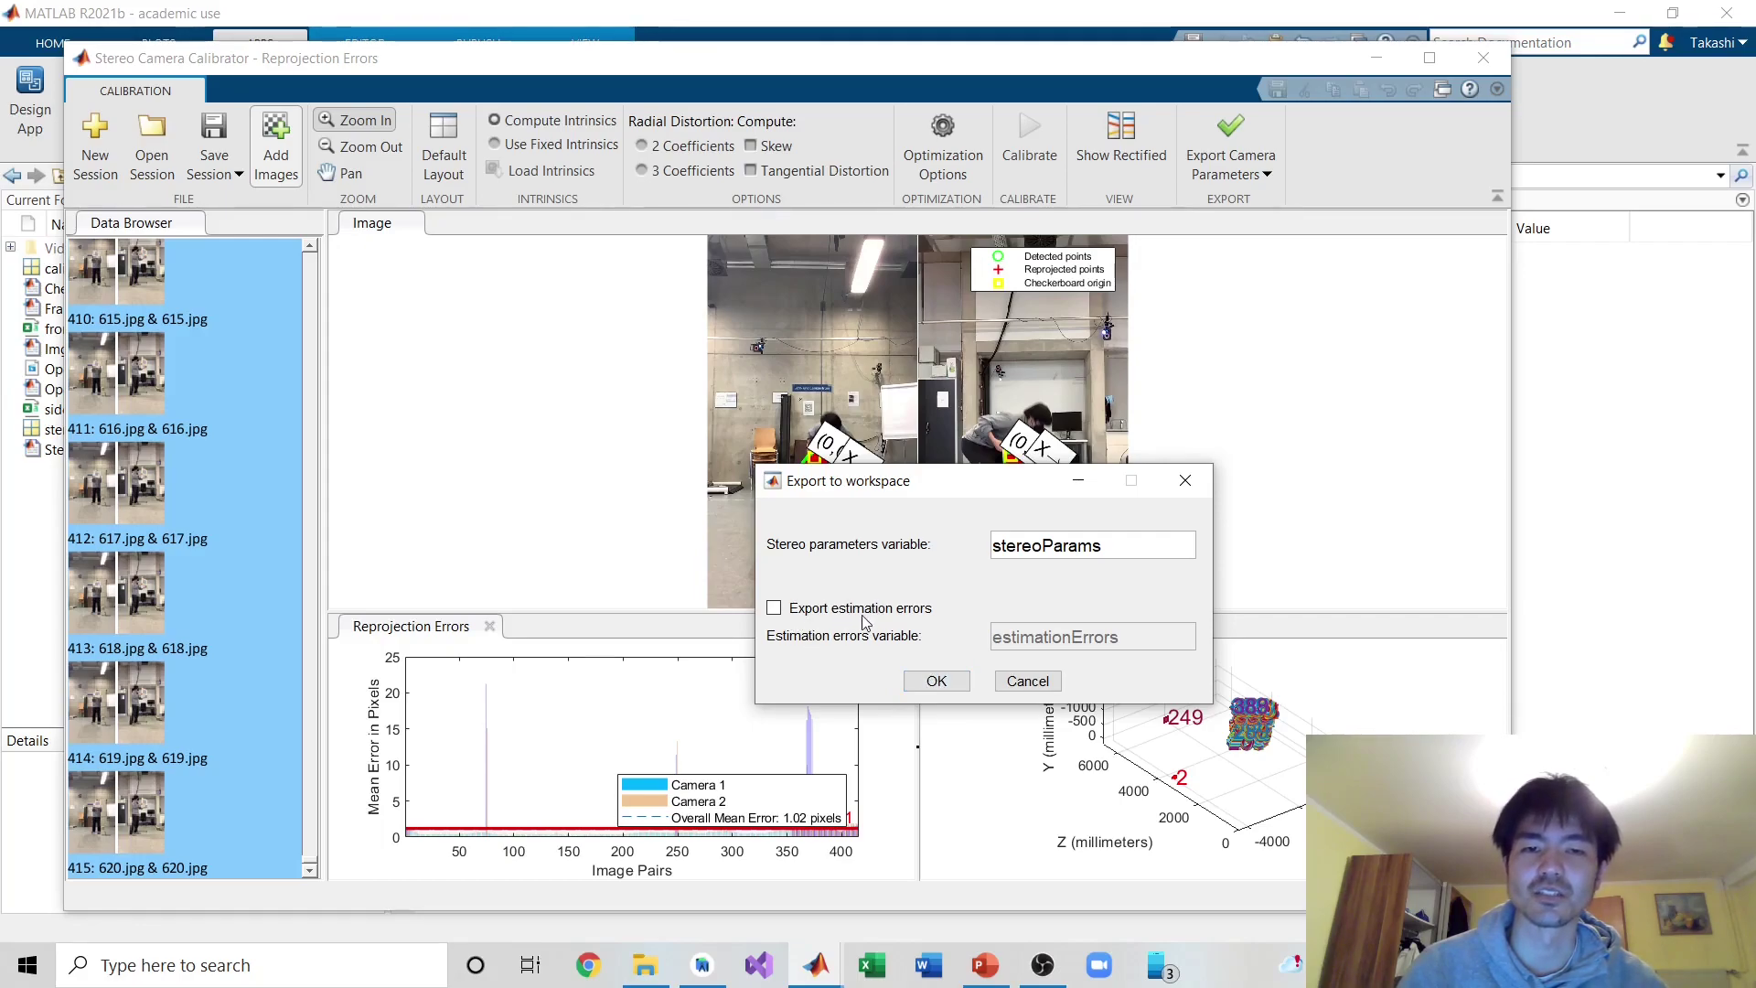
click(775, 609)
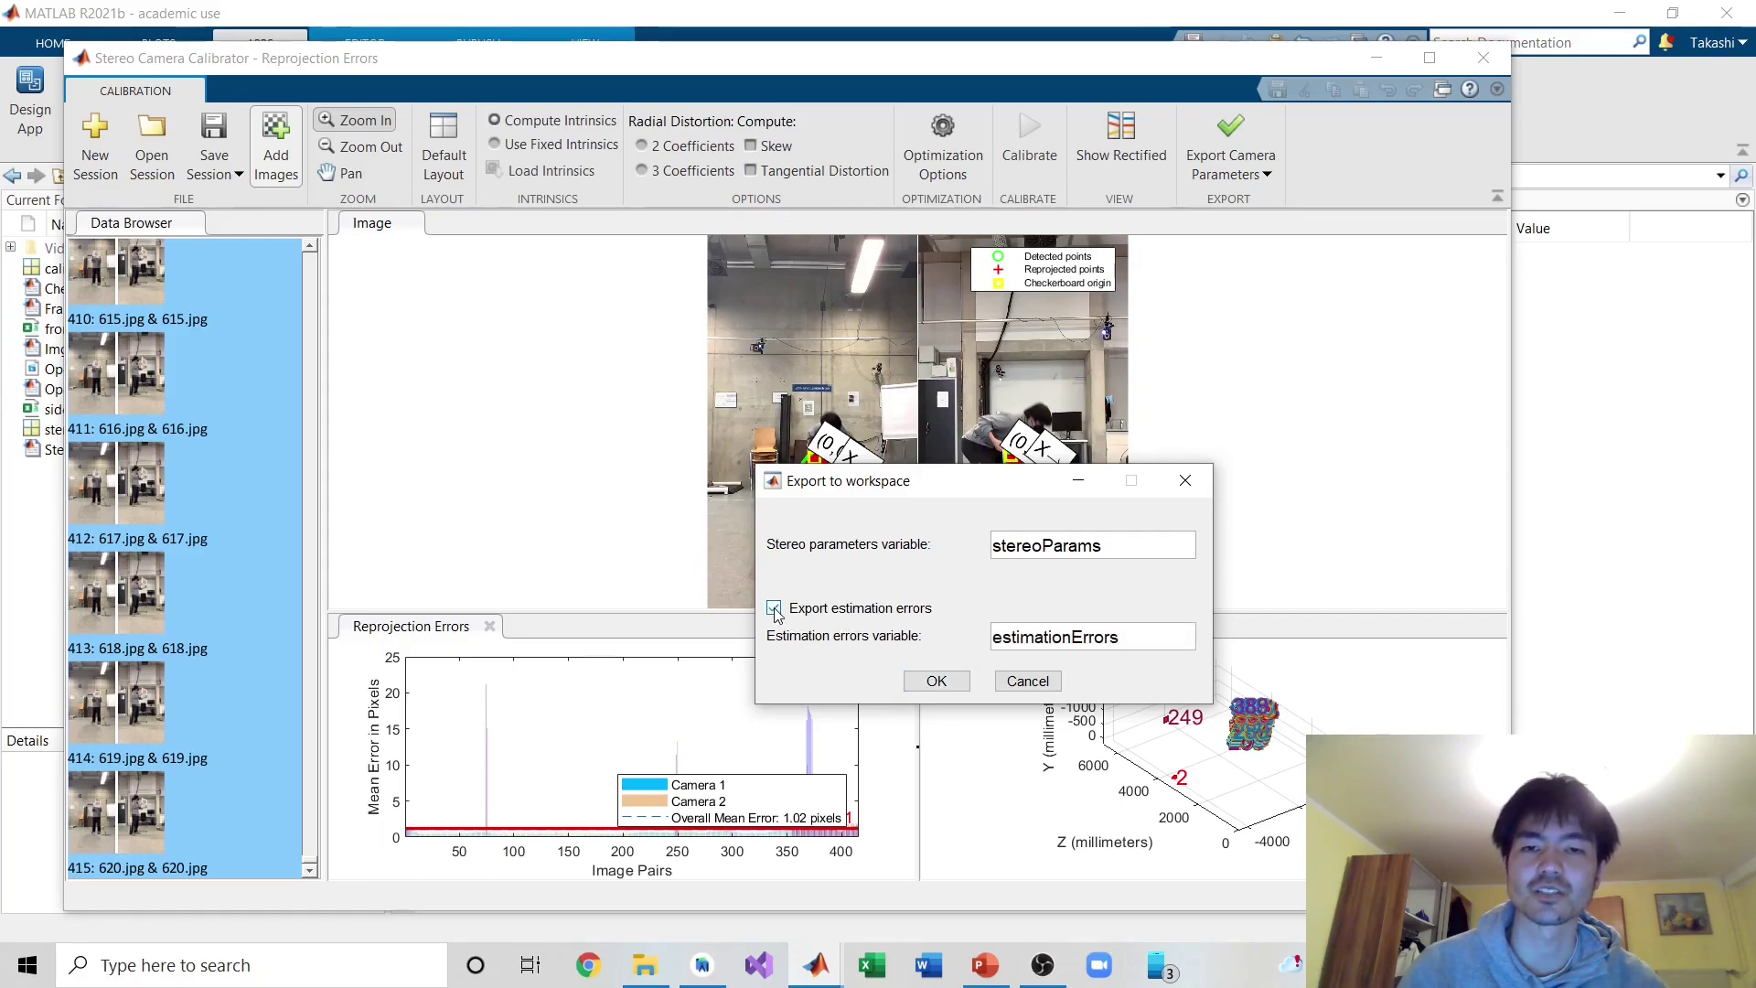
click(774, 609)
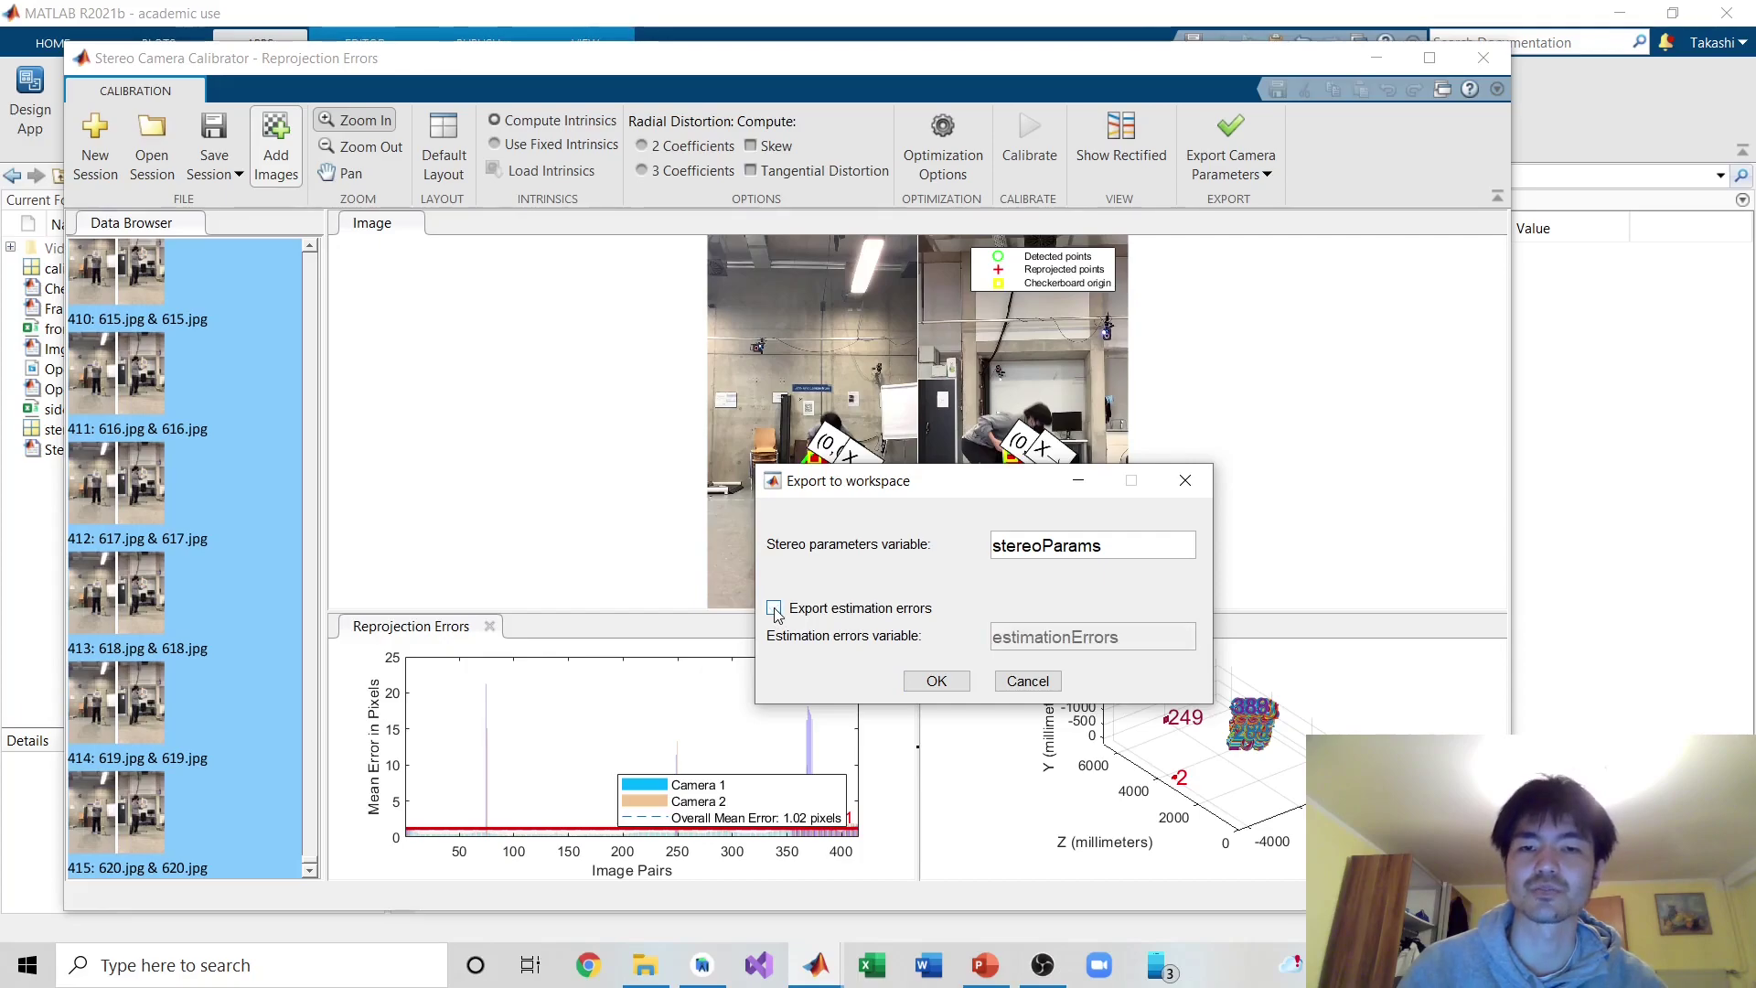
click(938, 681)
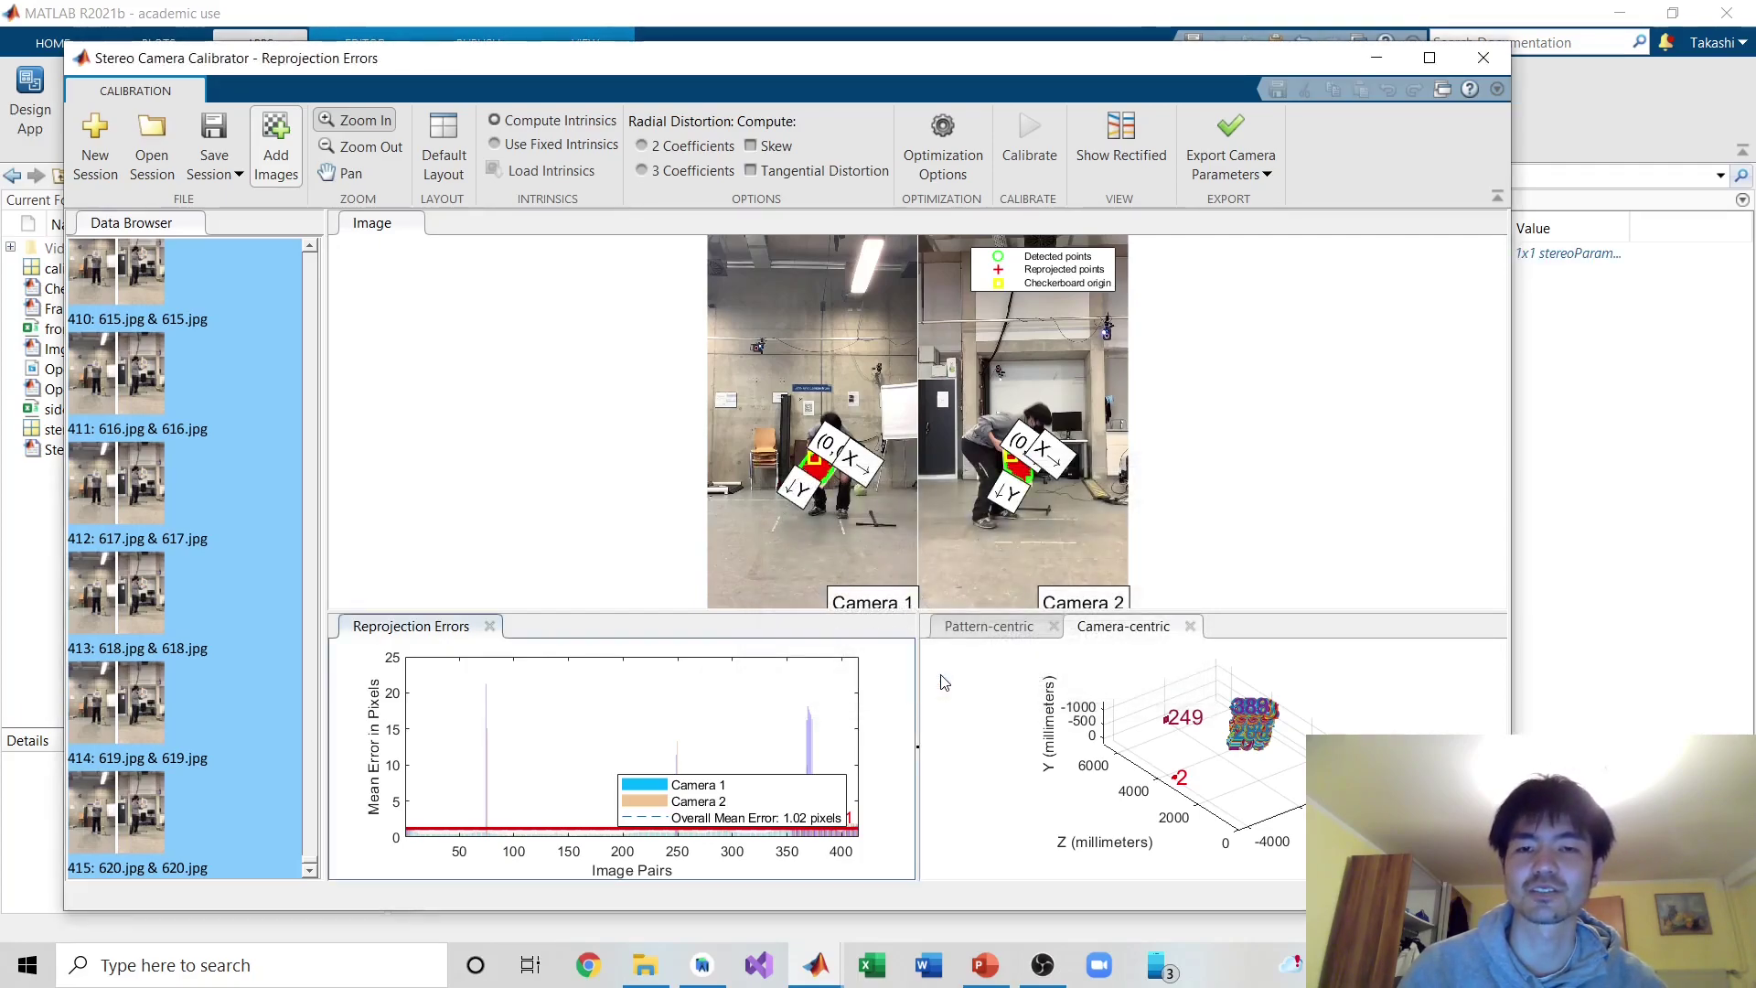
- Minimize the calibrator, open the stereoParams variable from the workspace, and examine the properties of CameraParameters1
click(1378, 61)
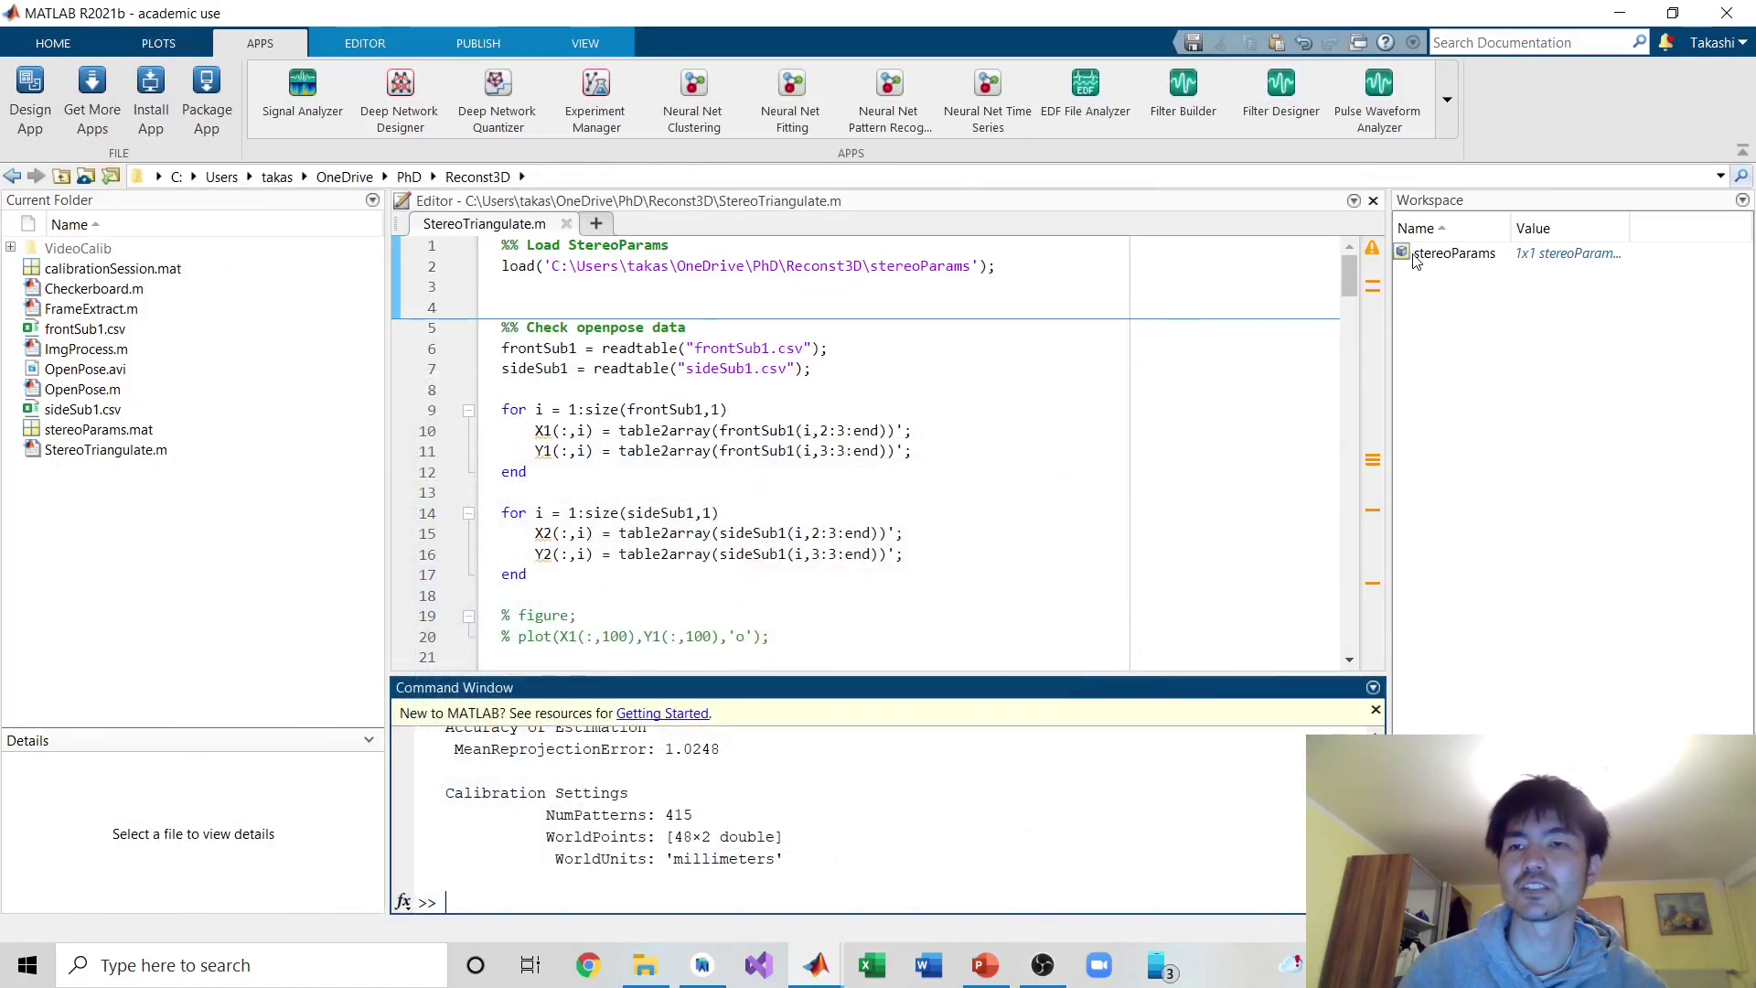
double_click(1417, 255)
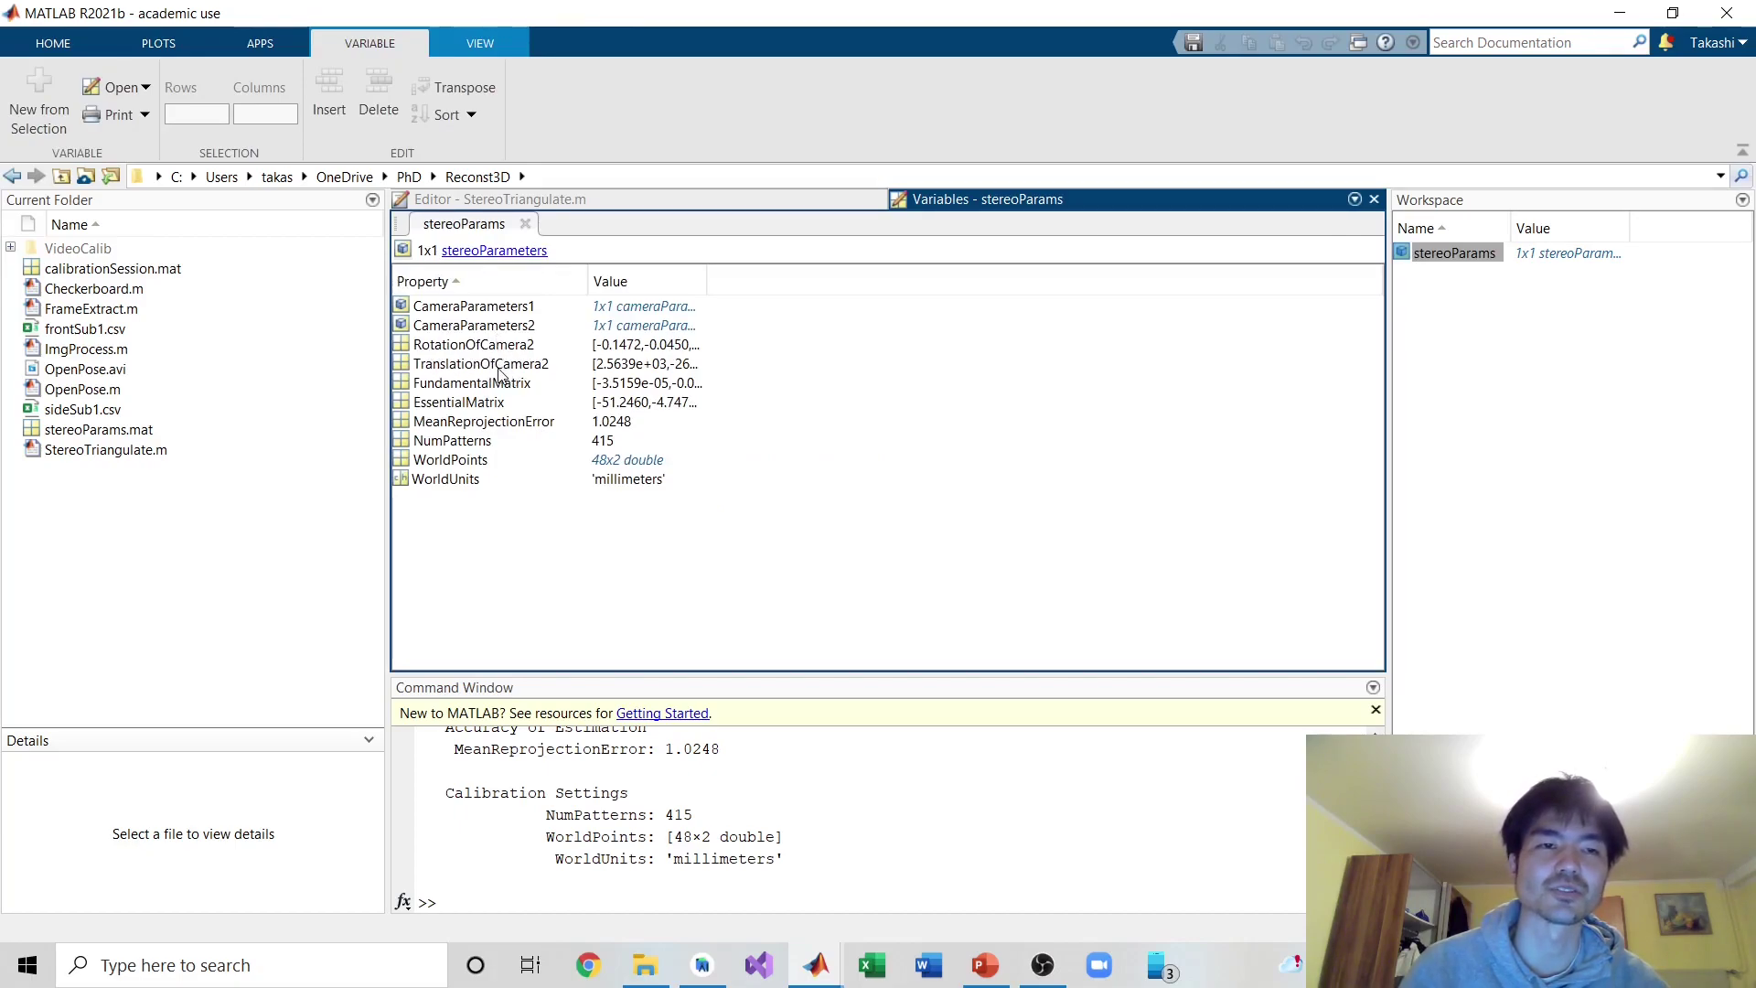
double_click(402, 305)
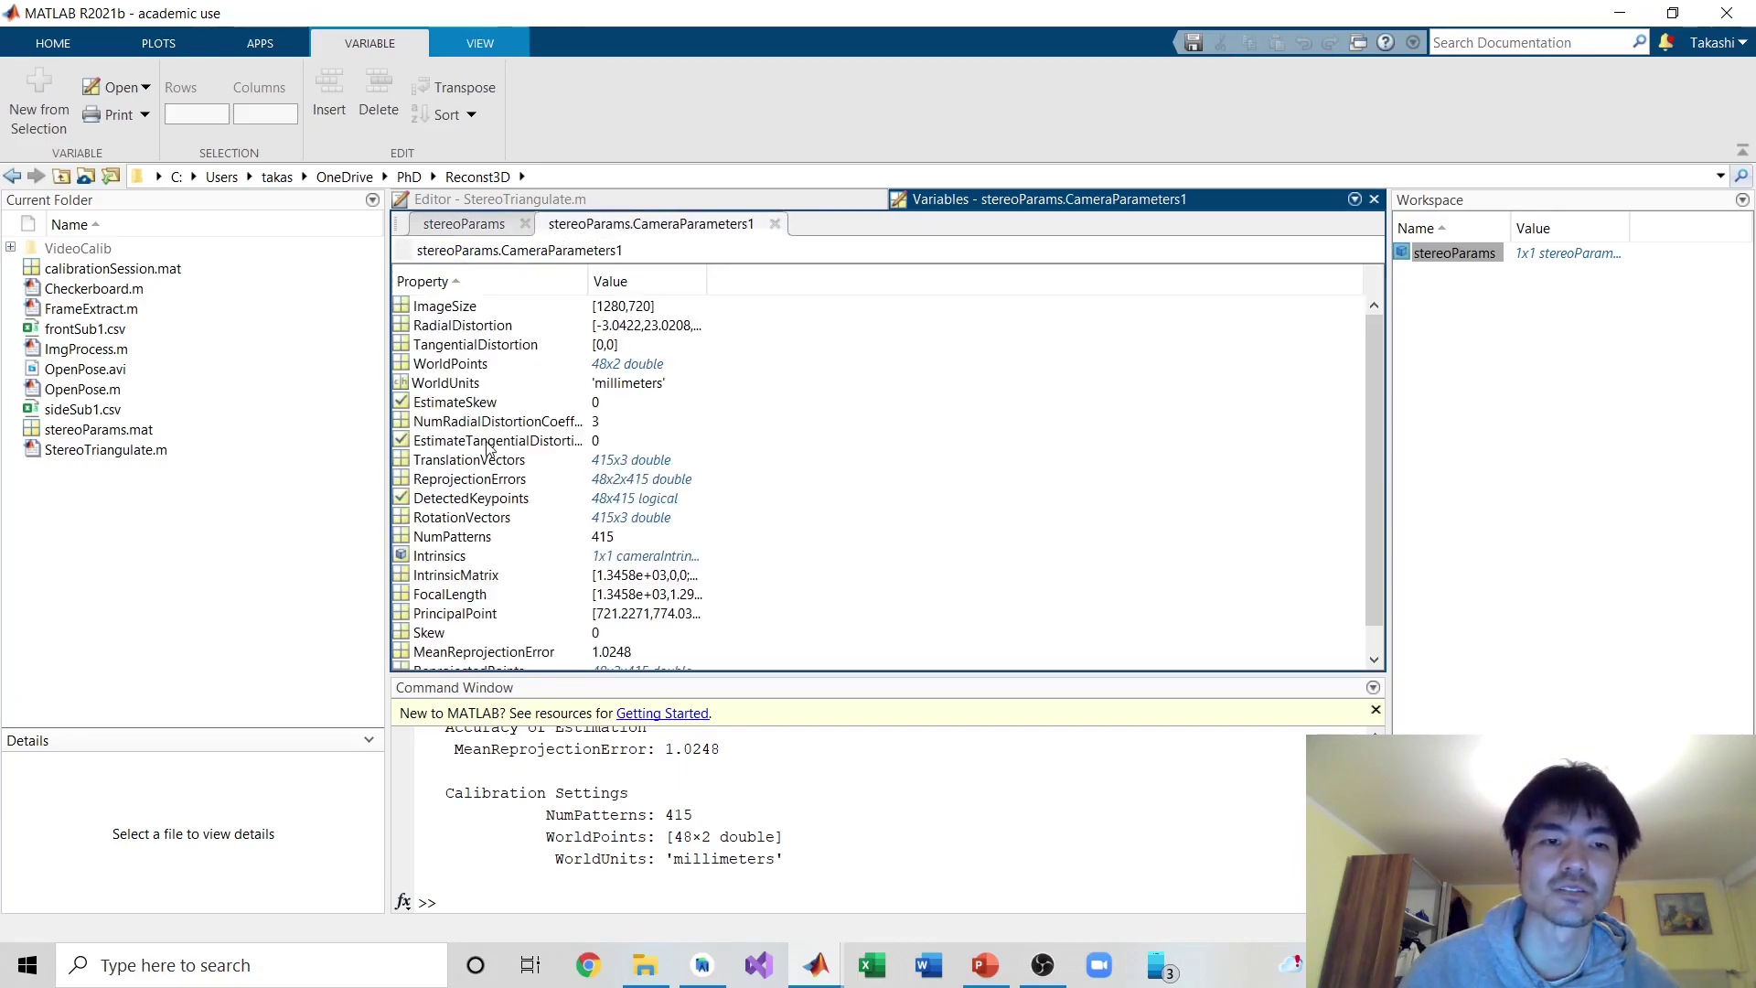
scroll(487, 447, down, 1)
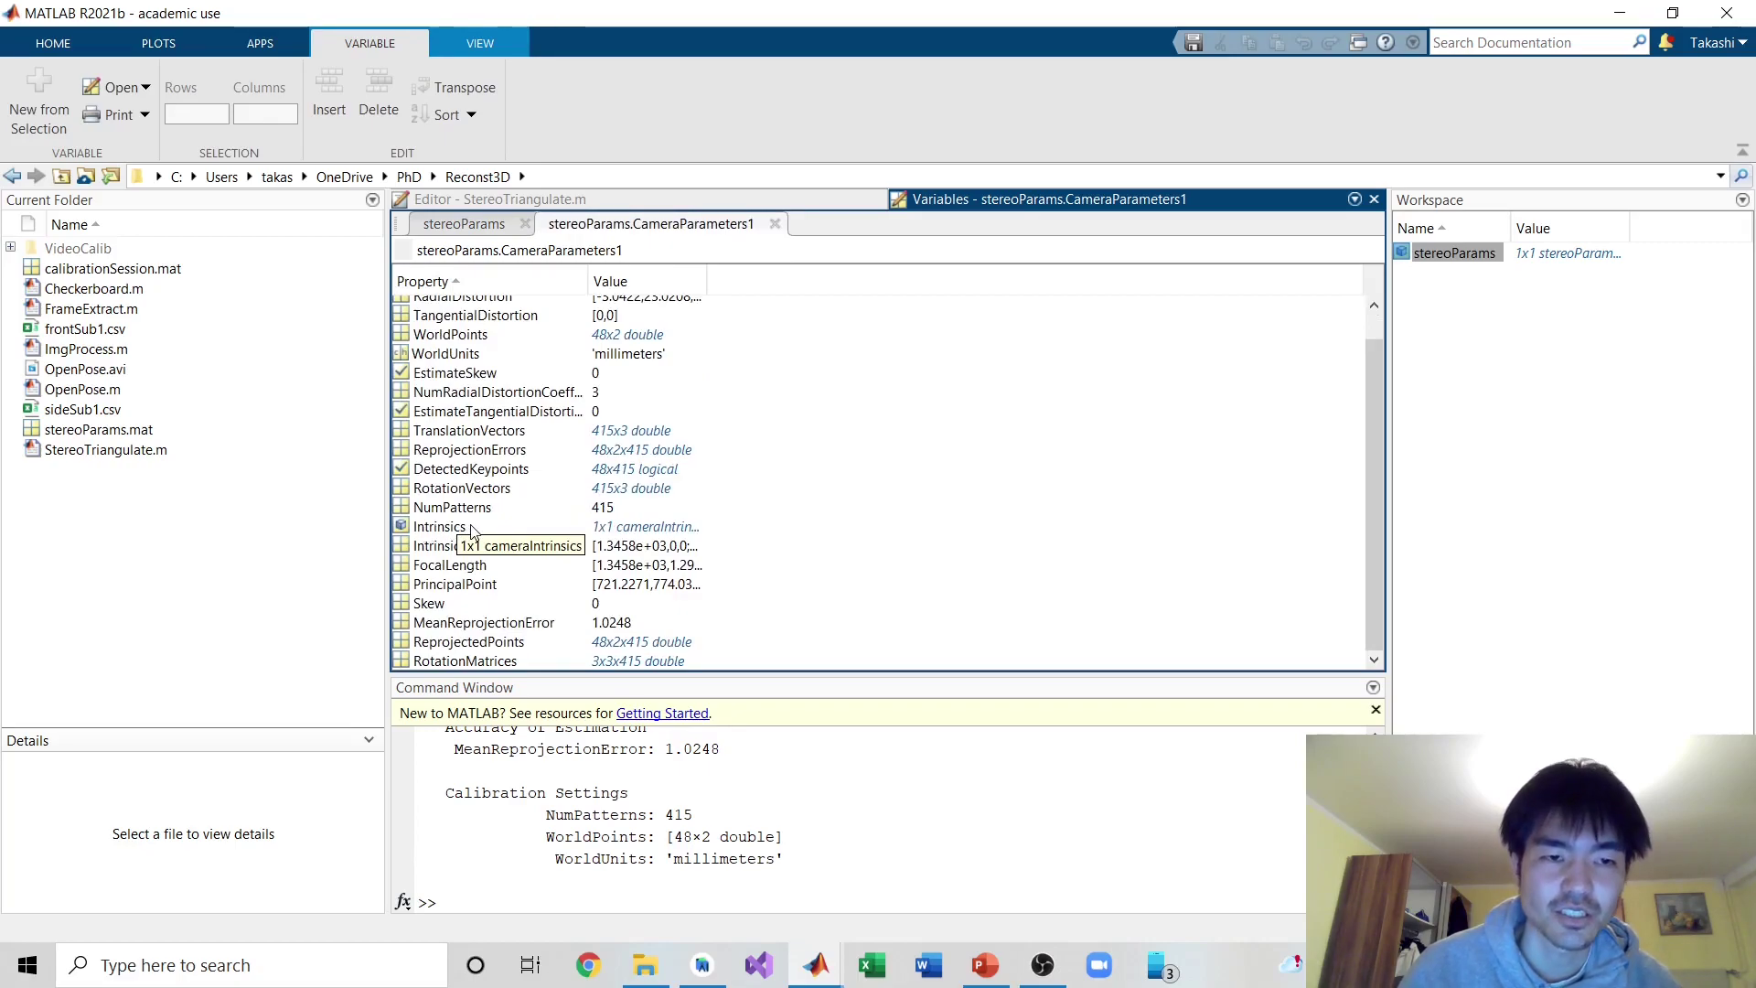
- Return to the stereoParams overview, examine the properties of CameraParameters2, and open its Intrinsics entry
click(463, 226)
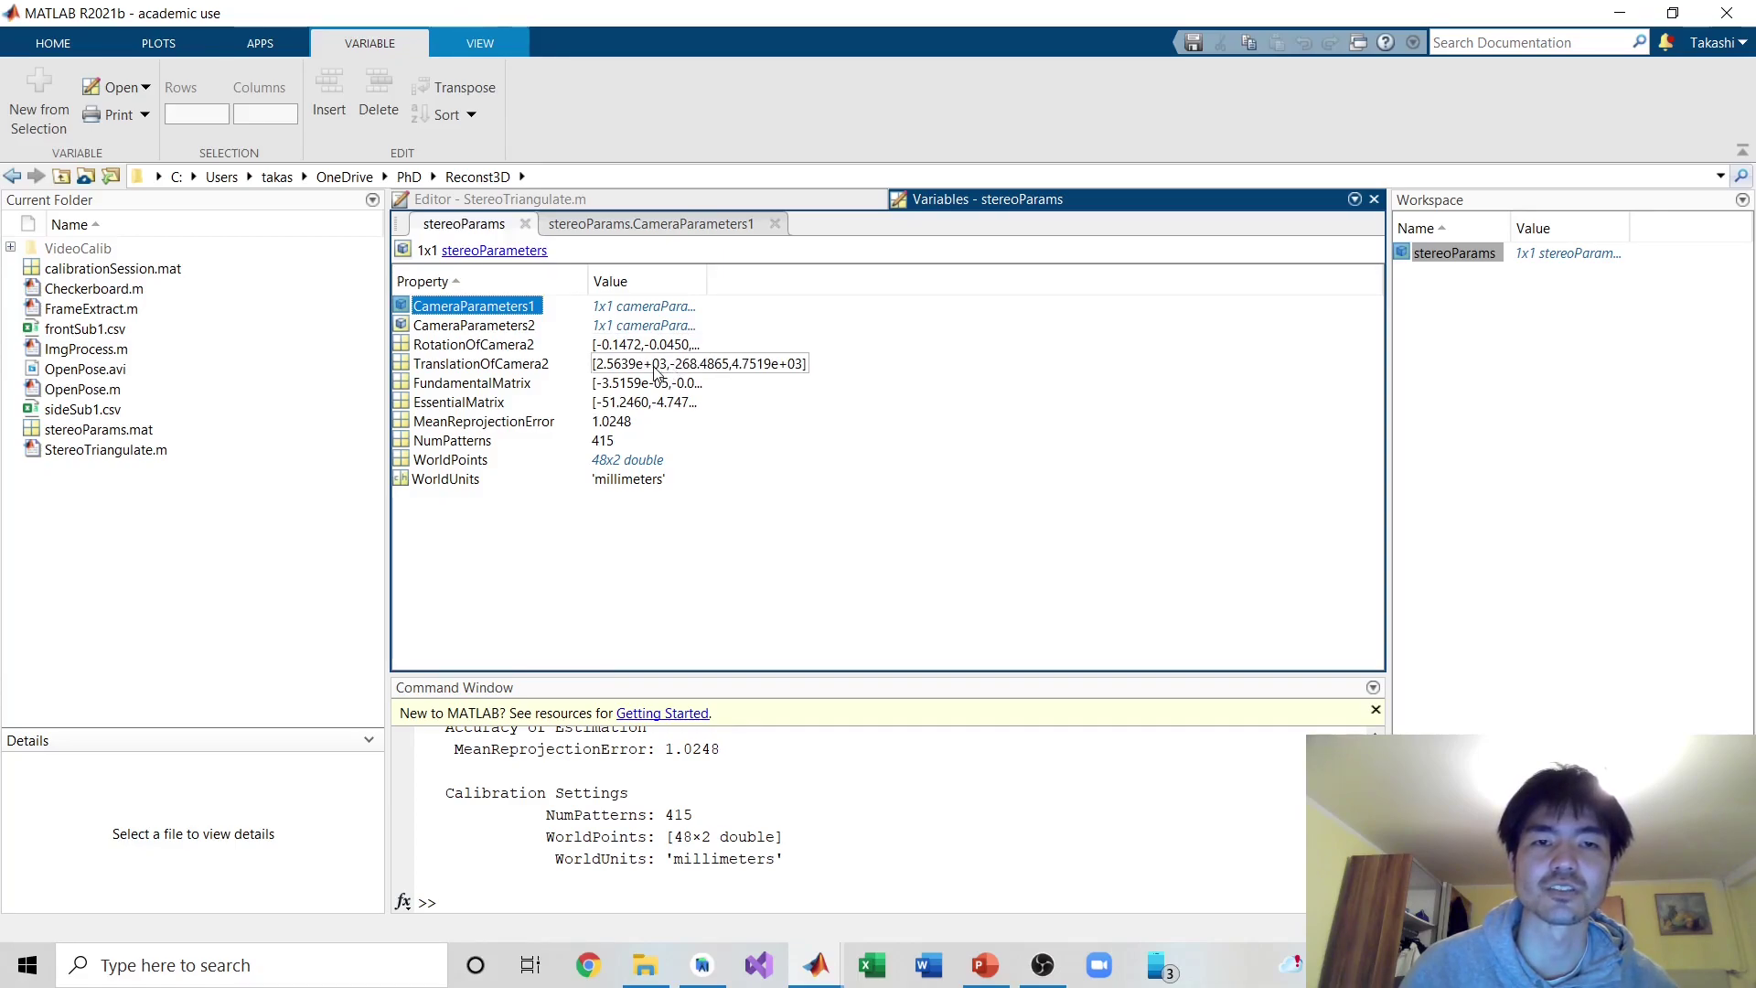
double_click(454, 326)
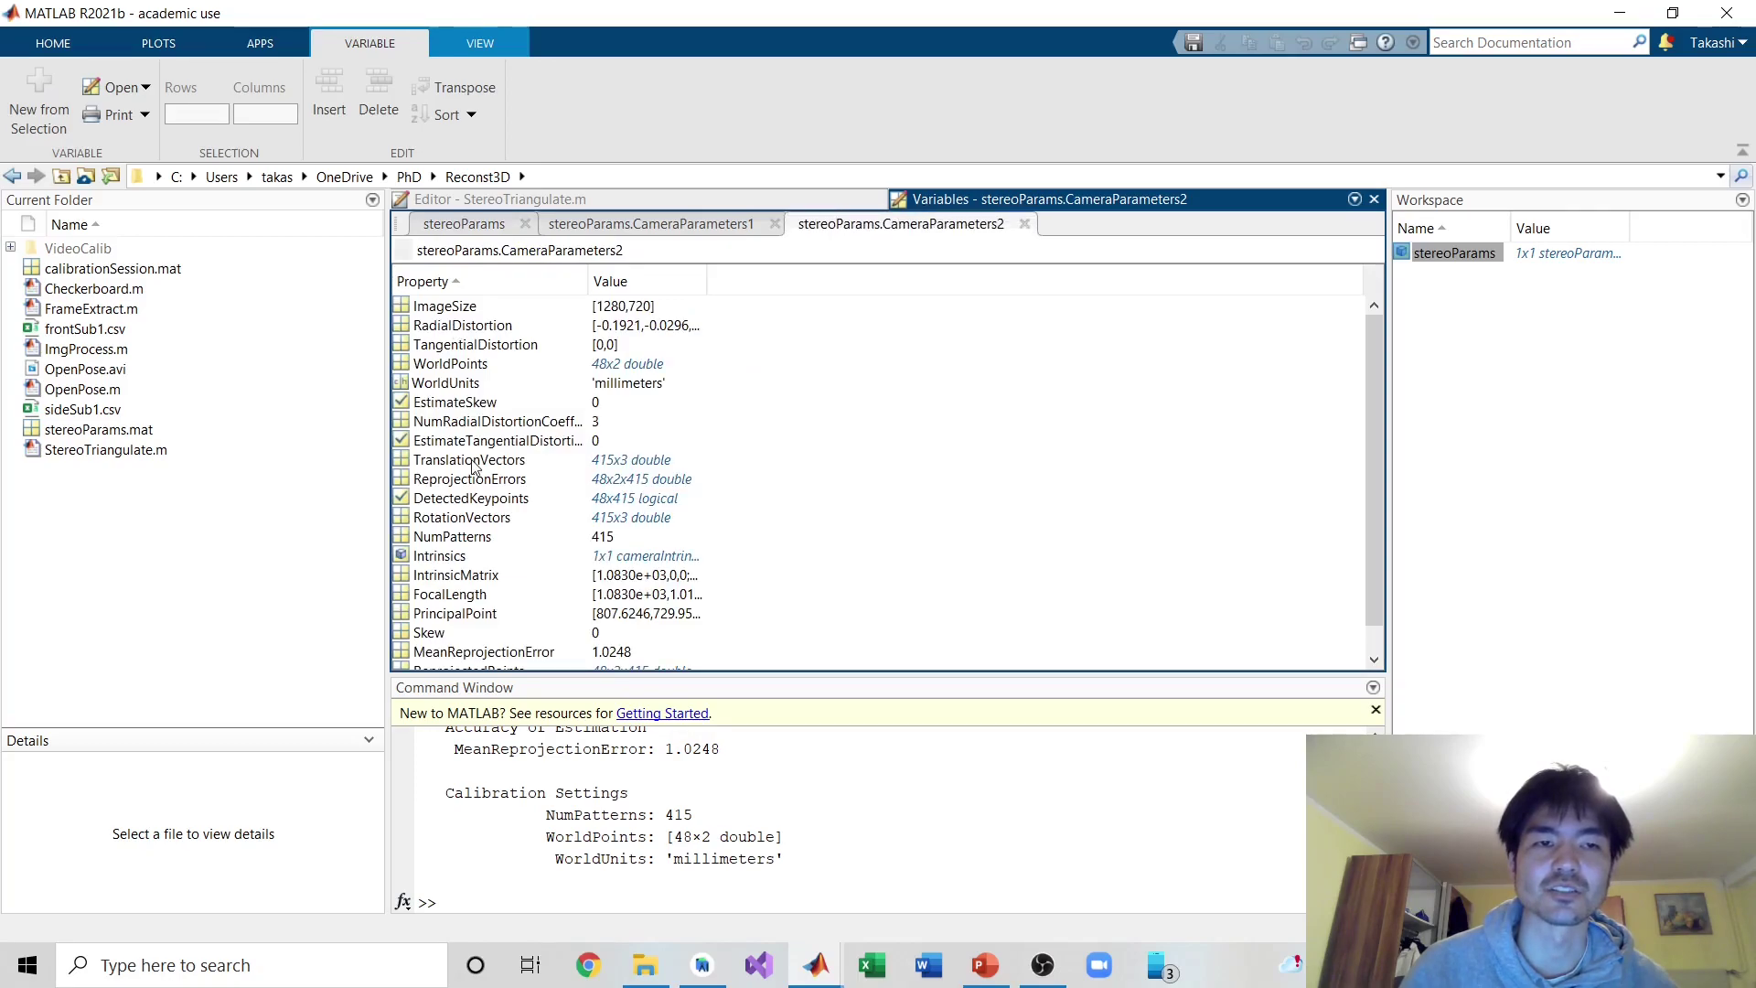
scroll(473, 467, down, 1)
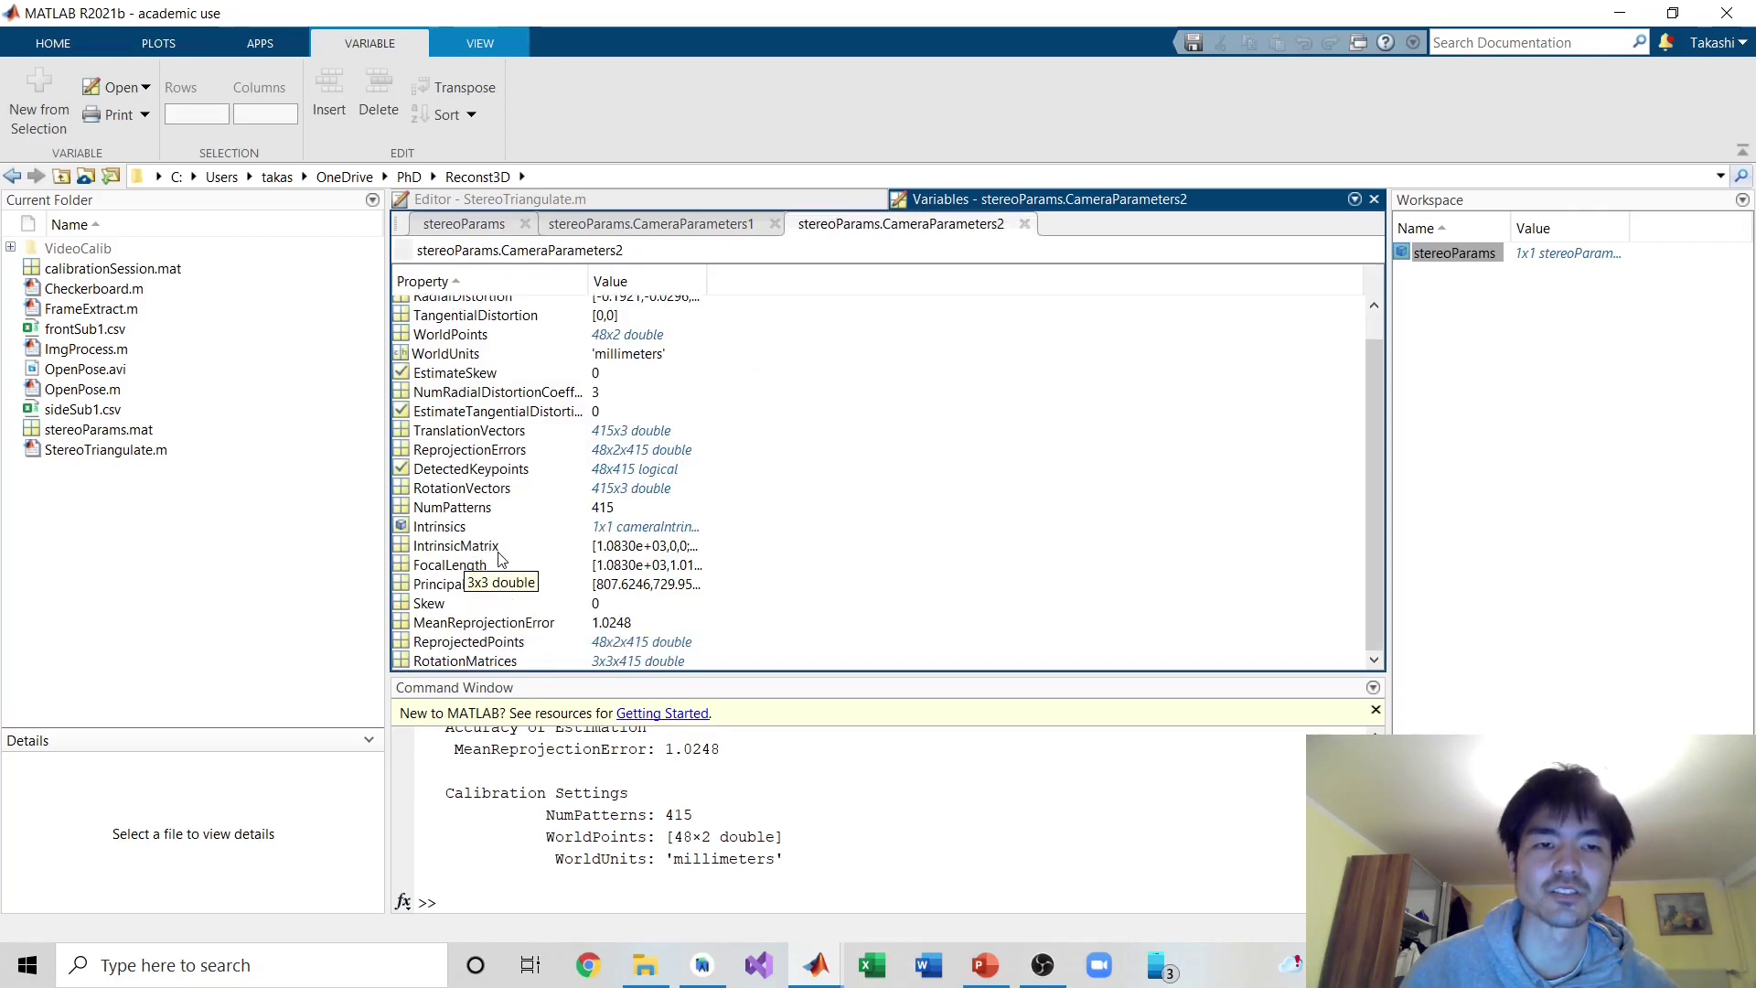
double_click(437, 526)
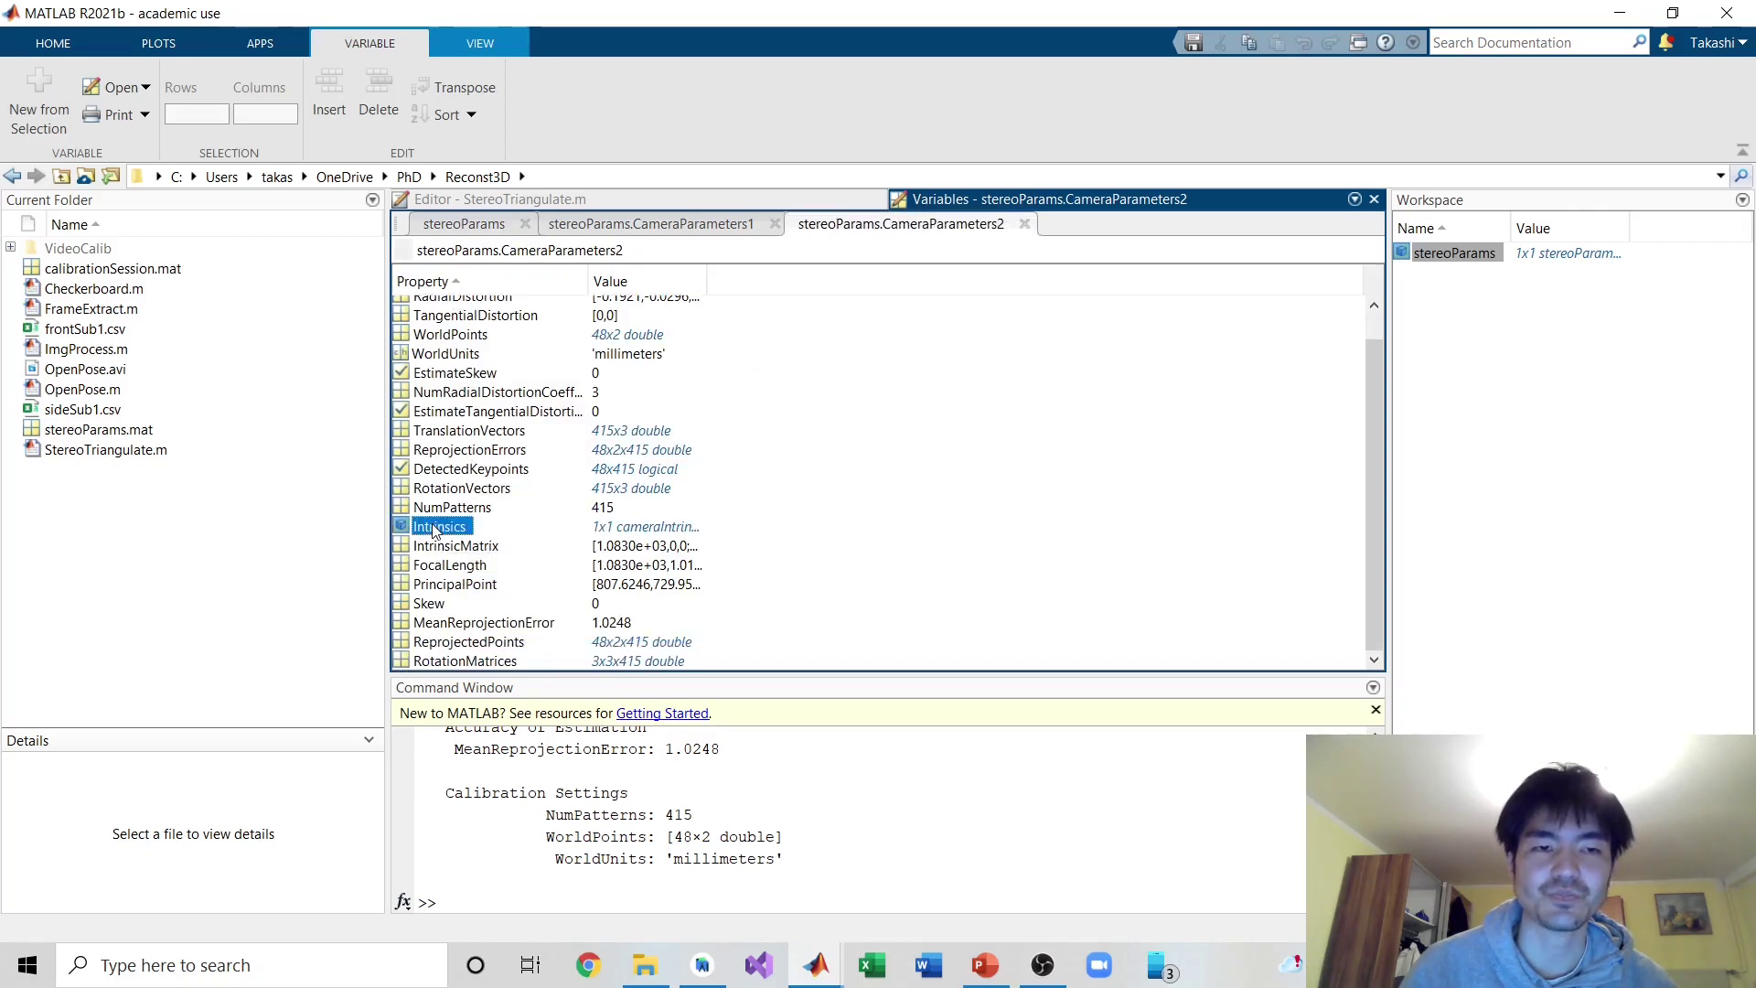